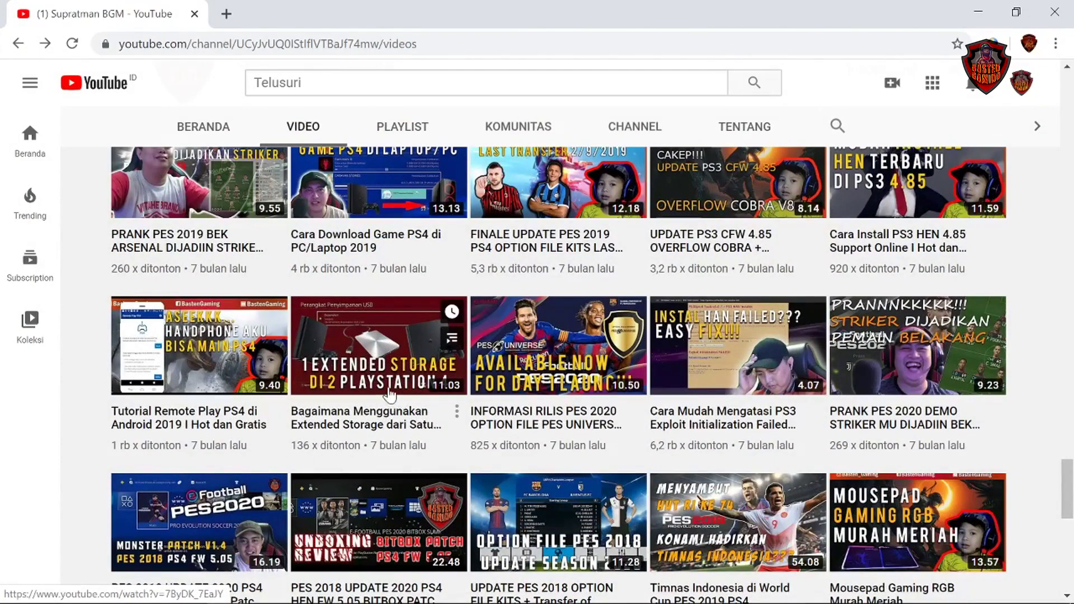
- Open the video "Bagaimana Menggunakan Extended Storage dari Satu PS4 ke PS4 Lain?" from the channel's video list and look over its page
click(344, 417)
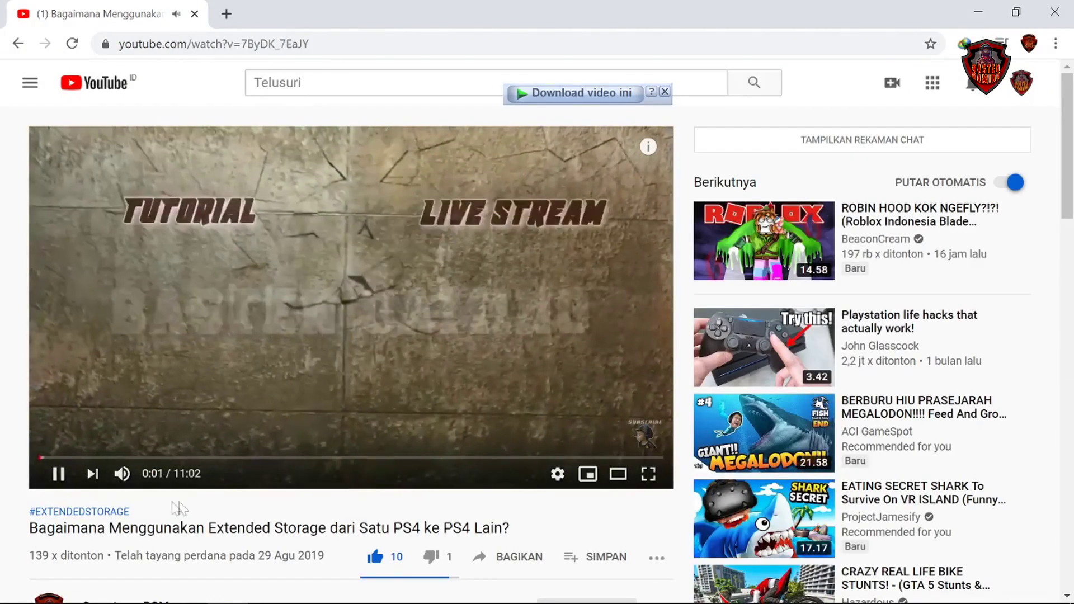
scroll(228, 391, down, 3)
scroll(363, 265, up, 3)
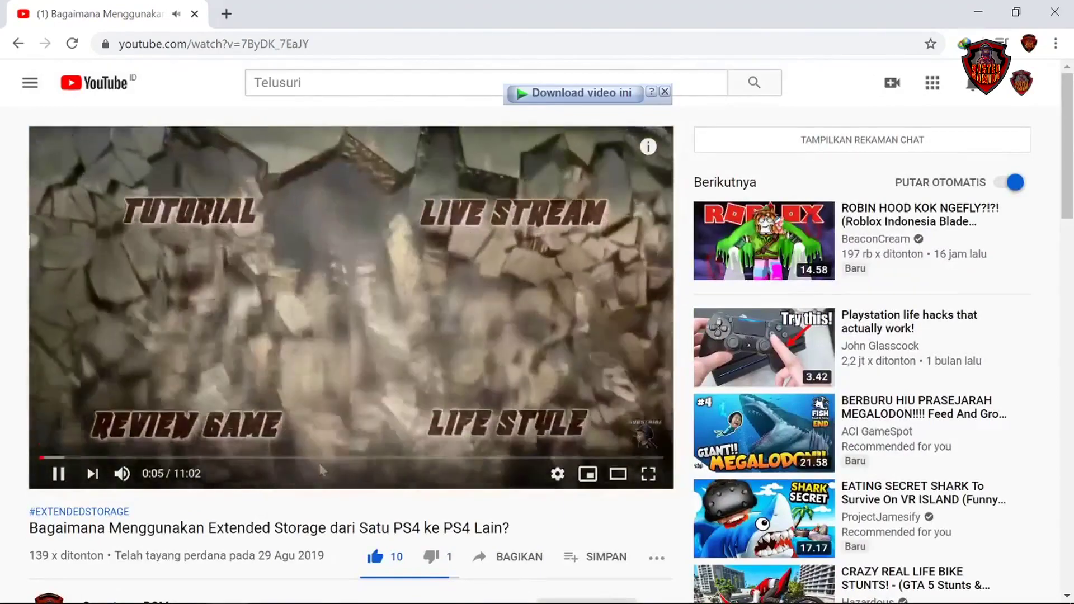
mouse_move(284, 589)
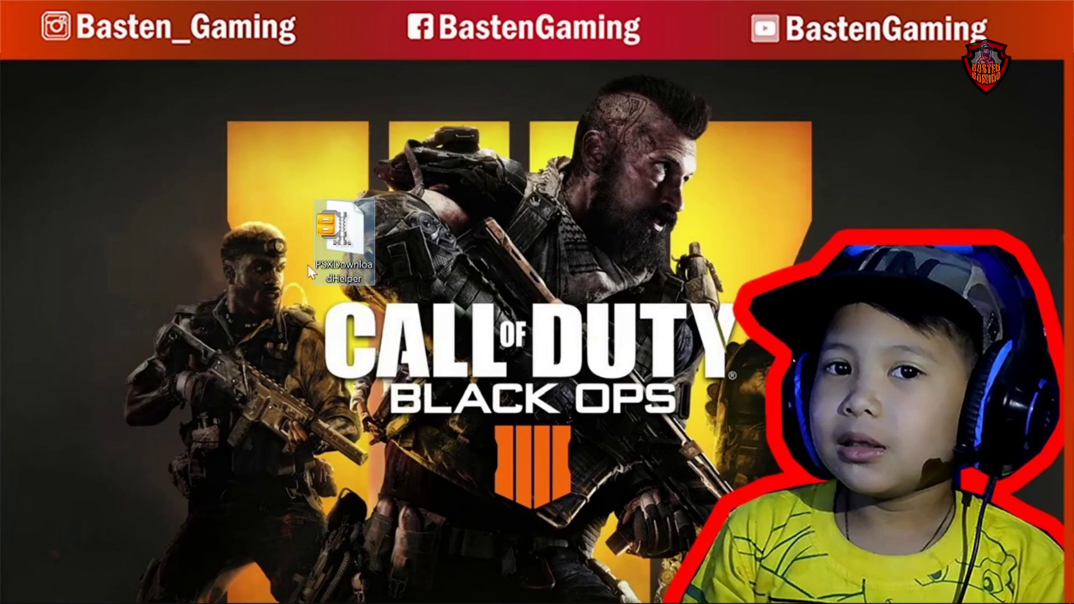
- Extract the PSXDownloadHelper archive onto the desktop and place the extracted folder beside the archive
right_click(345, 238)
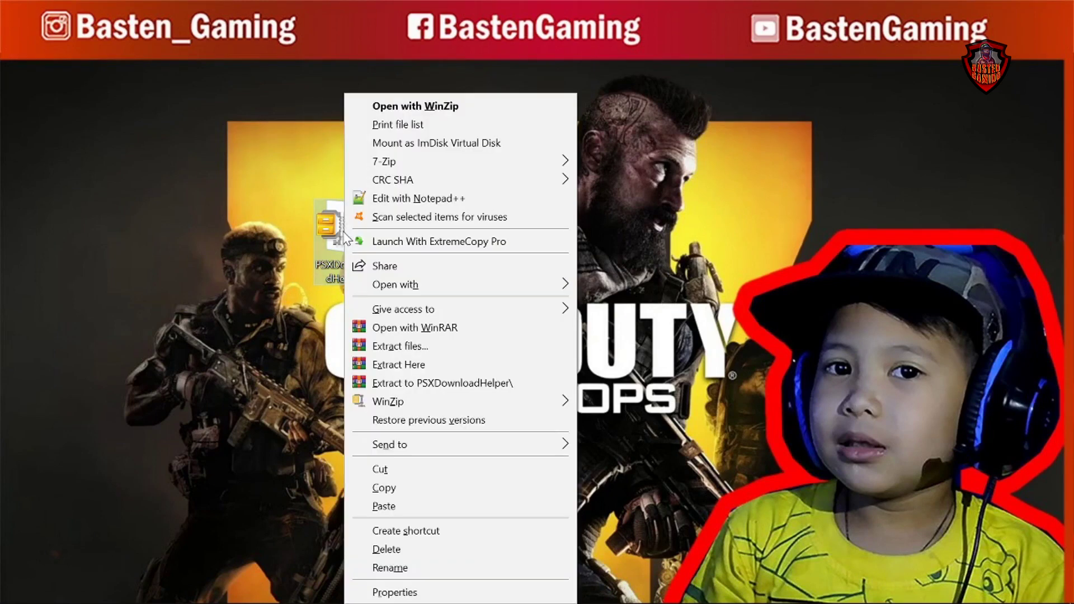
click(395, 364)
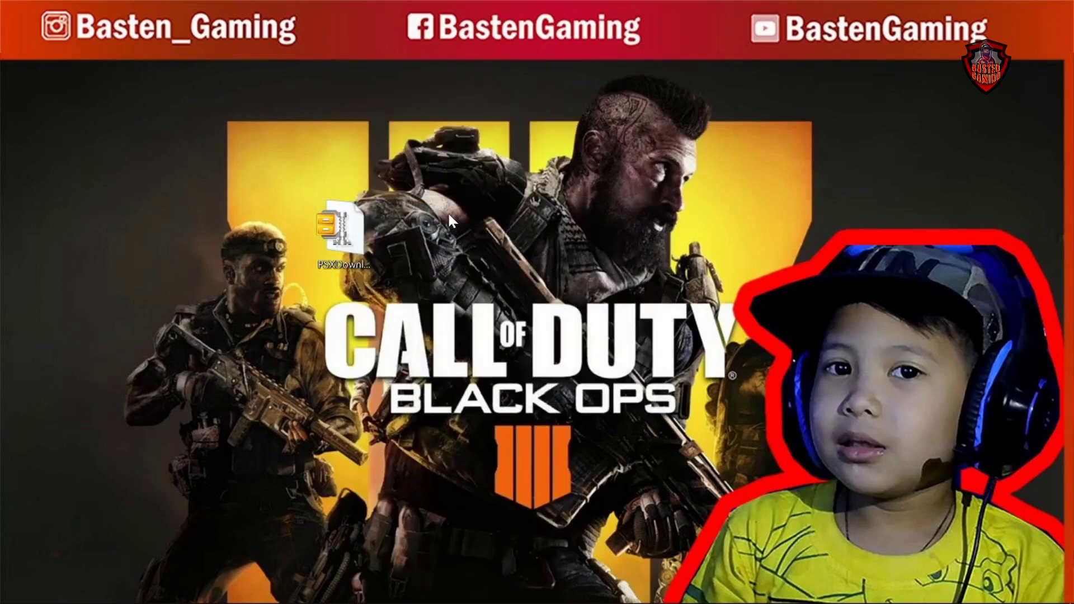
drag(28, 34, 420, 238)
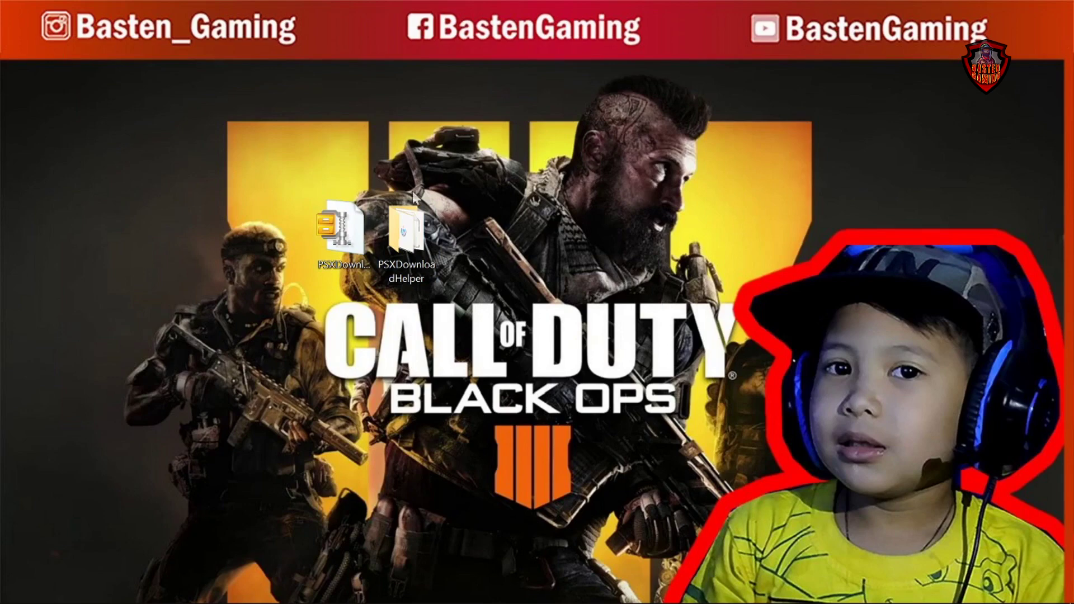
- Launch the PSXDownloadHelper application from the extracted folder and dismiss its update notes
double_click(414, 241)
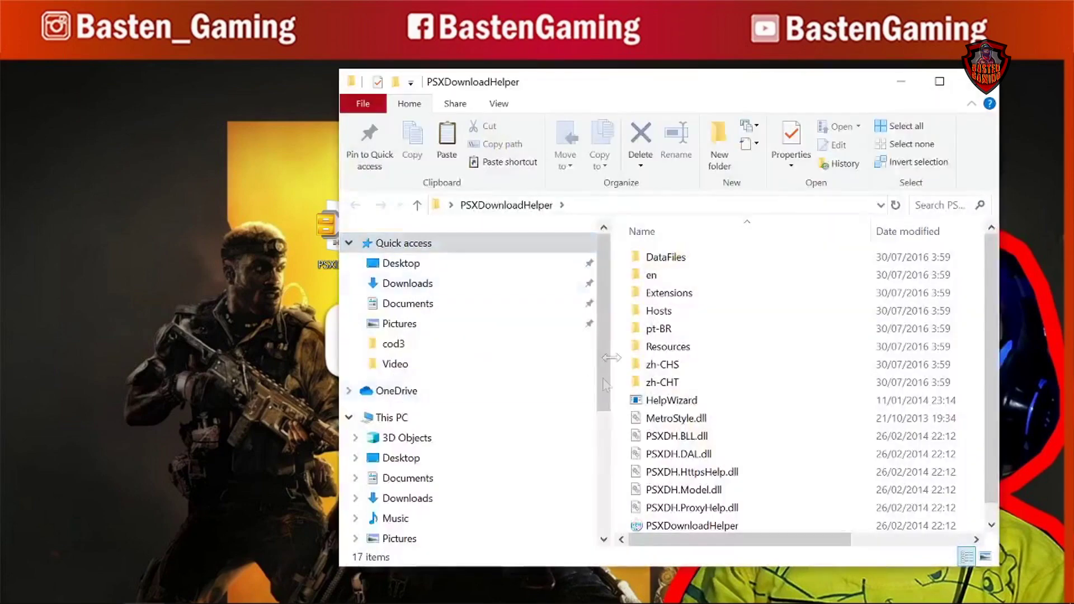
click(938, 82)
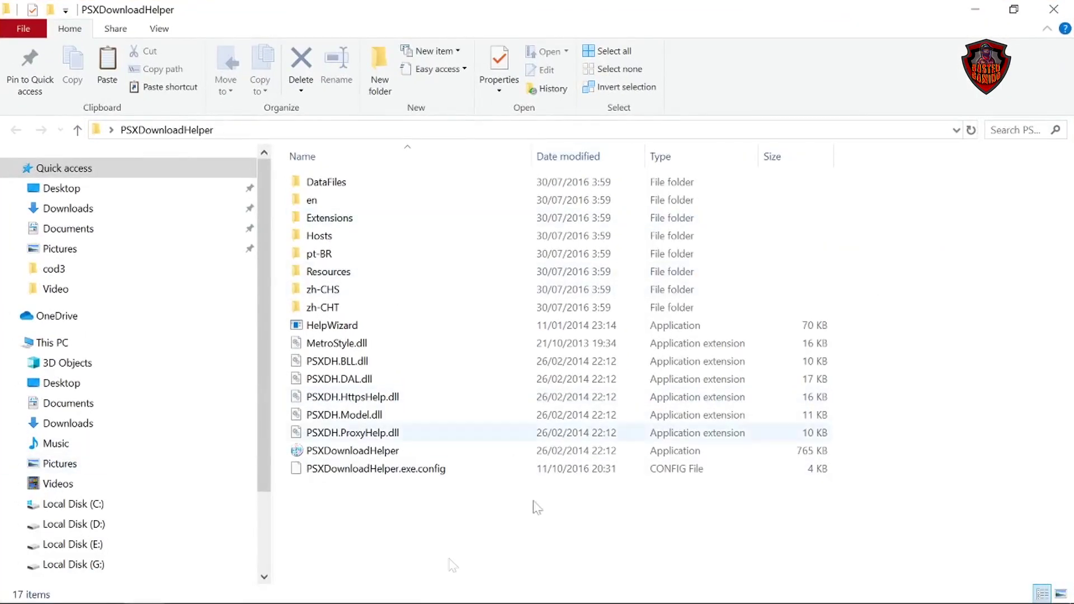
right_click(355, 452)
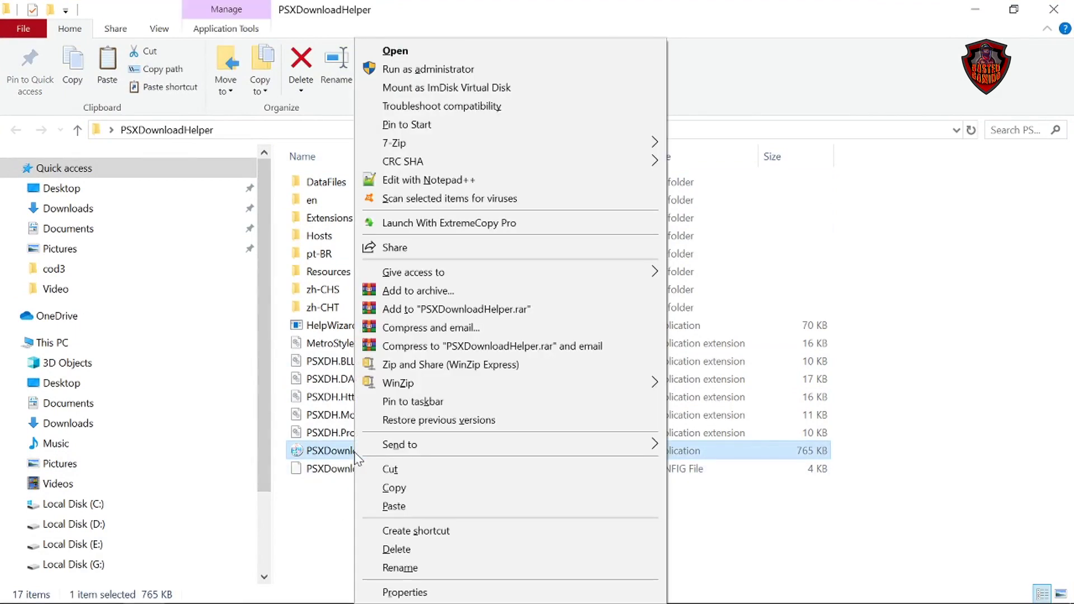
click(393, 51)
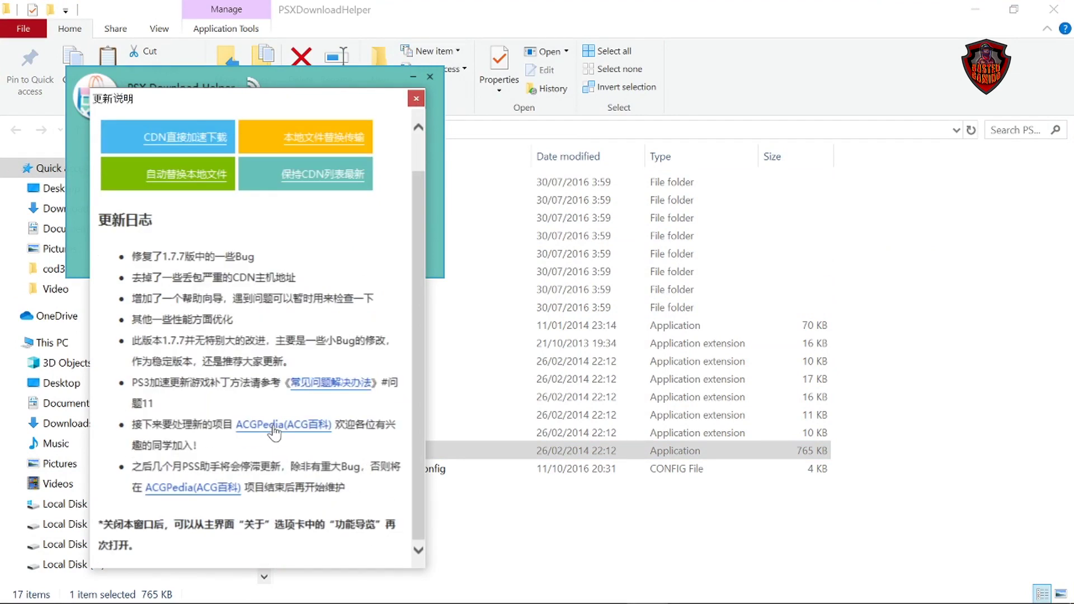
click(417, 99)
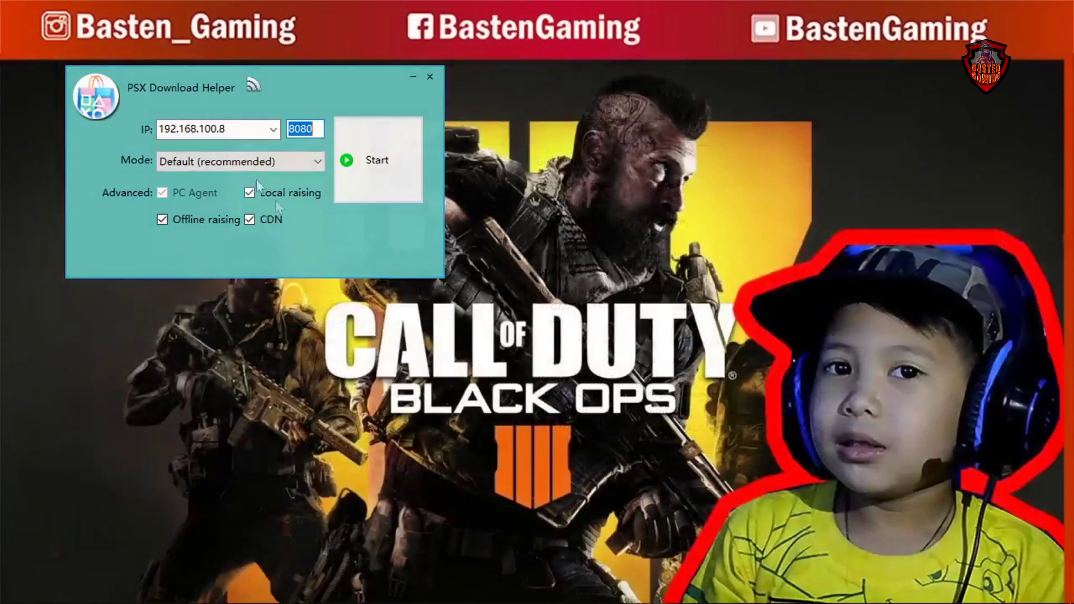
drag(275, 82, 249, 137)
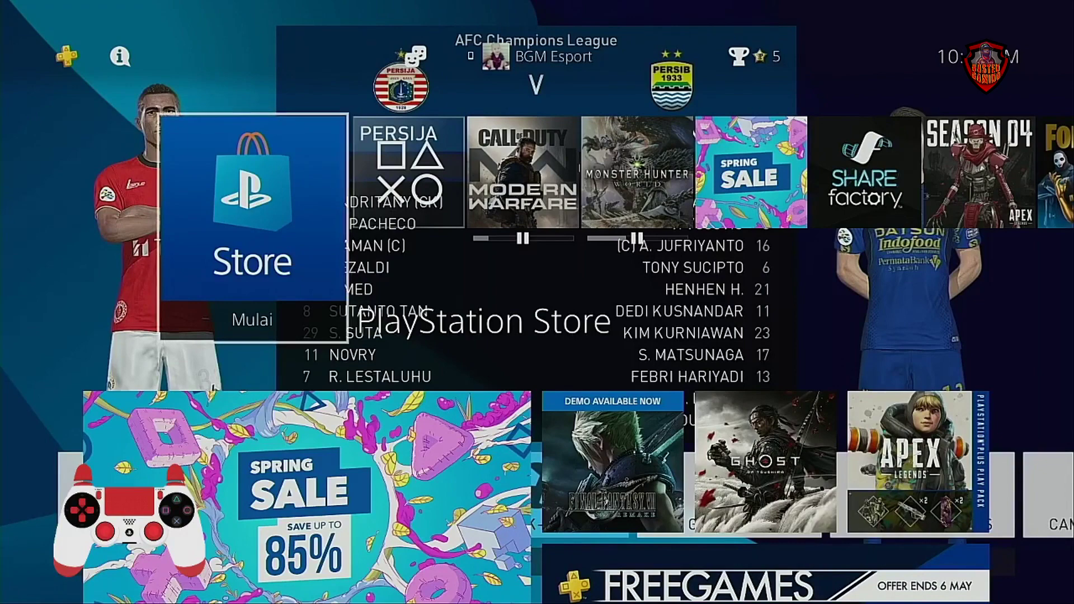
- Switch to the PS4 home screen and open the console's settings (Pengaturan)
key(Up)
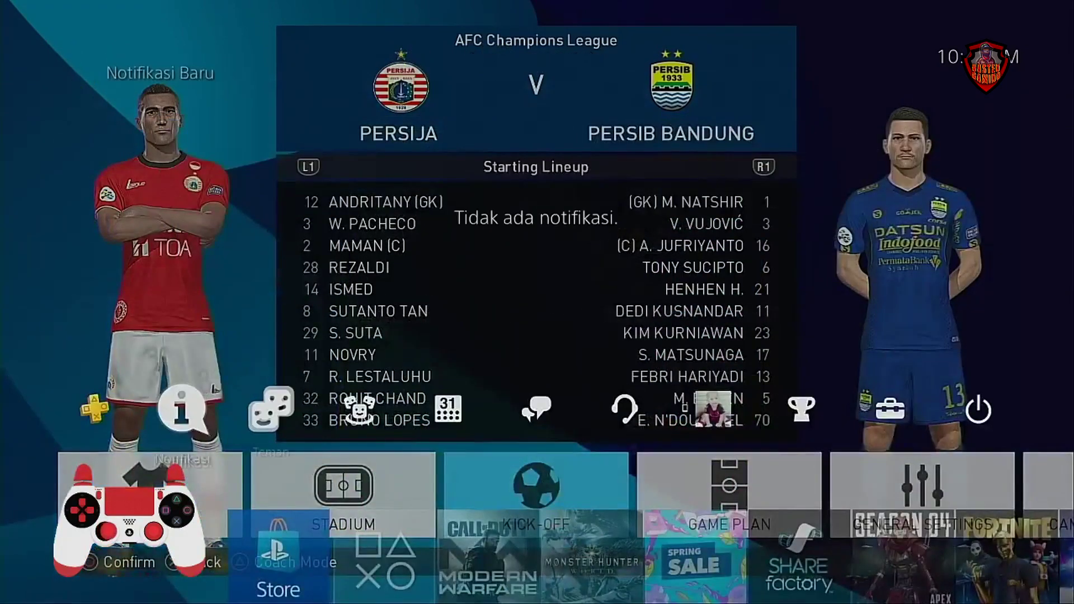
key(Left)
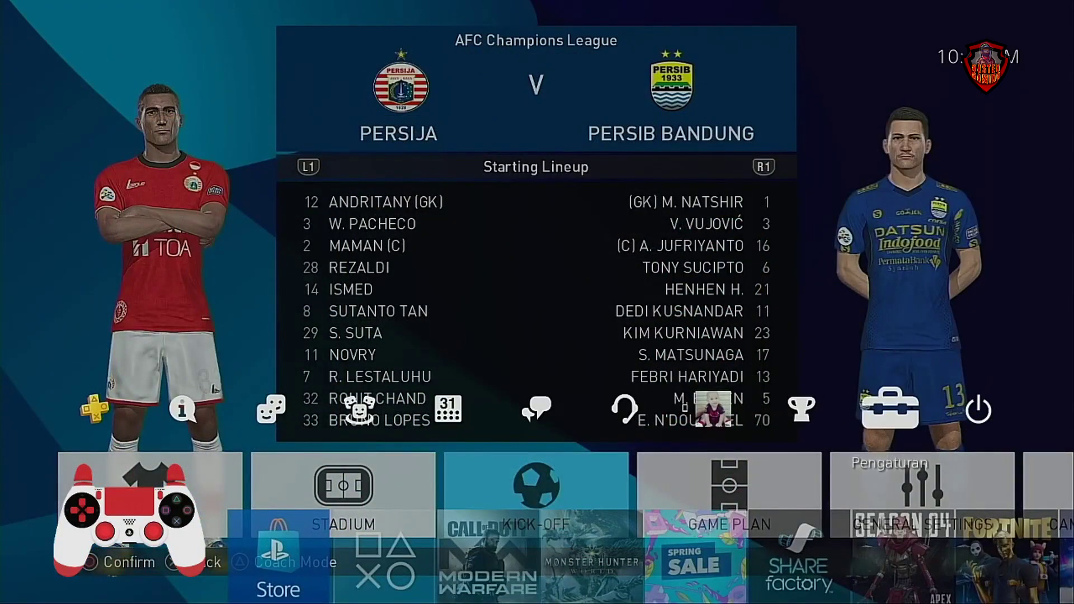
key(Return)
- Look through the PS4 settings list and open the account management page (Pengelolaan Akun)
key(Down)
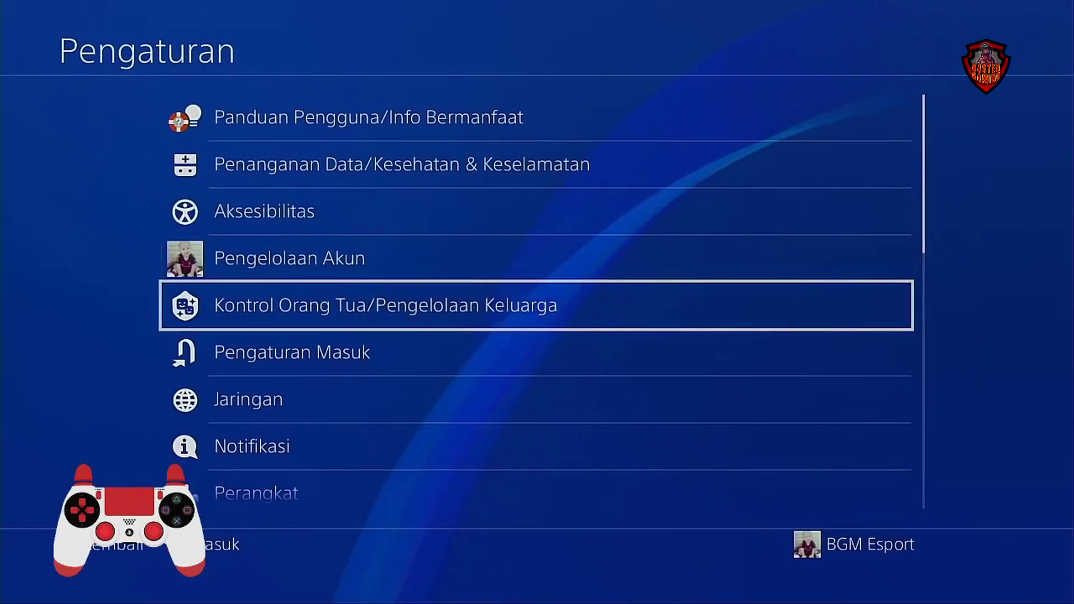
key(Down)
key(Down)
key(Down)
key(Down)
key(Down)
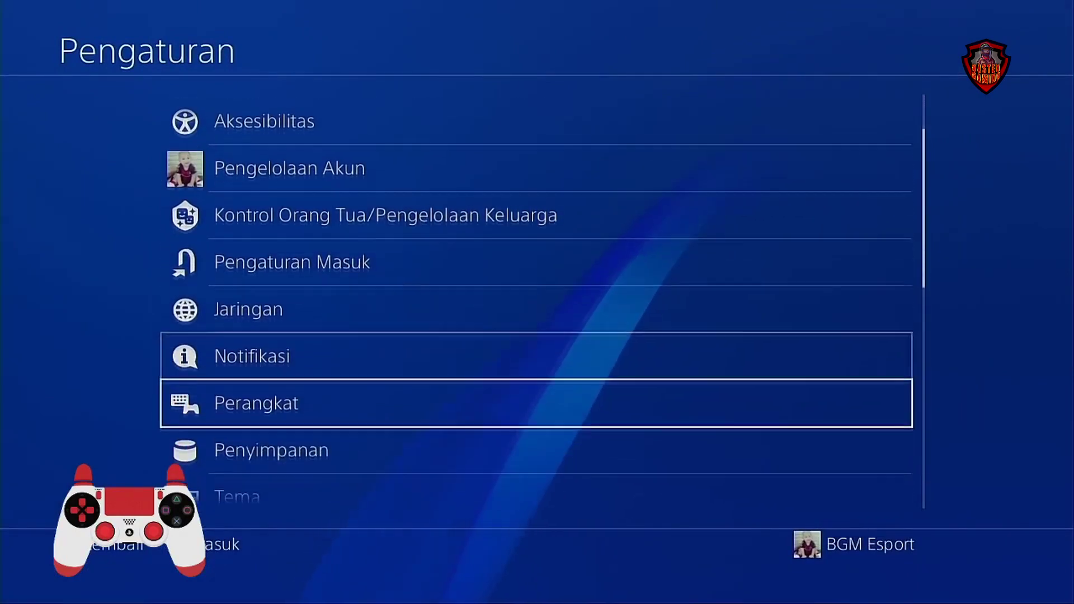
key(Up)
key(Down)
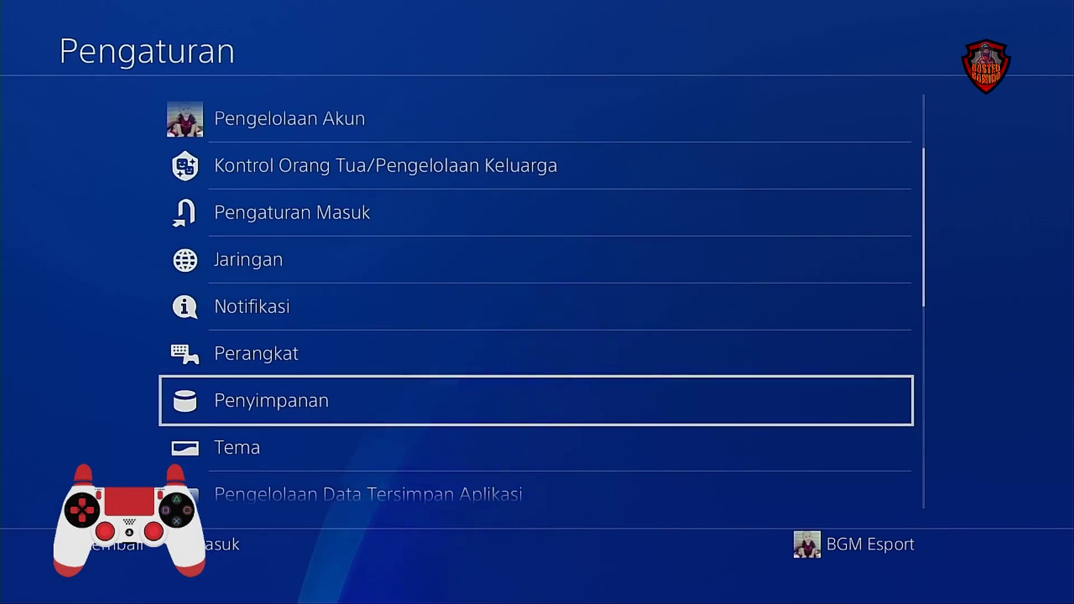
key(Up)
key(Up)
key(Up)
key(Up)
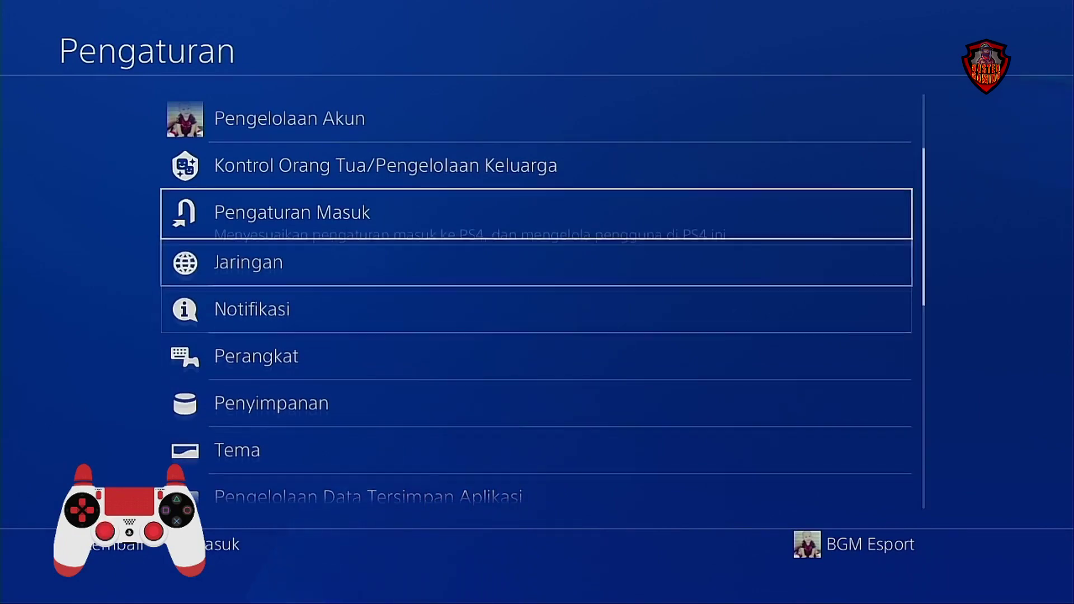
key(Up)
key(Up)
key(Up)
key(Down)
key(Return)
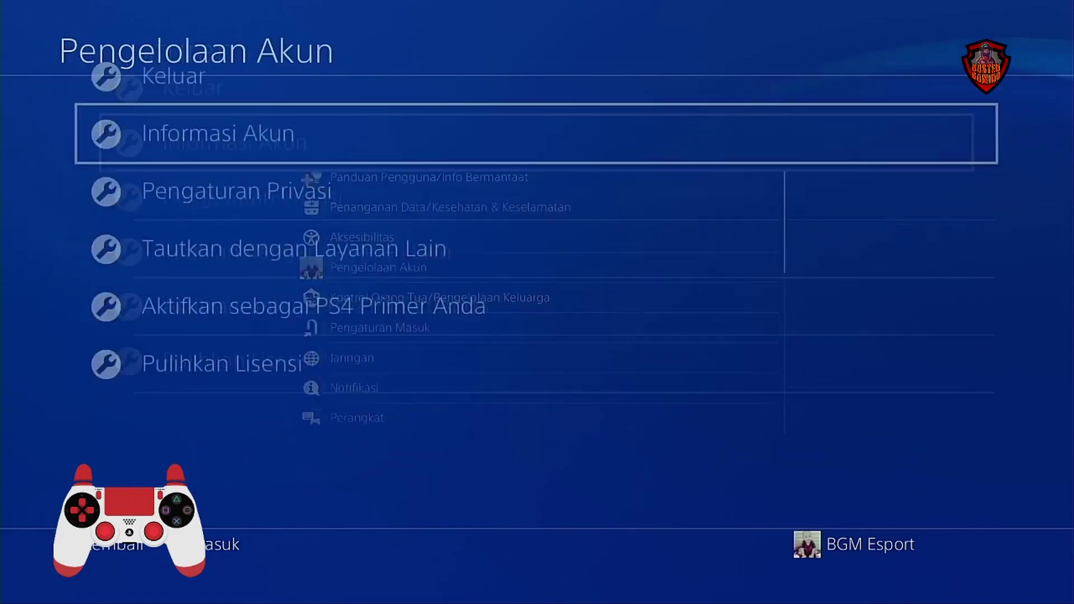
- Check the activation status under "Aktifkan sebagai PS4 Primer Anda" and return to the main settings list
key(Down)
key(Down)
key(Down)
key(Down)
key(Up)
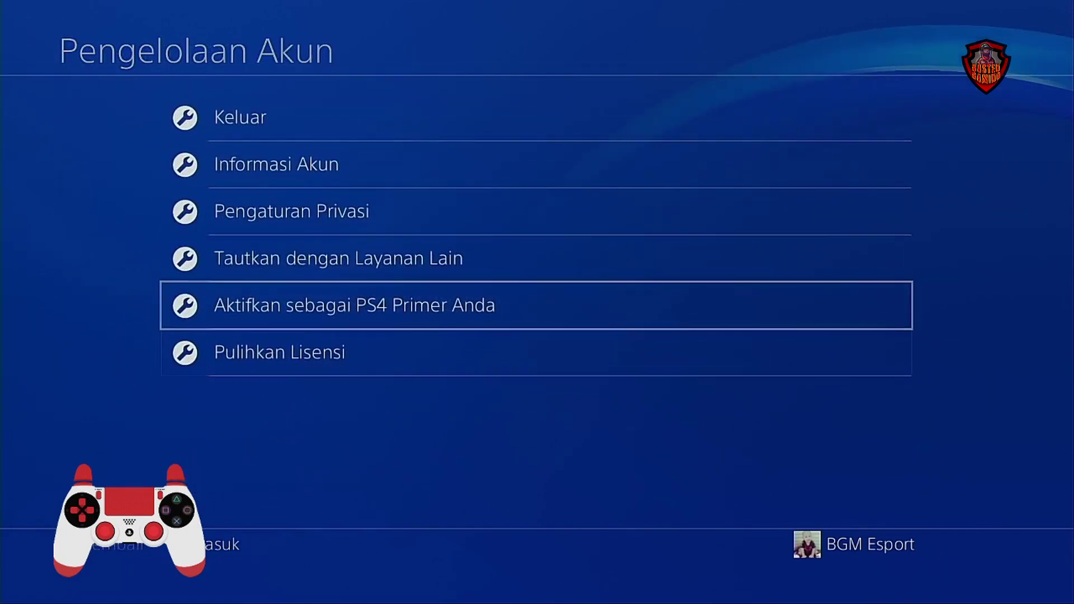
key(Return)
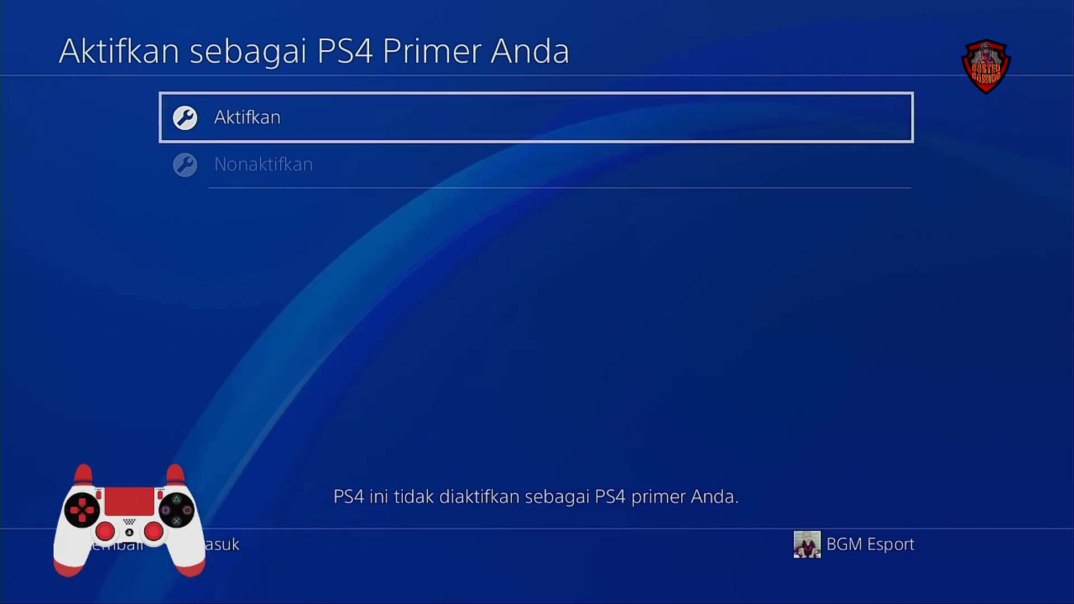
key(Escape)
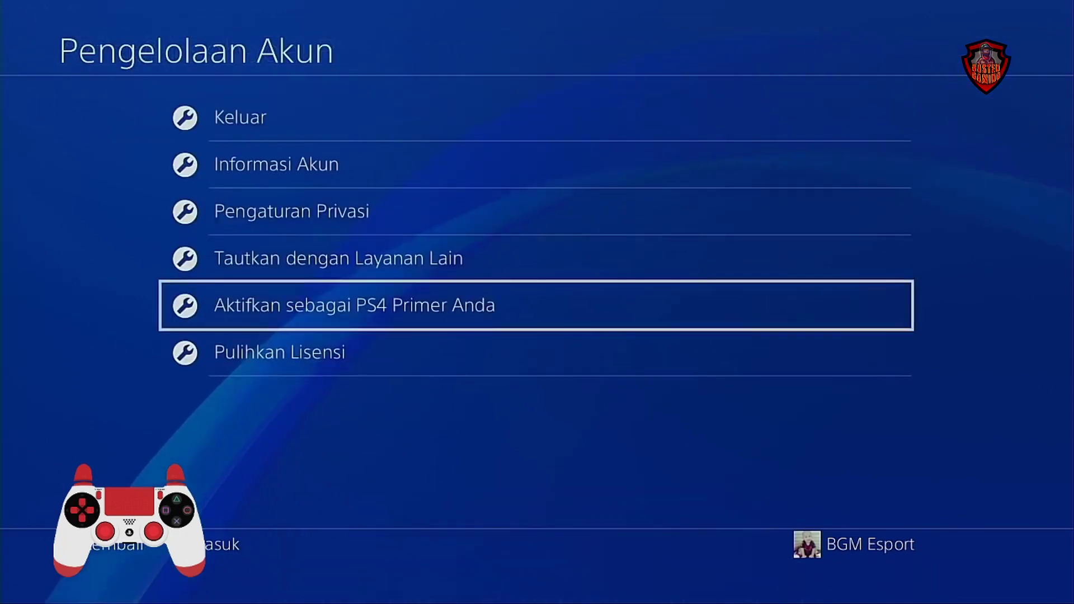
key(Escape)
- Open the network settings (Jaringan) from the PS4 settings list
key(Down)
key(Down)
key(Down)
key(Down)
key(Down)
key(Down)
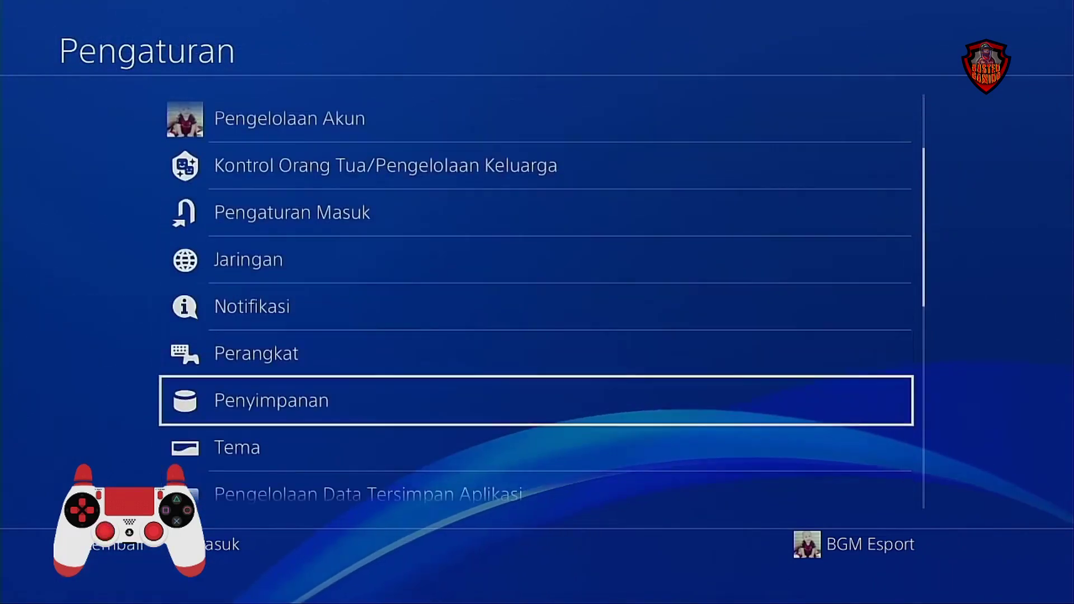
key(Up)
key(Up)
key(Up)
key(Return)
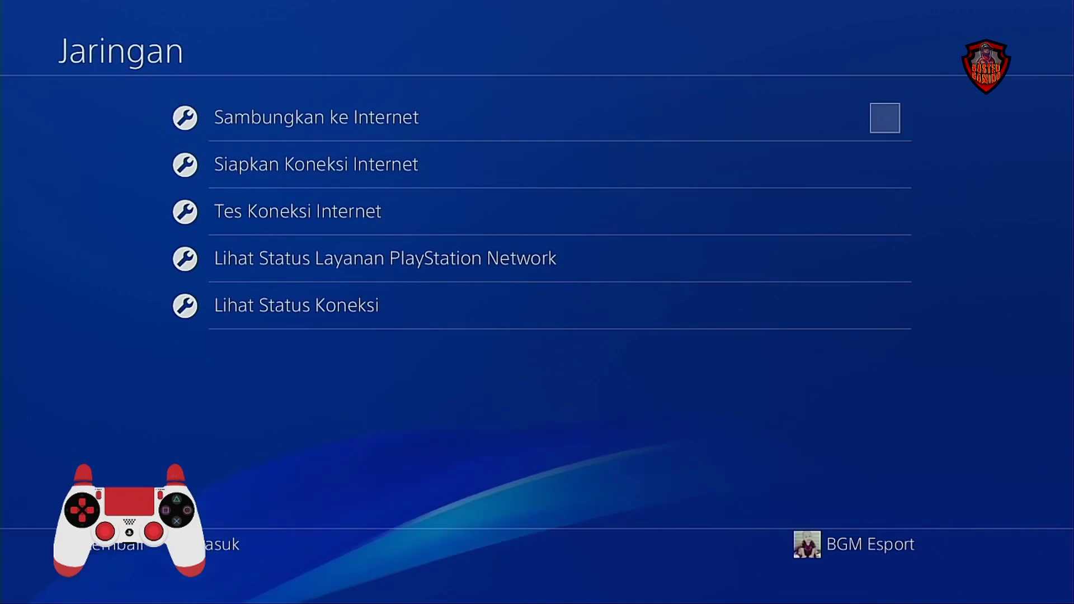
key(Down)
key(Return)
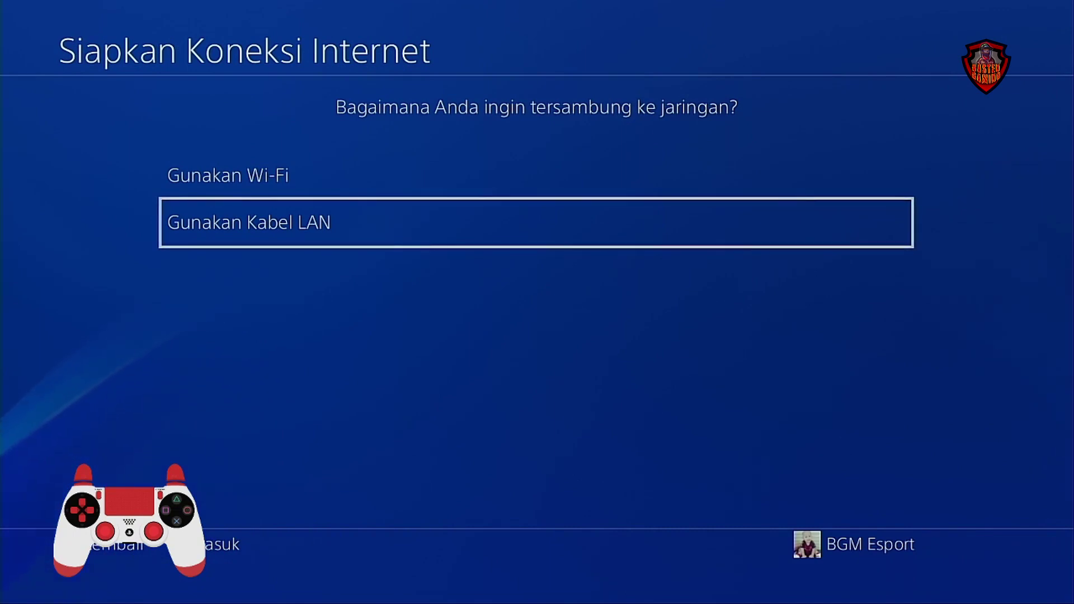
key(Up)
key(Down)
key(Up)
key(Down)
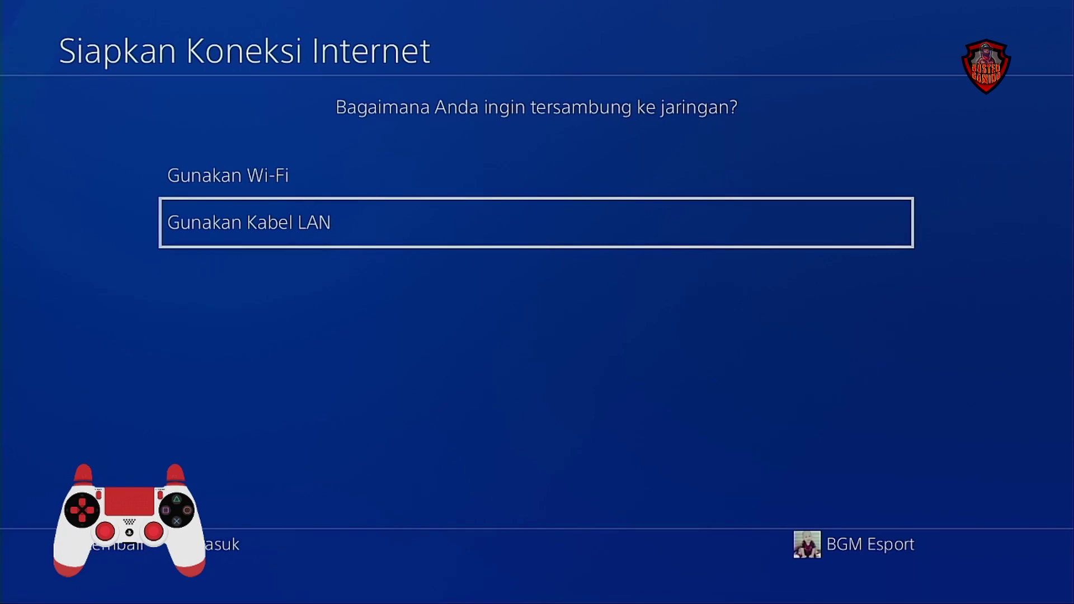
key(Return)
key(Return)
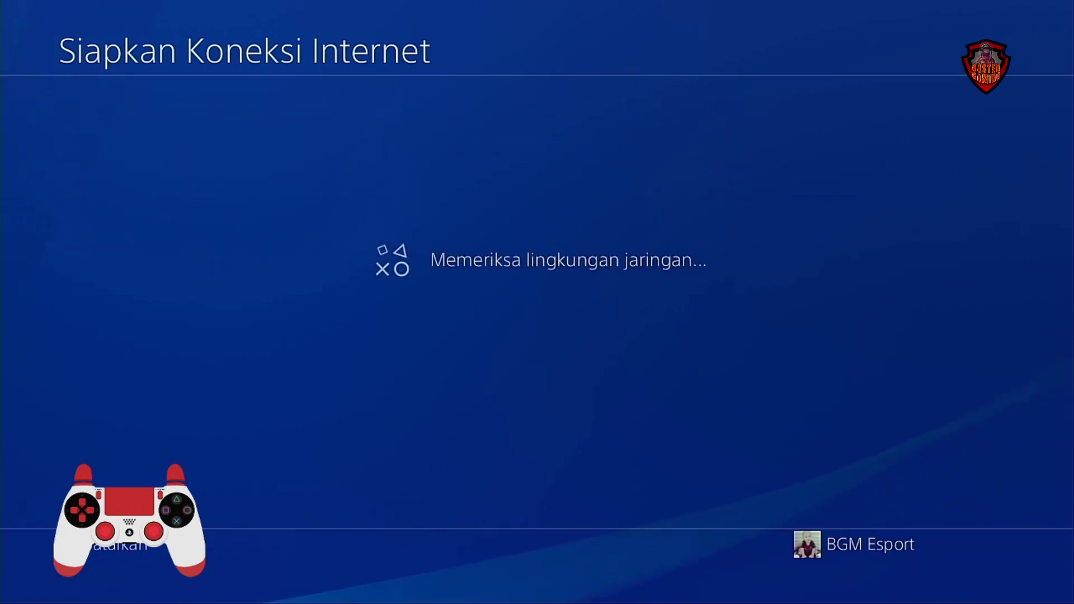
key(Escape)
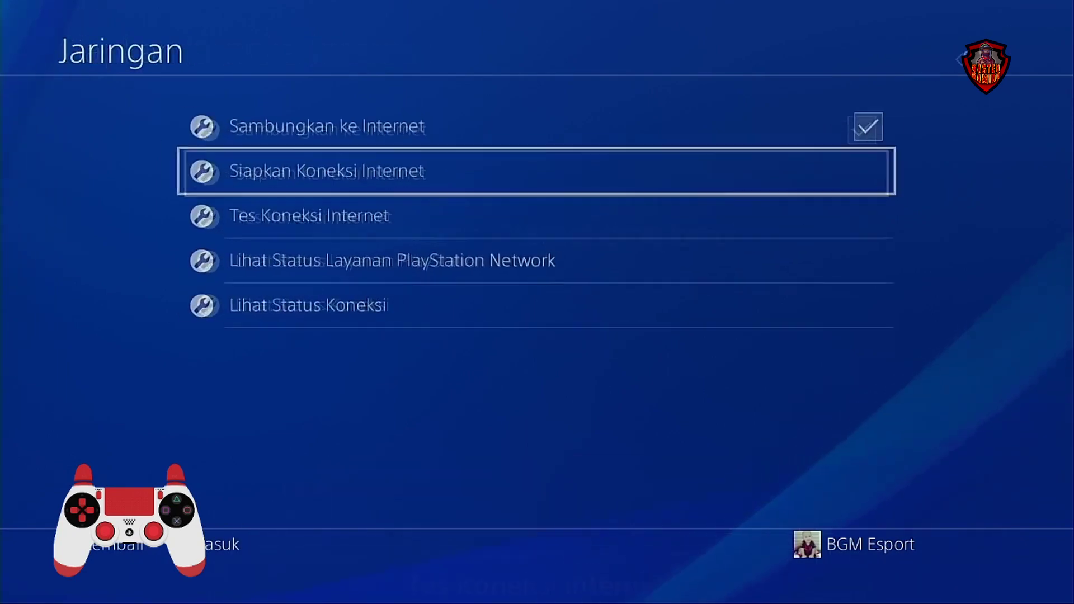
- Set up the internet connection (Siapkan Koneksi Internet) with a LAN cable and the Kustom method
key(Return)
key(Return)
key(Down)
key(Return)
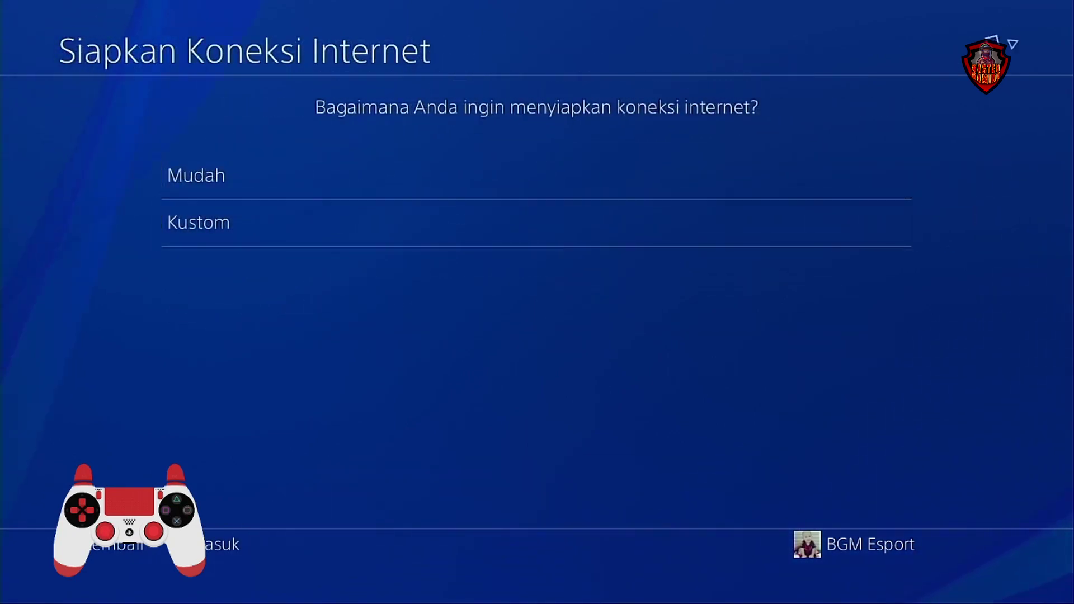
- Set the DHCP host name to Jangan Tentukan and DNS to Otomatis, and choose Gunakan for the proxy server
key(Return)
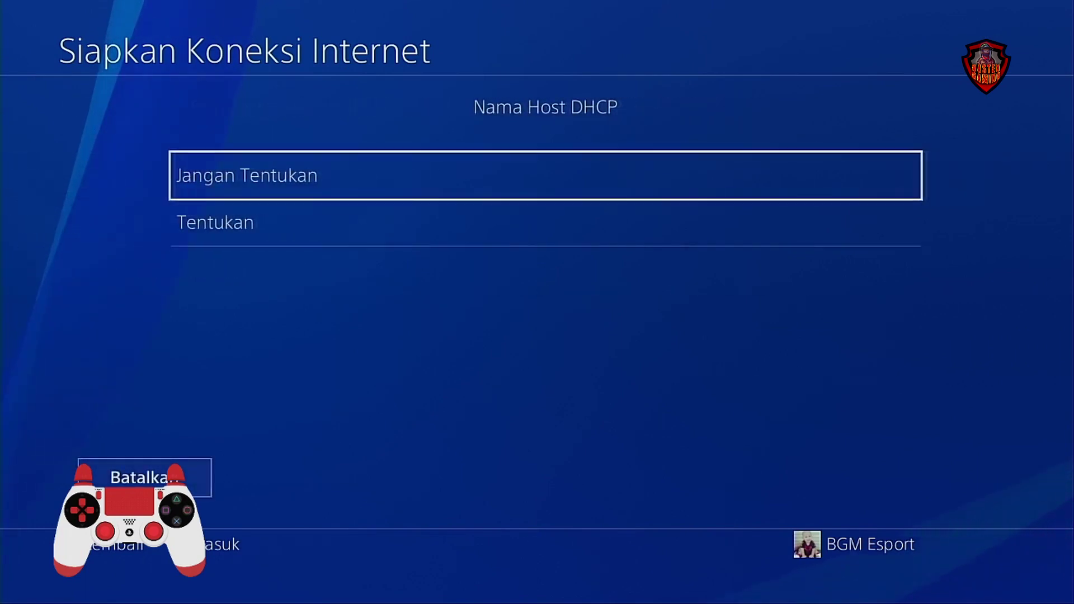
key(Return)
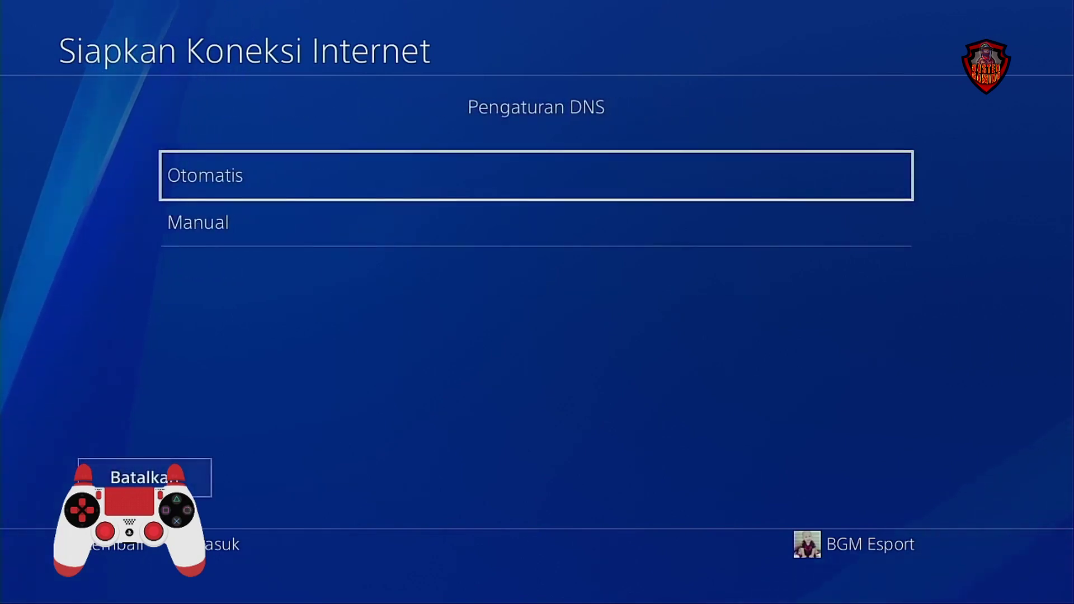
key(Return)
key(Return)
key(Down)
key(Return)
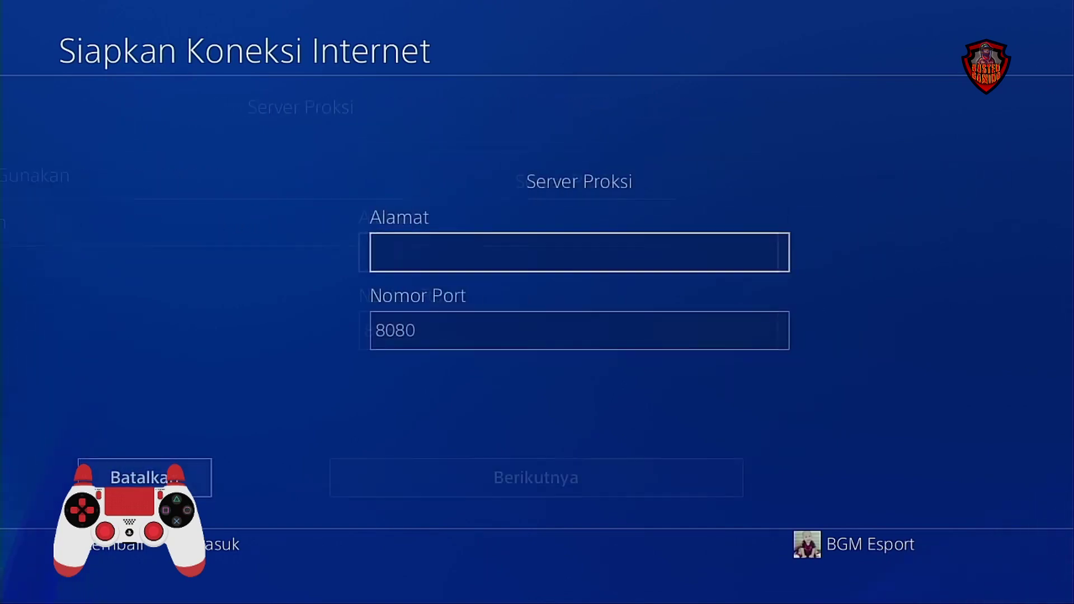
- Enter 192.168.100.8, the IP address shown in PSX Download Helper, as the proxy server address (Alamat)
key(Return)
key(Left)
key(Left)
key(Left)
key(Left)
key(Up)
key(Up)
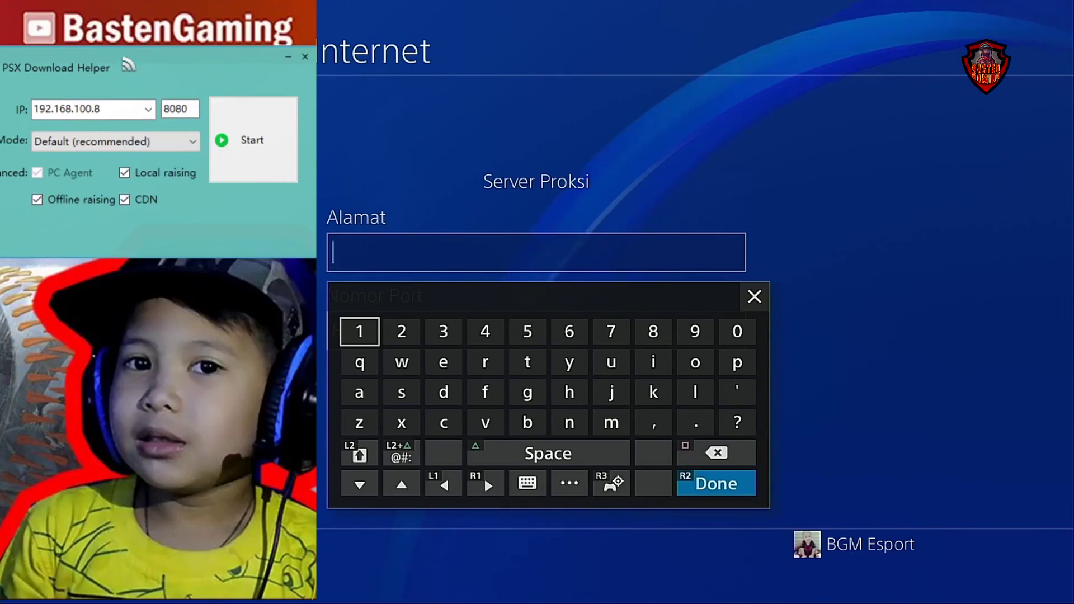
key(Return)
key(Left)
key(Left)
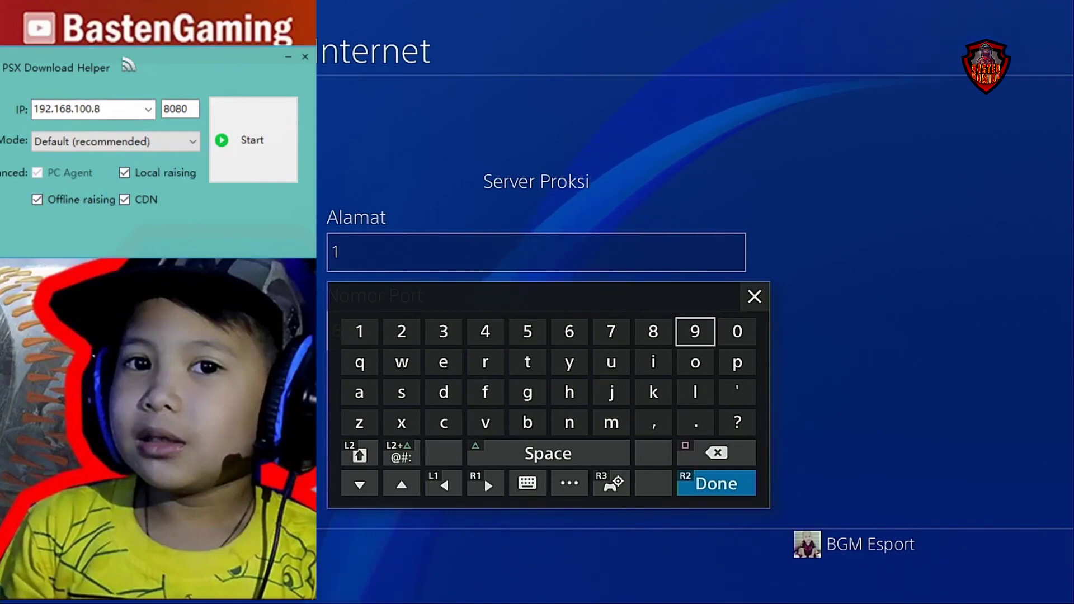
key(Return)
key(Left)
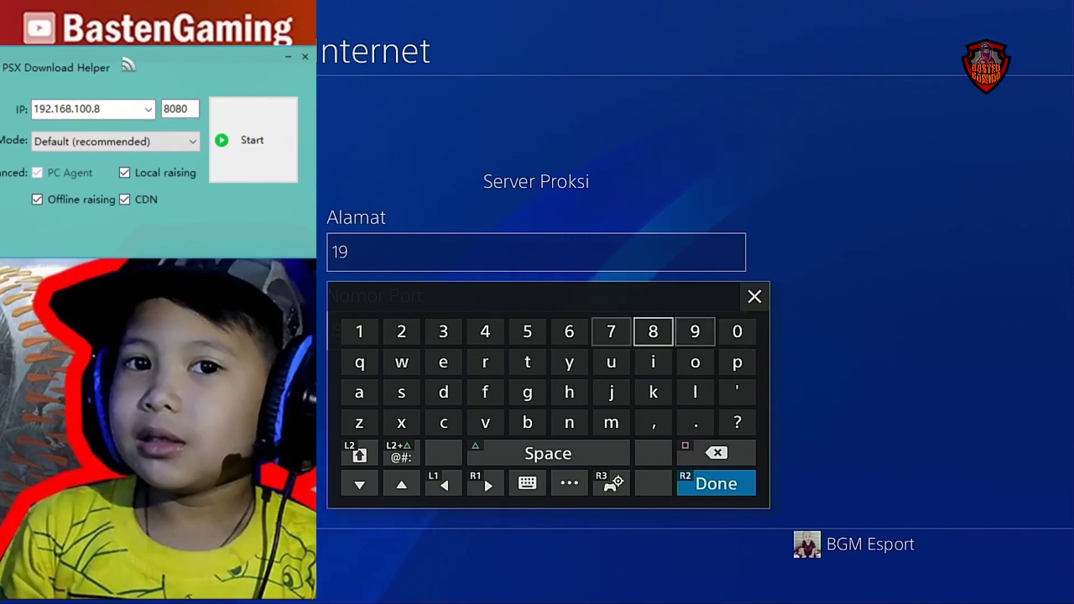
key(Left)
key(Left)
key(Left)
key(Left)
key(Left)
key(Left)
key(Left)
key(Right)
key(Return)
key(Right)
key(Right)
key(Right)
key(Right)
key(Right)
key(Down)
key(Down)
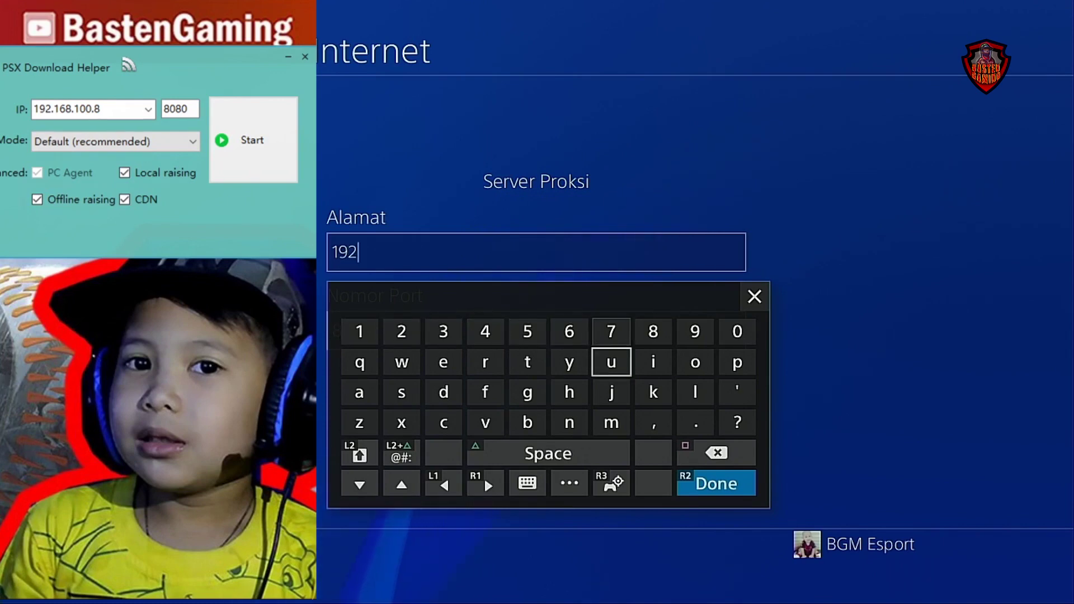
key(Right)
key(Right)
key(Right)
key(Down)
key(Left)
key(Return)
key(Left)
key(Left)
key(Left)
key(Left)
key(Left)
key(Left)
key(Up)
key(Up)
key(Up)
key(Up)
key(Down)
key(Left)
key(Left)
key(Return)
key(Right)
key(Right)
key(Right)
key(Right)
key(Right)
key(Right)
key(Left)
key(Return)
key(Right)
key(Right)
key(Return)
key(Down)
key(Down)
key(Down)
key(Right)
key(Return)
key(Left)
key(Left)
key(Left)
key(Left)
key(Left)
key(Left)
key(Left)
key(Left)
key(Up)
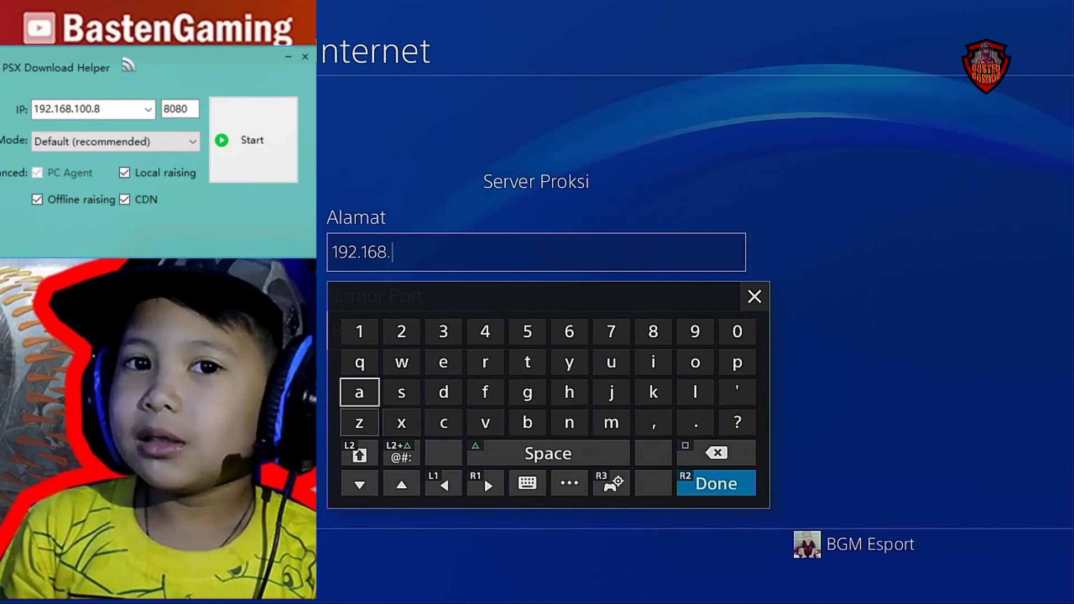
key(Up)
key(Up)
key(Return)
key(Right)
key(Right)
key(Right)
key(Right)
key(Right)
key(Right)
key(Right)
key(Right)
key(Right)
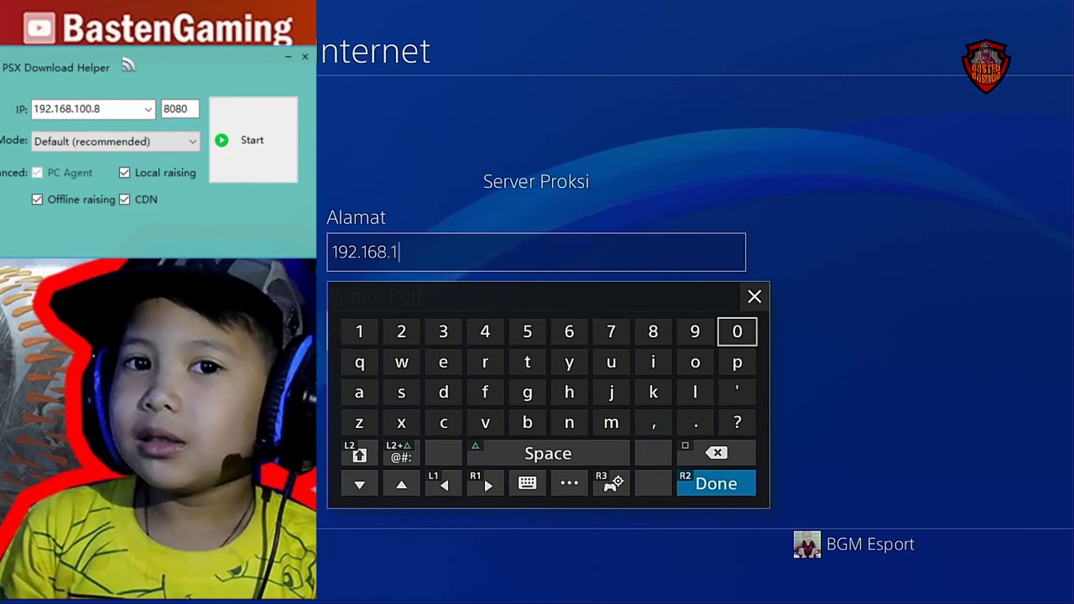
key(Return)
key(Return)
key(Left)
key(Left)
key(Left)
key(Down)
key(Down)
key(Down)
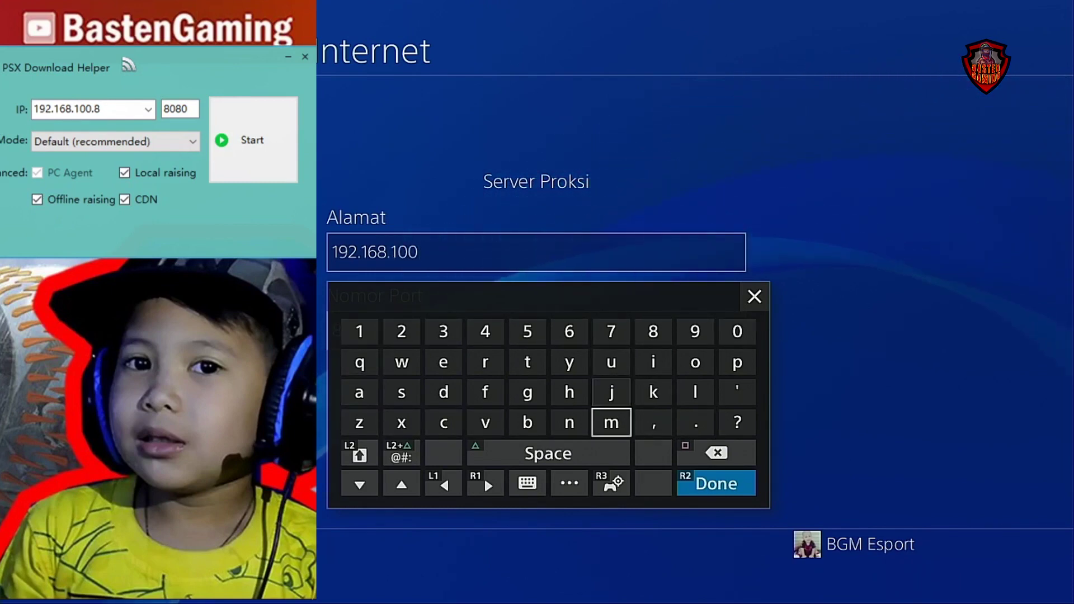
key(Right)
key(Right)
key(Return)
key(Up)
key(Up)
key(Up)
key(Left)
key(Return)
key(Down)
key(Down)
key(Down)
key(Down)
key(Down)
key(Right)
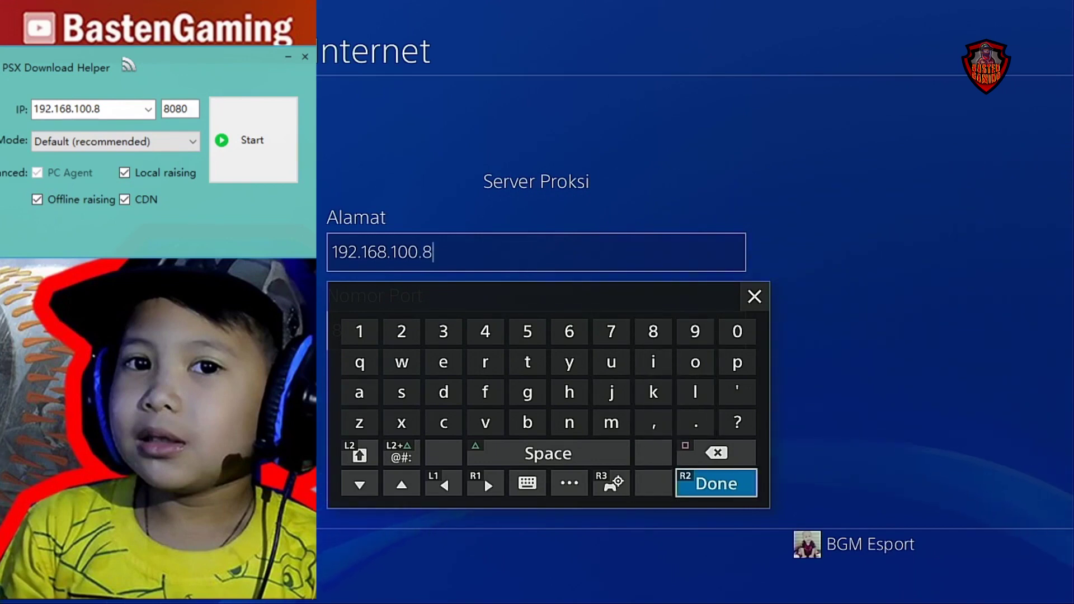
key(Return)
- Accept the proxy server settings with port number 8080 and continue until the internet settings are updated
key(Down)
key(Up)
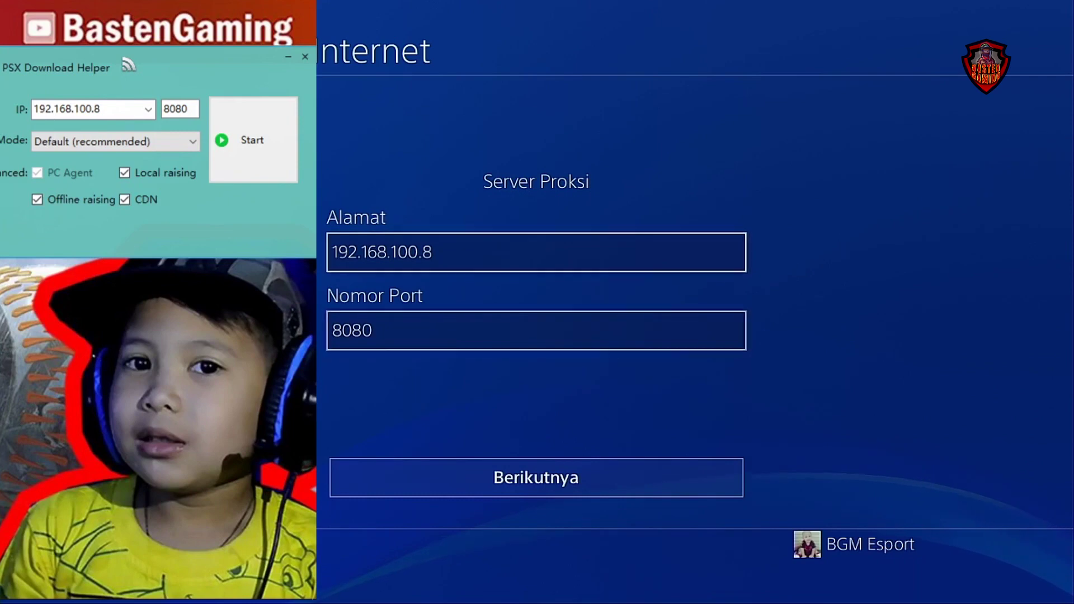
key(Down)
key(Down)
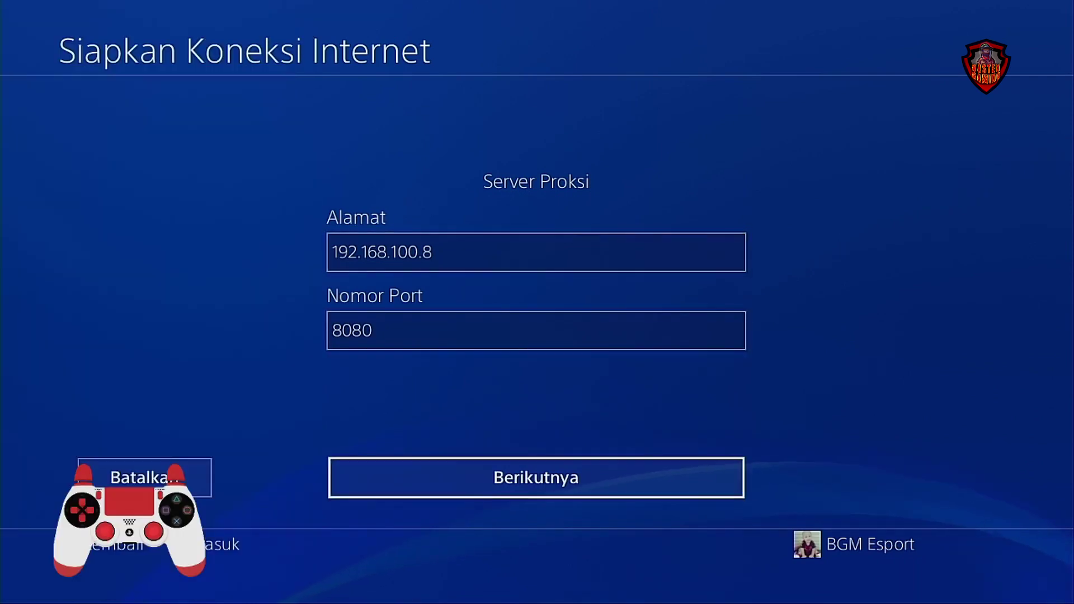
key(Return)
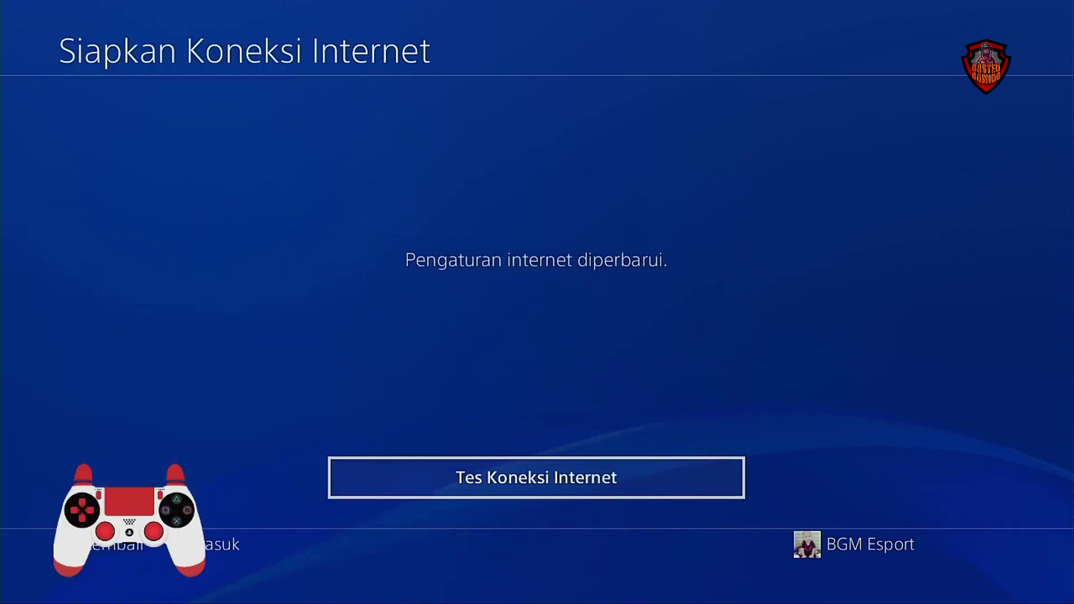
- Review the proxy server and NAT type details in the connection status (Lihat Status Koneksi), refreshing it, and return to the main settings list
key(Escape)
key(Down)
key(Down)
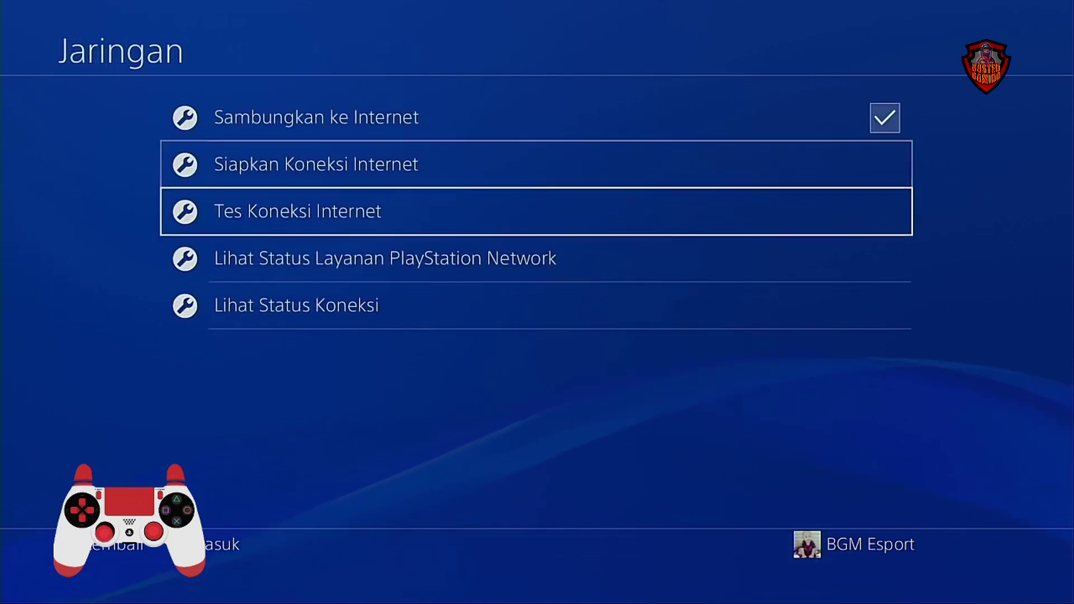
key(Down)
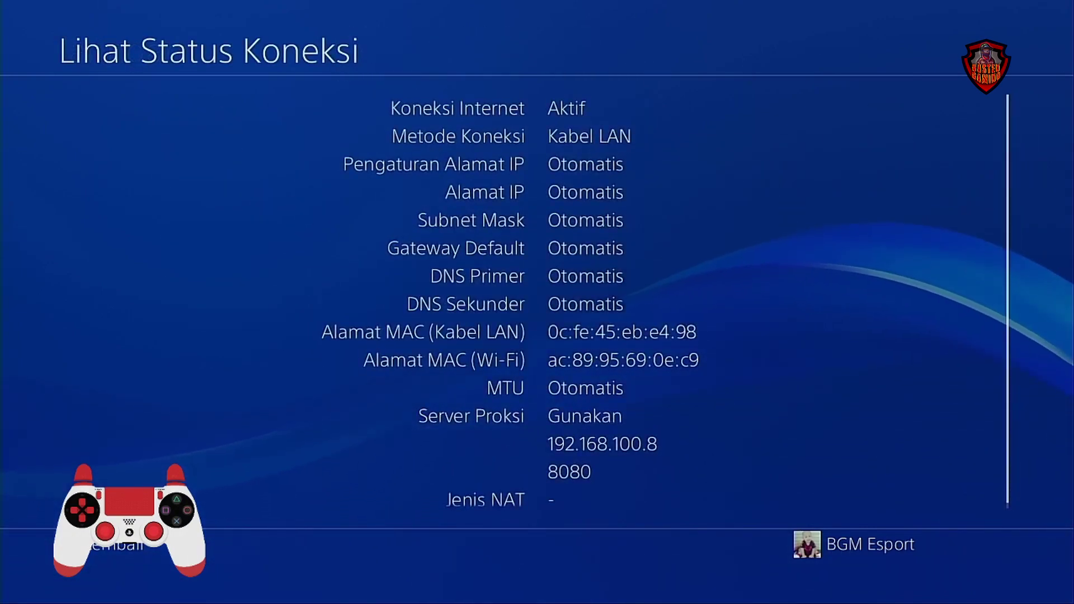
key(Escape)
key(Return)
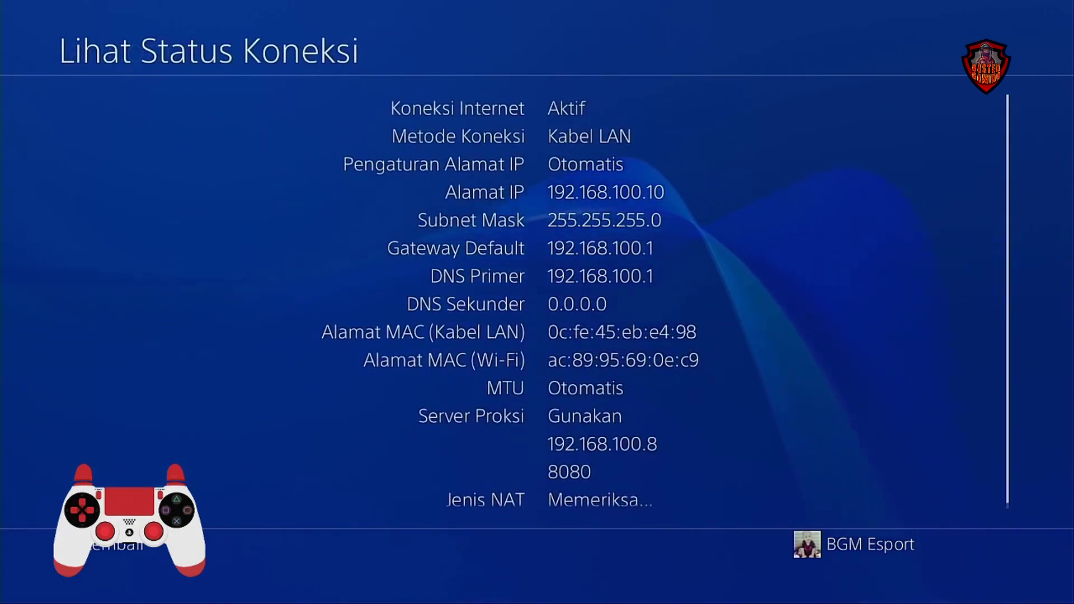
key(Escape)
key(Return)
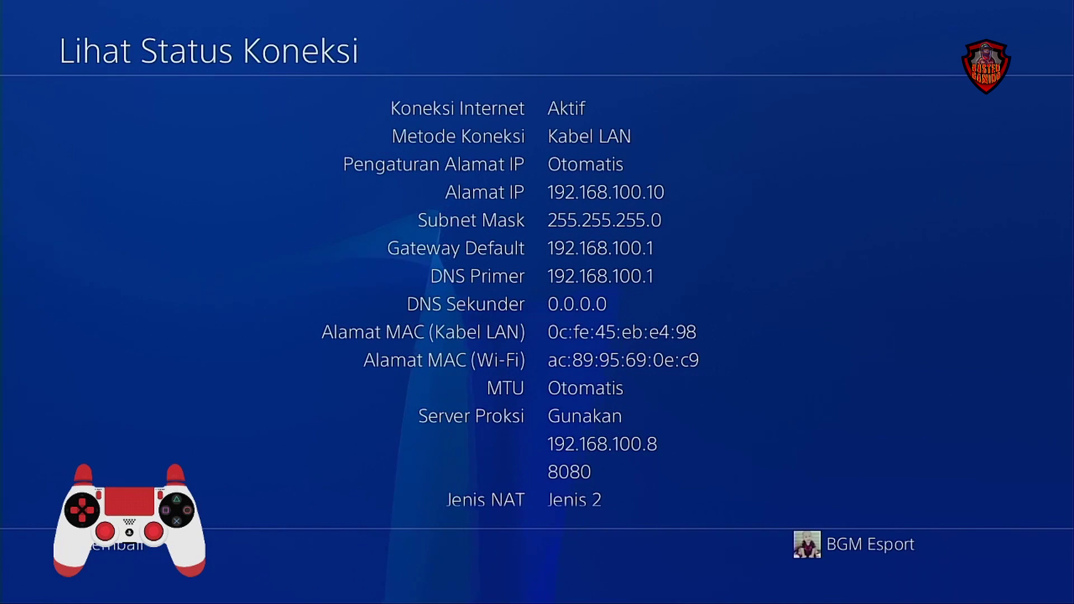
key(Escape)
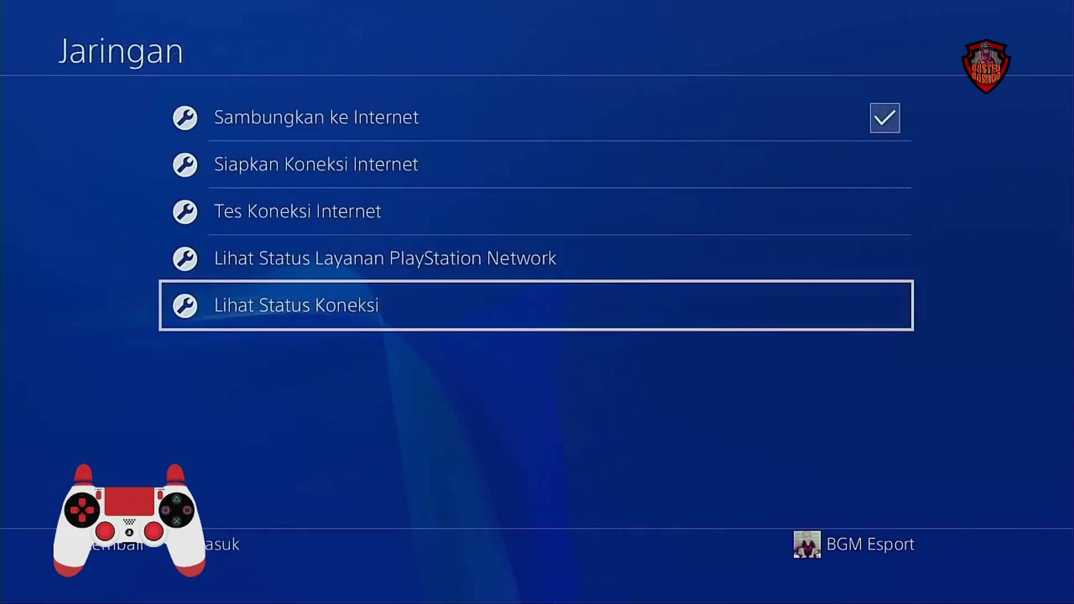
key(Escape)
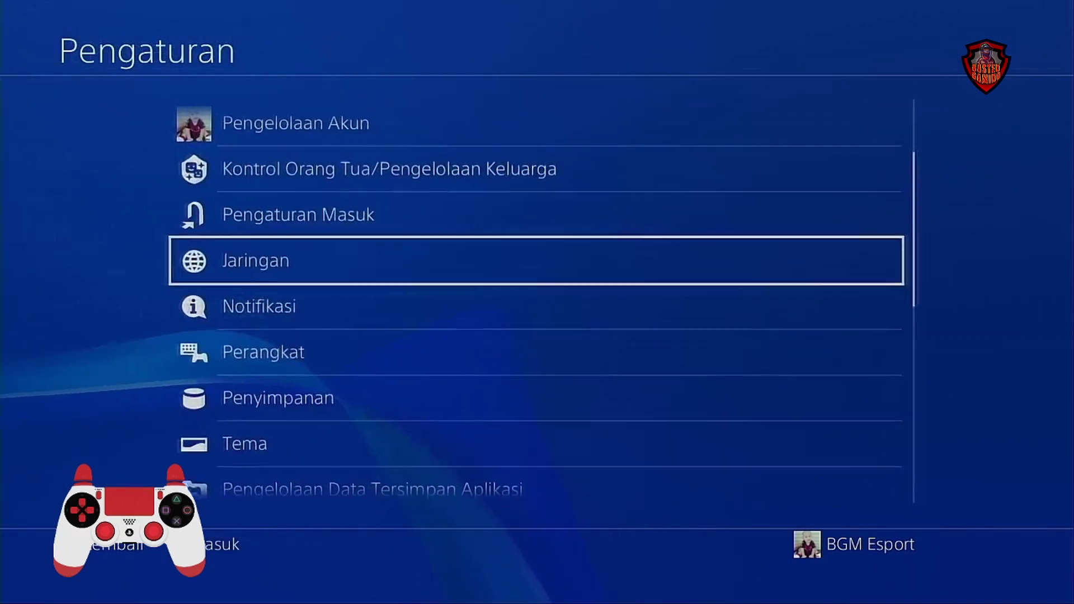
- Open the details of the BACKUP+ drive under Perangkat Penyimpanan USB in the device settings (Perangkat)
key(Down)
key(Down)
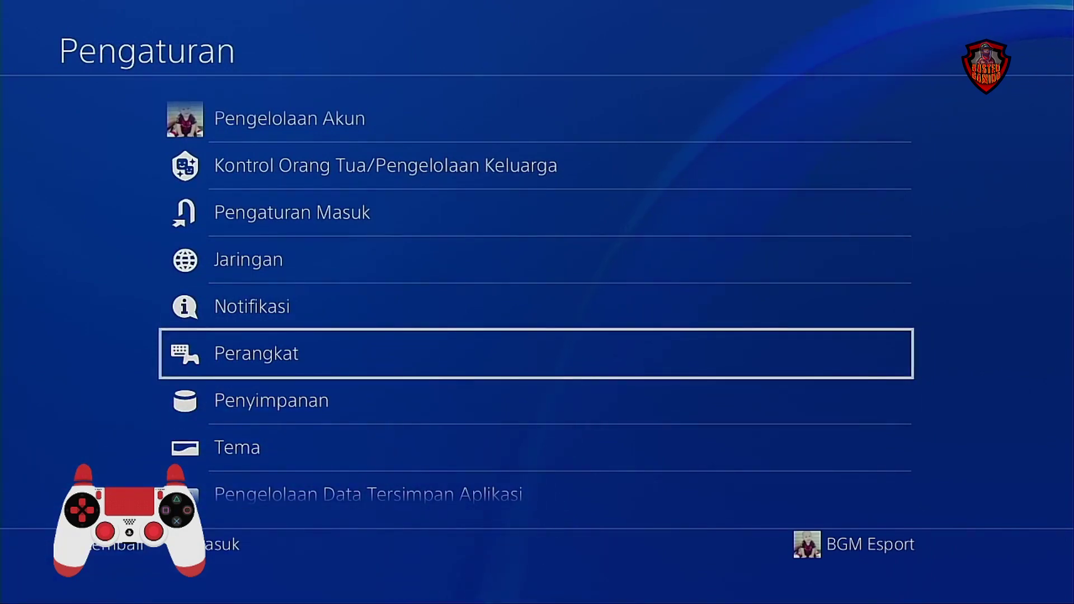
key(Return)
key(Down)
key(Down)
key(Down)
key(Down)
key(Down)
key(Down)
key(Down)
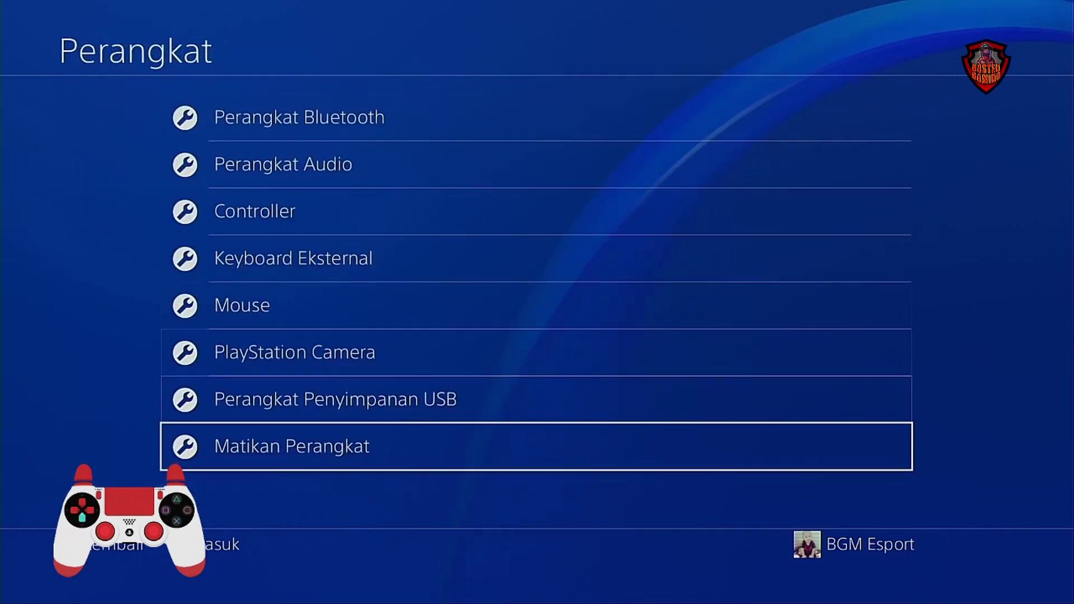
key(Up)
key(Return)
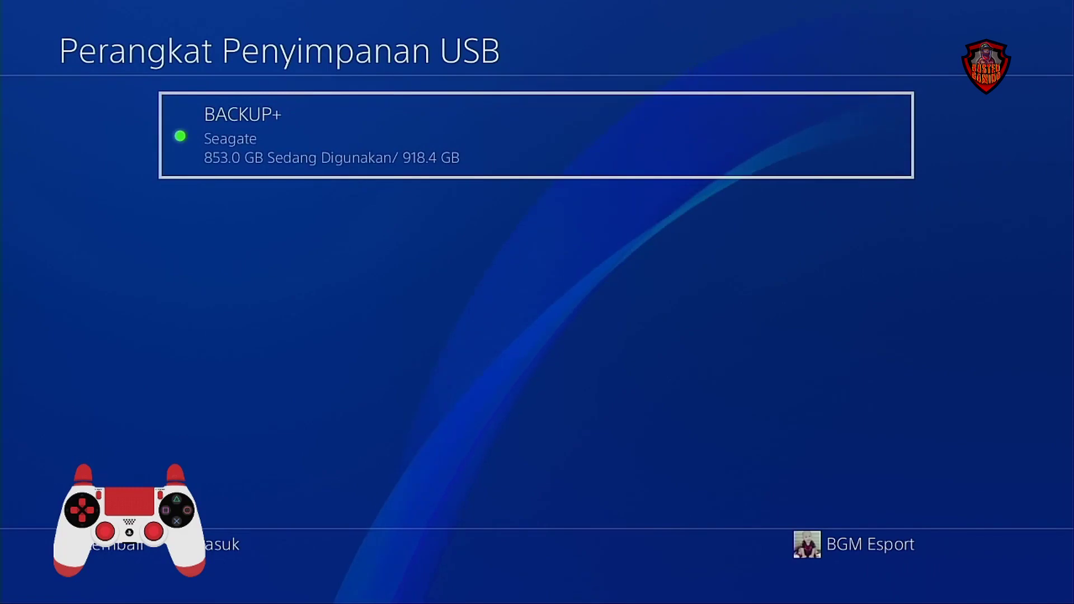
key(Return)
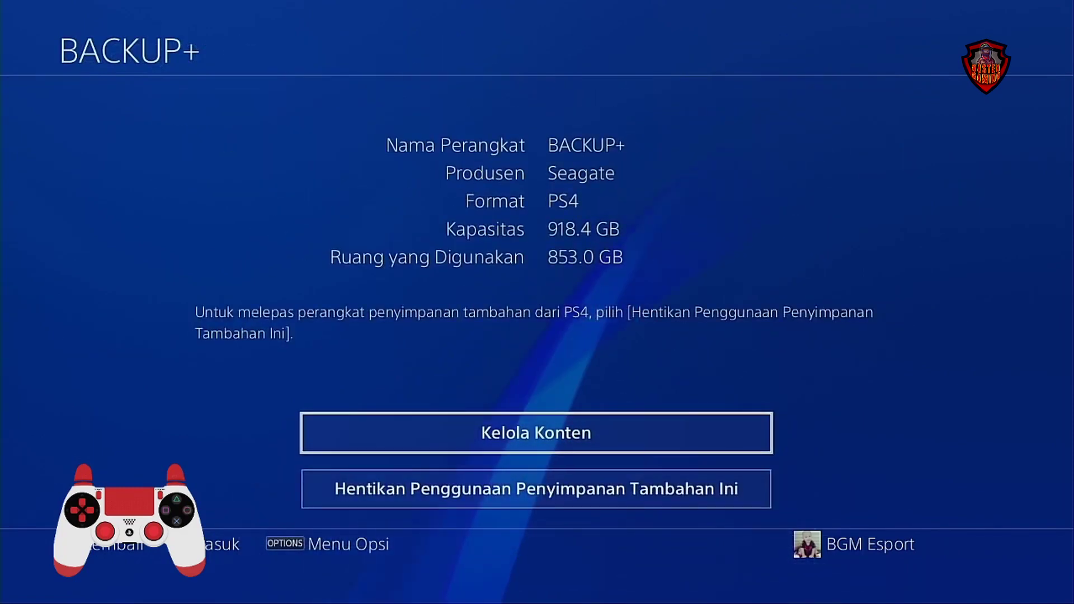
- Examine the BACKUP+ drive's management and formatting options without formatting it, and return to the main settings list
key(Down)
key(Up)
key(Down)
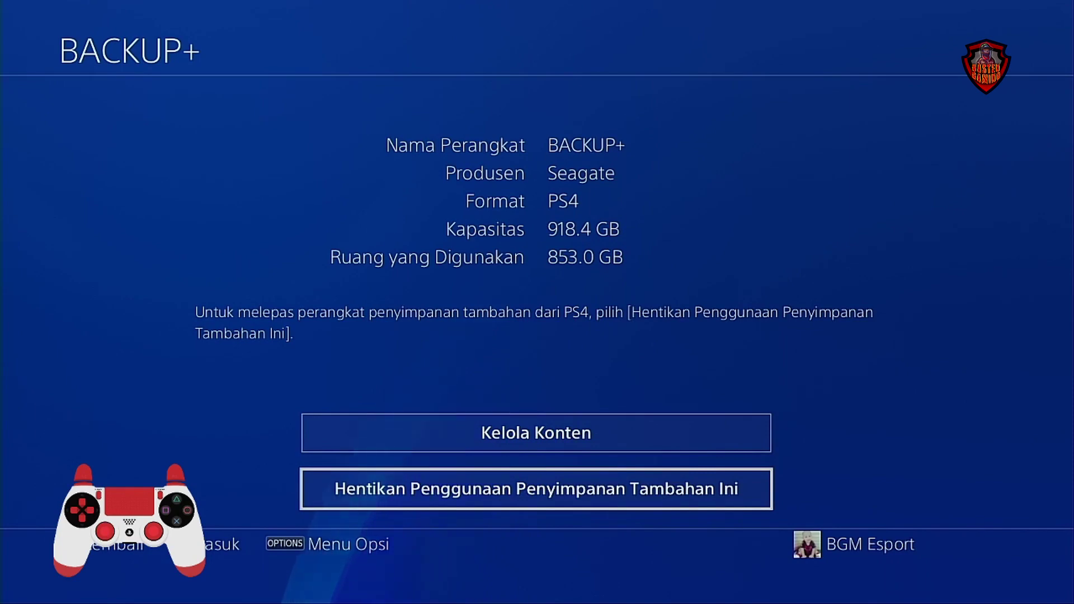
key(Menu)
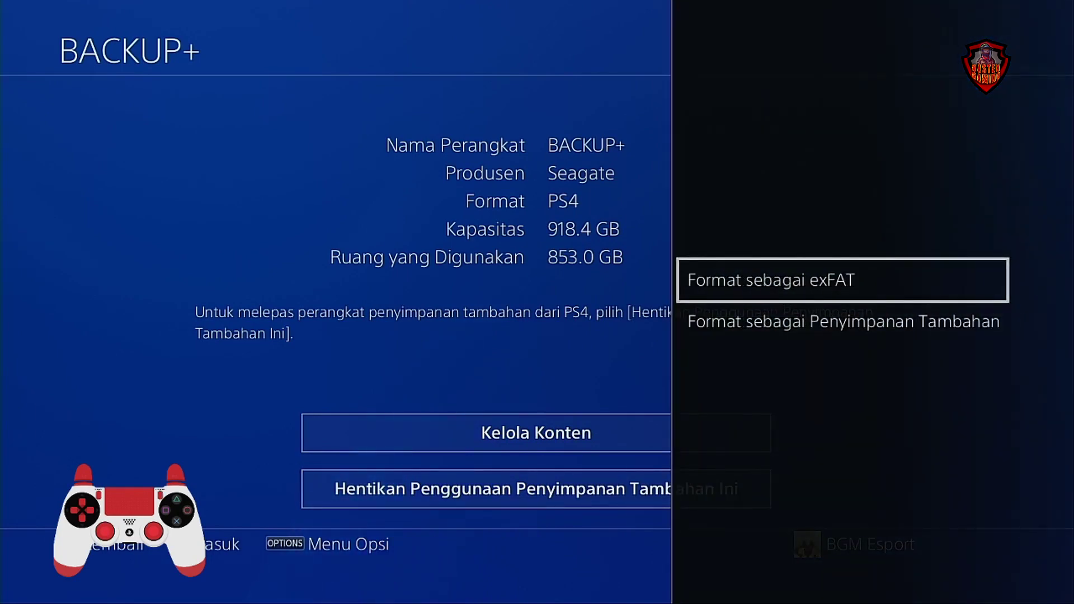
key(Down)
key(Up)
key(Down)
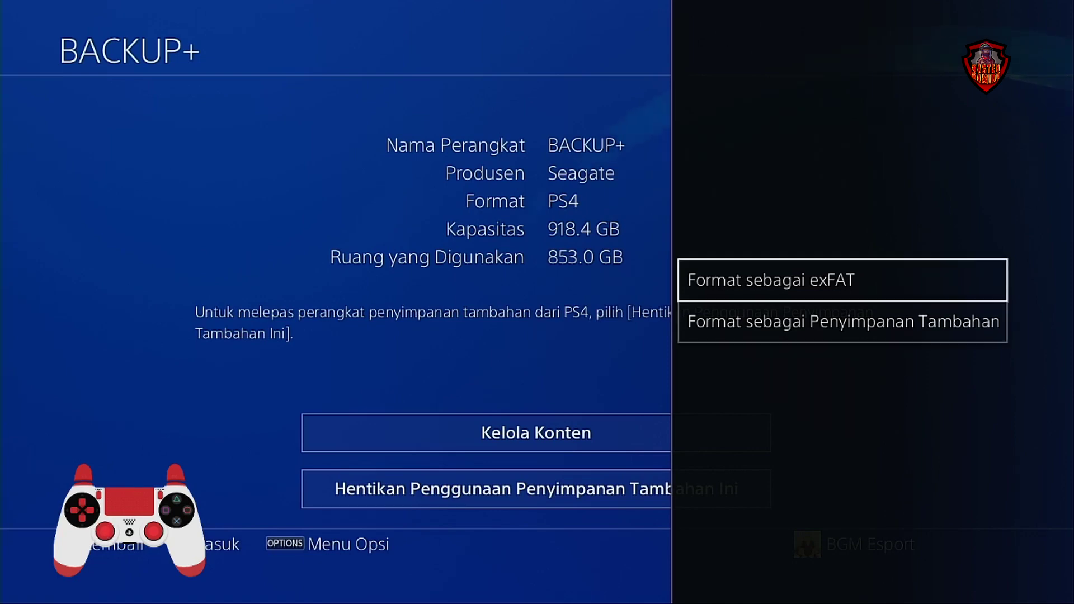
key(Escape)
key(Up)
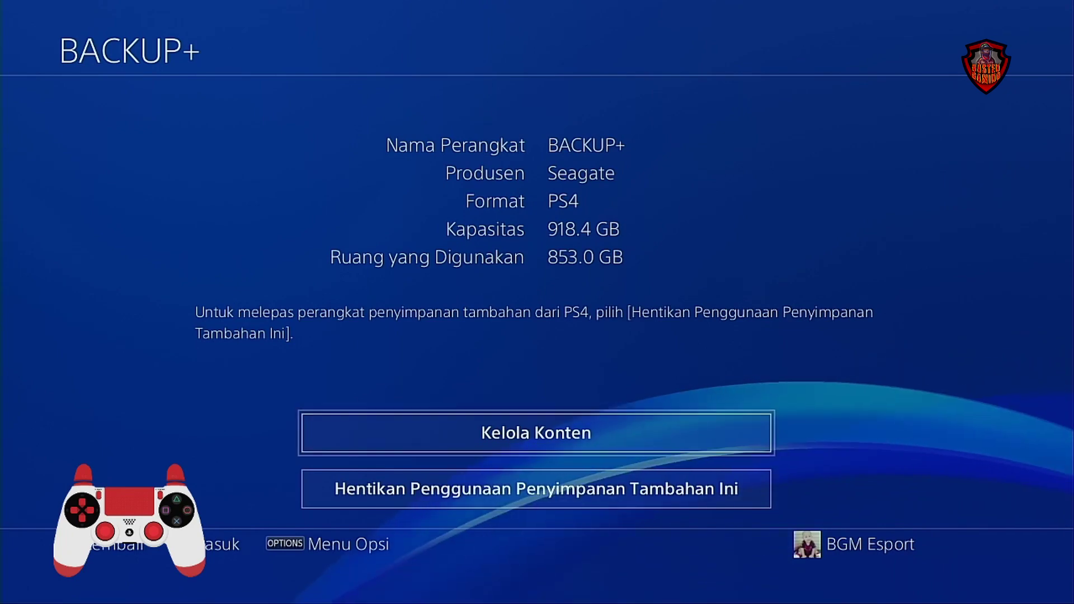
key(Escape)
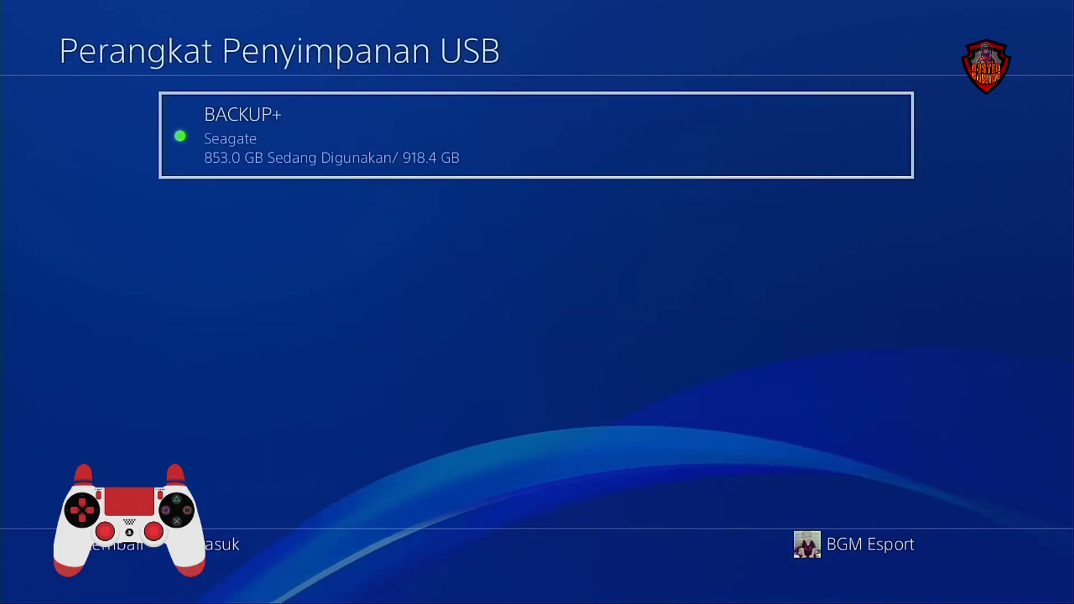
key(Escape)
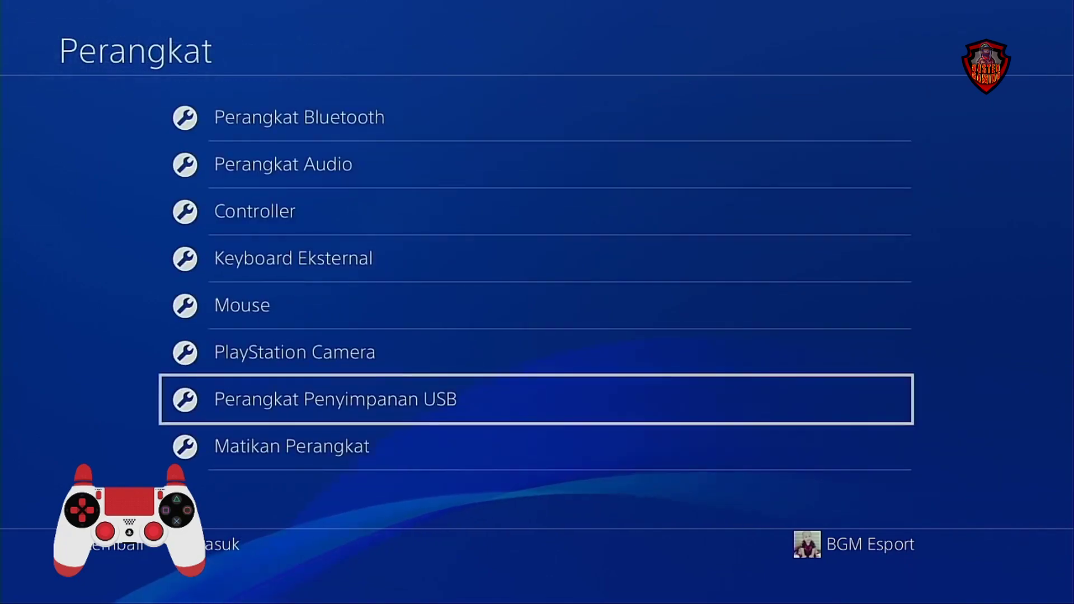
key(Escape)
- Open the storage settings (Penyimpanan) and check the contents of the extended storage (Penyimpanan Tambahan)
key(Down)
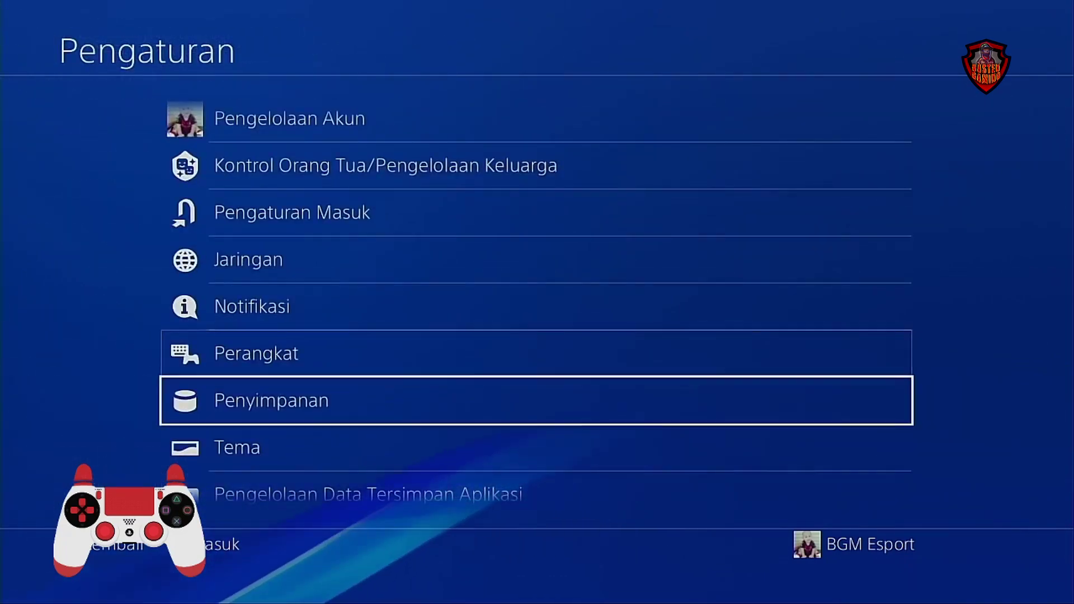
key(Return)
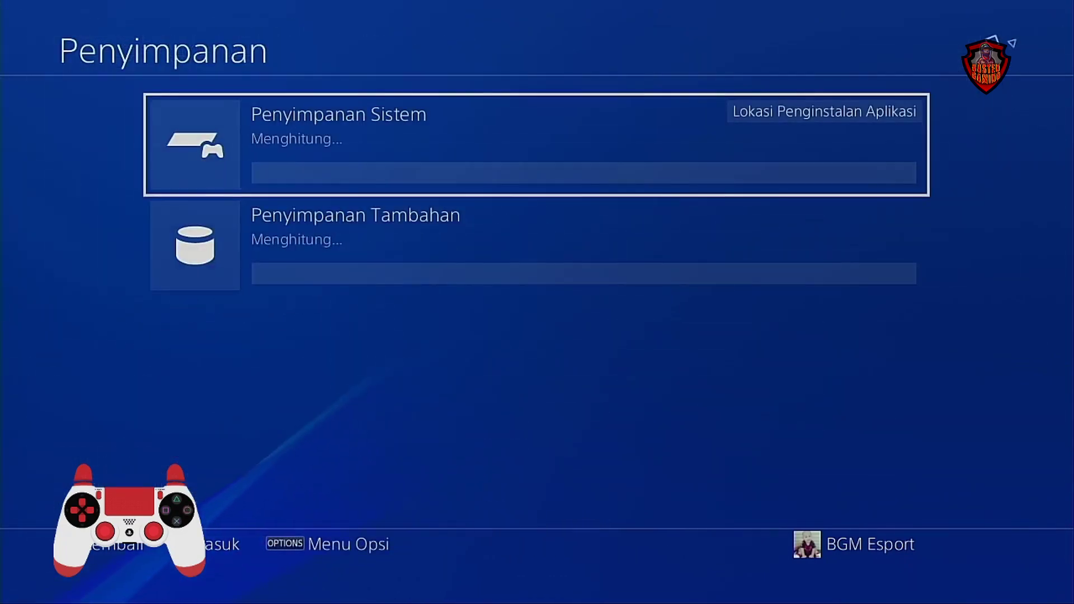
key(Down)
key(Up)
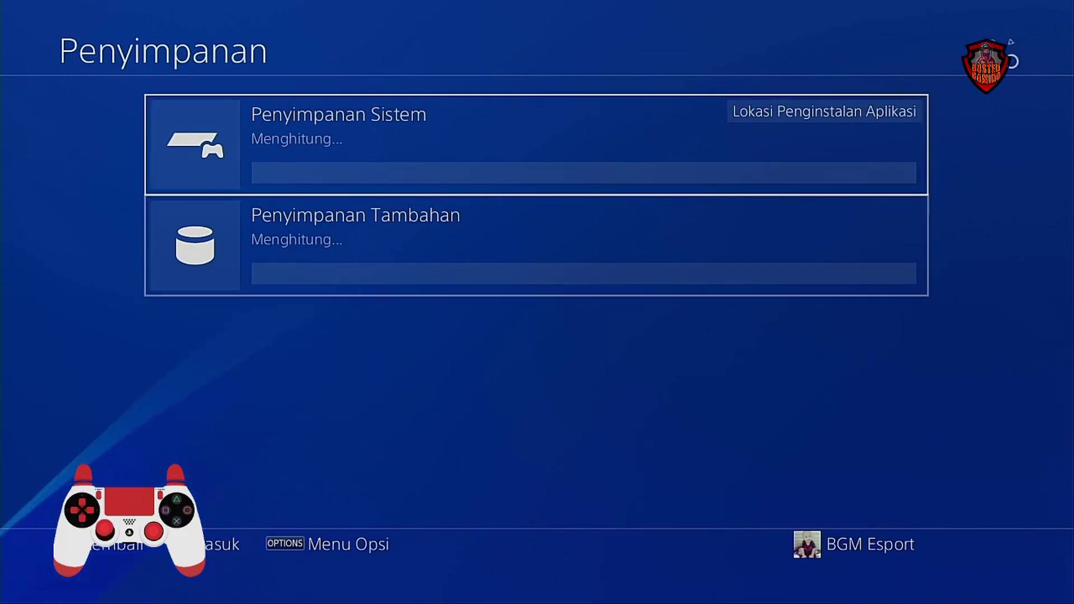
key(Down)
key(Return)
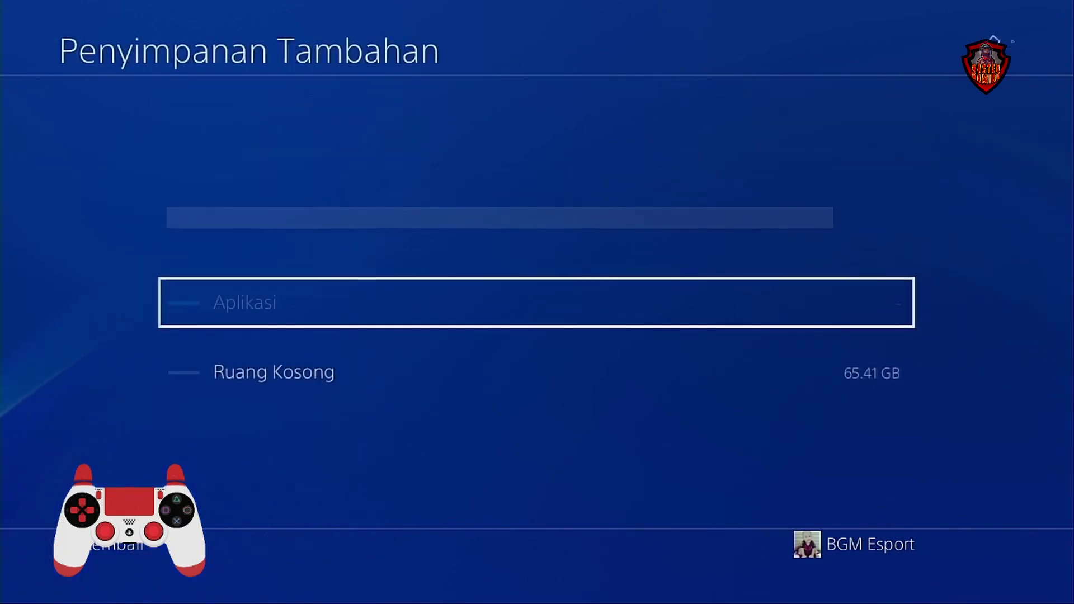
key(Escape)
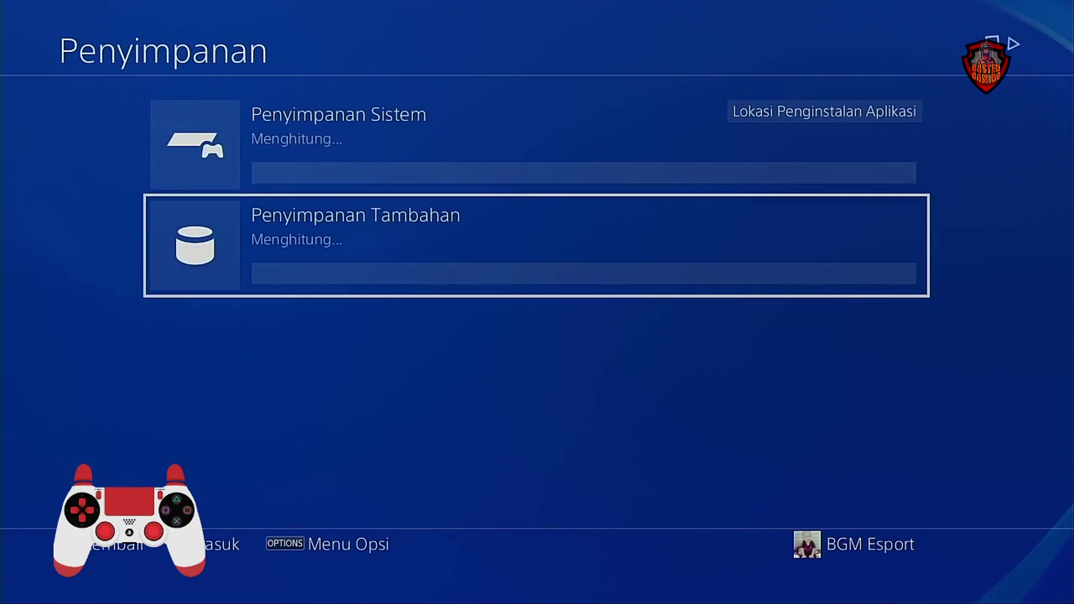
- Set the application install location (Lokasi Penginstalan Aplikasi) to Penyimpanan Tambahan and return to the main settings list
key(Menu)
key(Return)
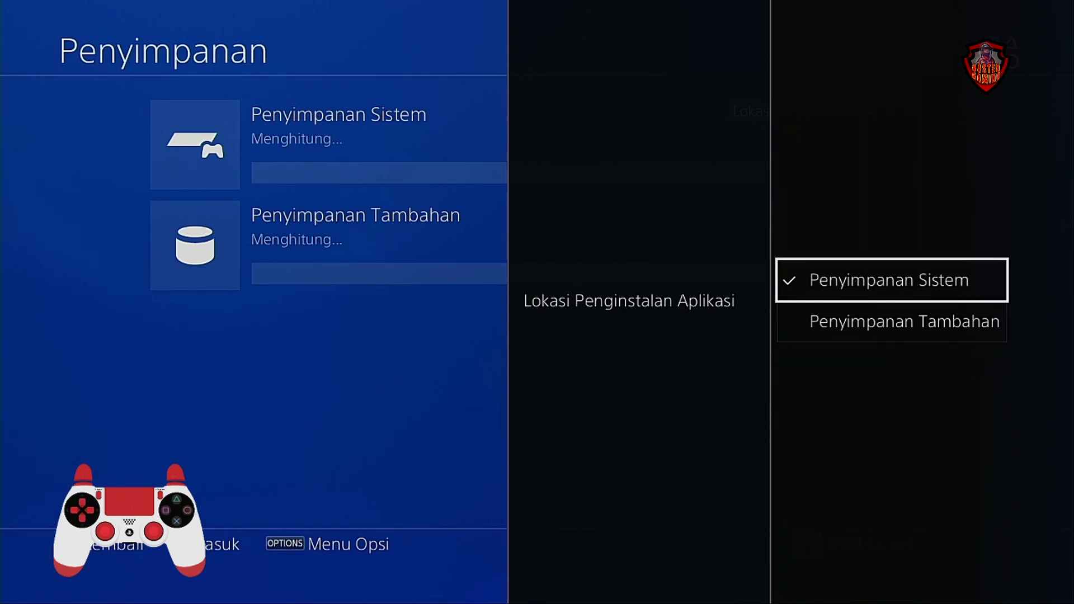
key(Return)
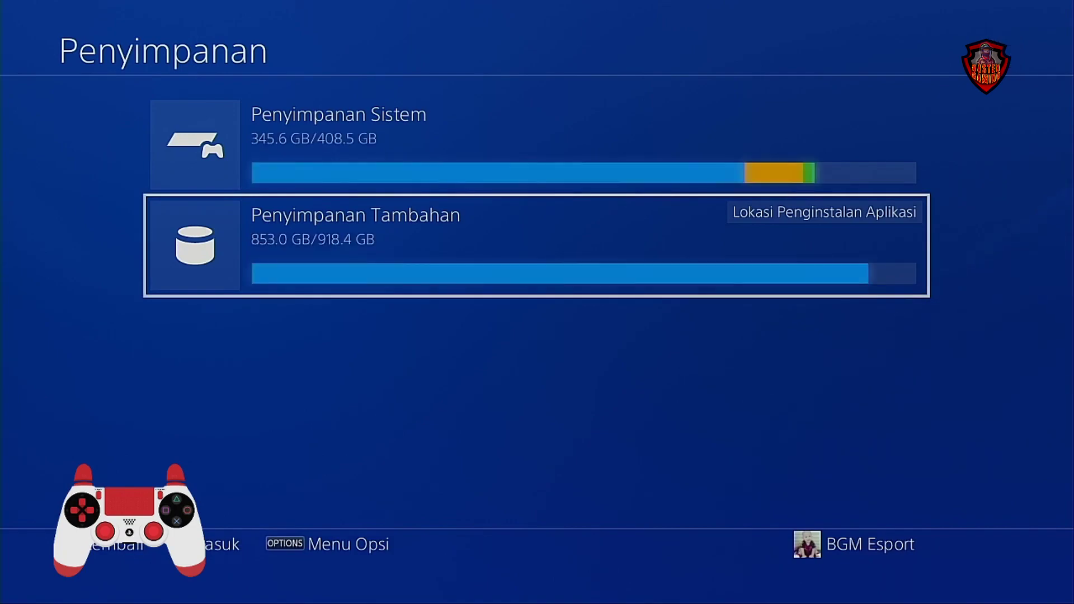
key(Escape)
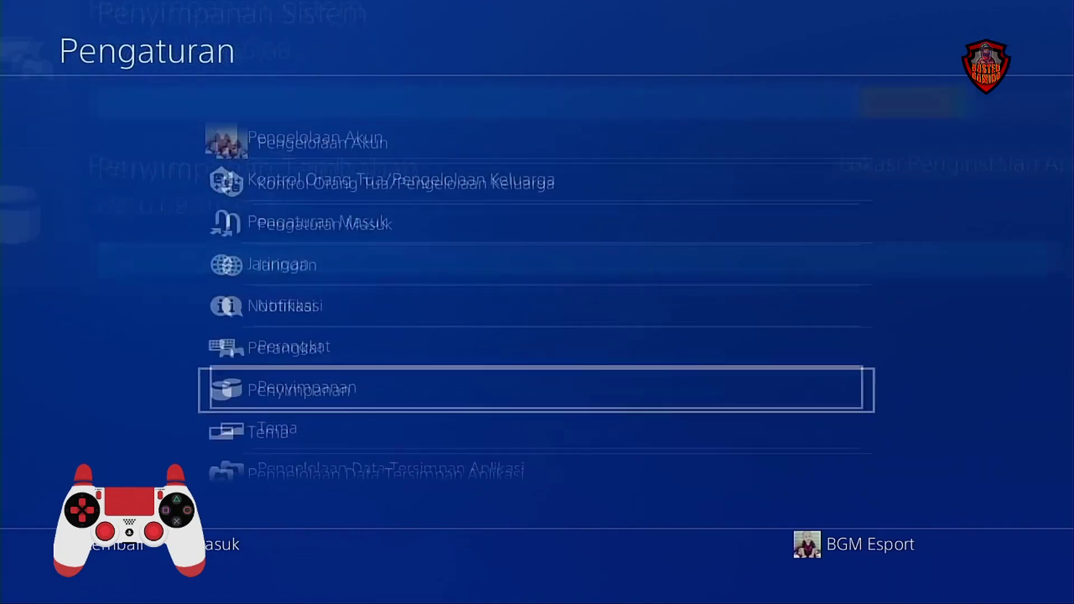
- Leave the settings and open the purchased titles (Dibeli) in the library (Perpustakaan)
key(Escape)
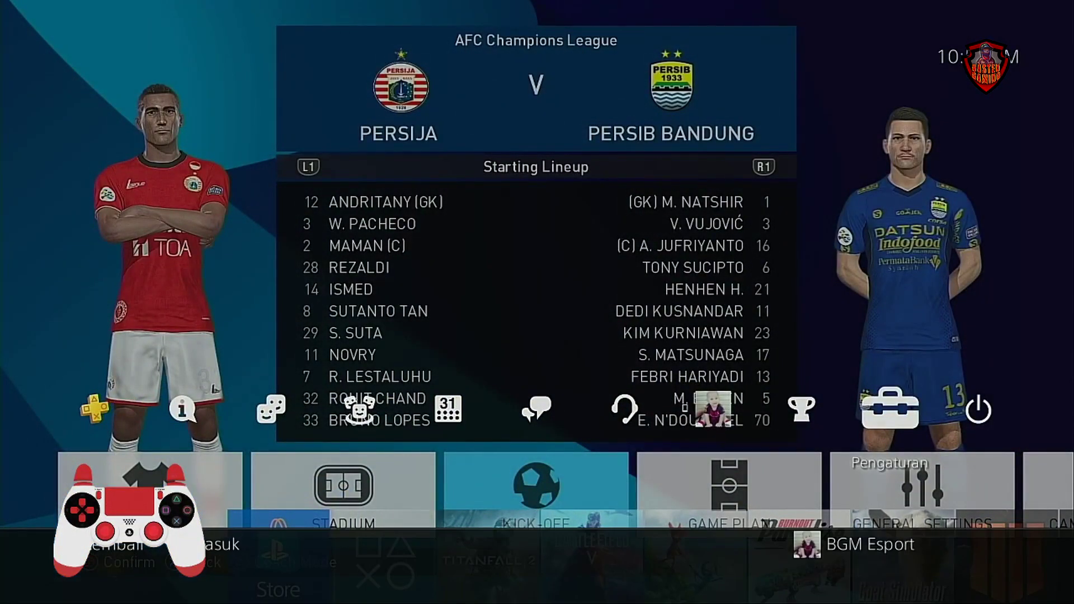
key(Down)
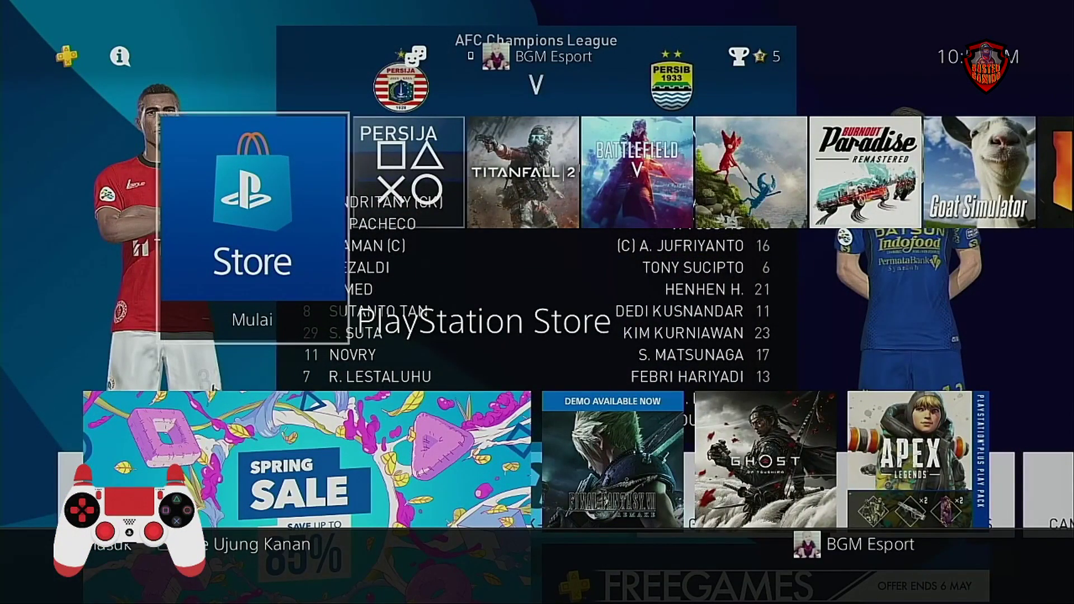
key(Right)
key(Right)
key(Right)
key(Right)
key(Right)
key(Right)
key(Right)
key(Right)
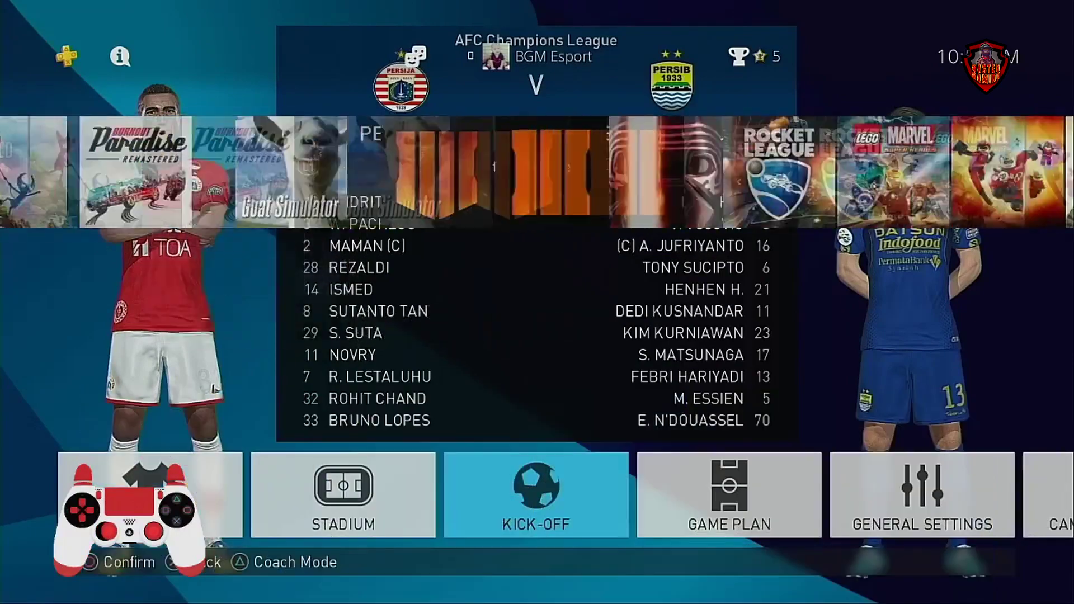
key(Return)
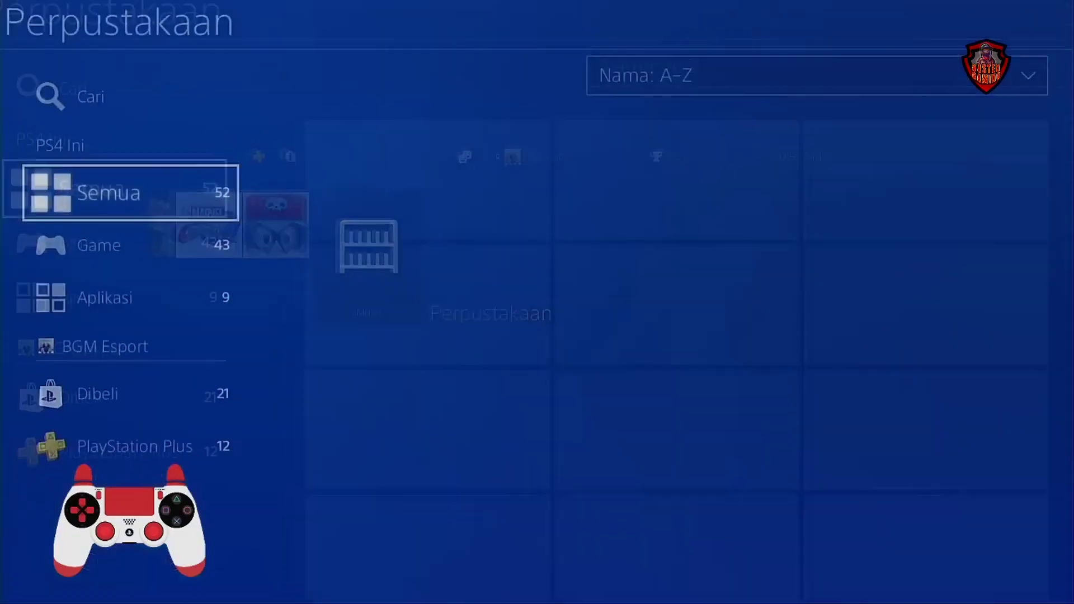
key(Down)
key(Down)
key(Down)
key(Right)
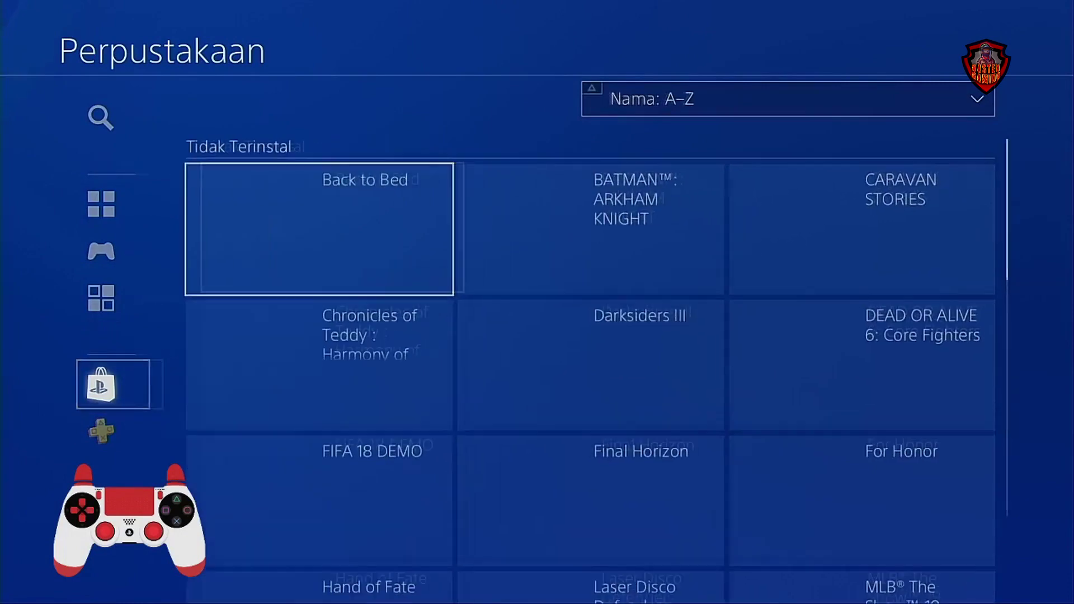
- Look through the purchased titles listed as not installed (Tidak Terinstal) for games available to download
key(Right)
key(Right)
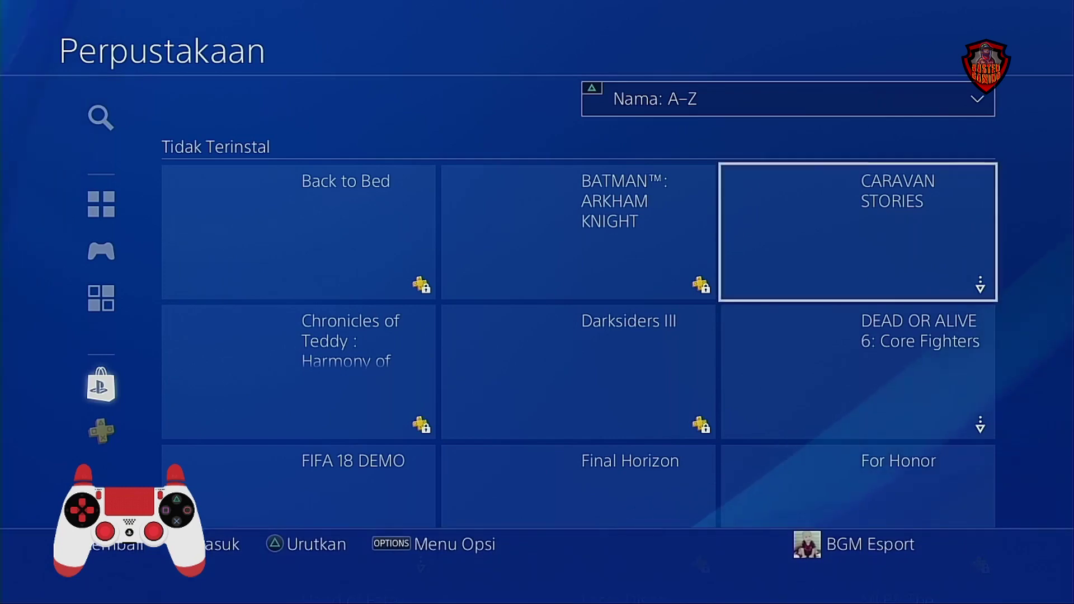
key(Down)
key(Down)
key(Down)
key(Down)
key(Down)
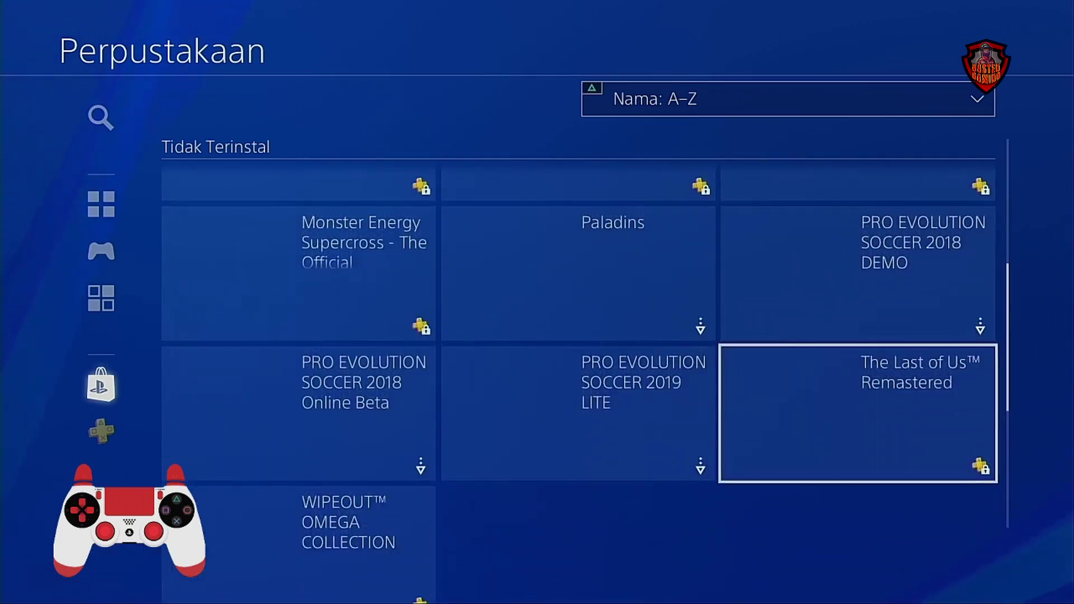
key(Up)
key(Left)
key(Left)
key(Right)
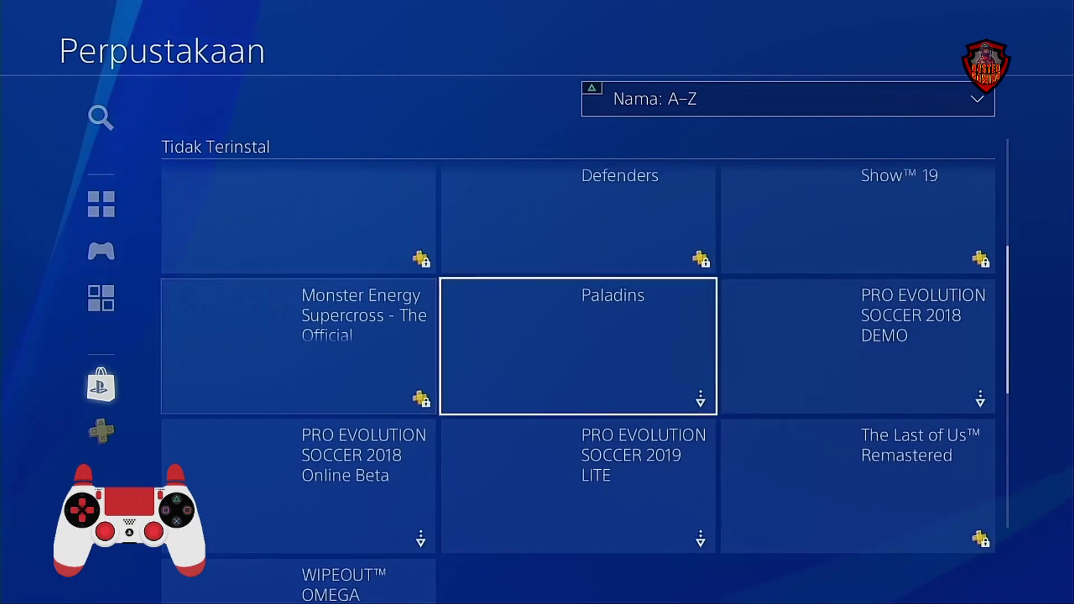
key(Down)
key(Left)
key(Down)
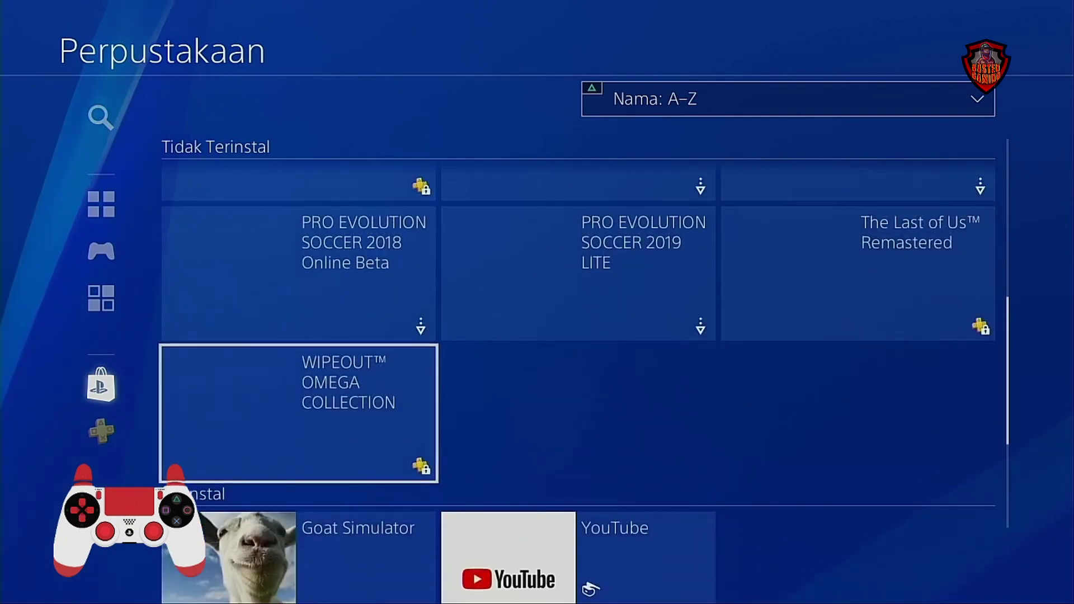
key(Down)
key(Up)
key(Up)
key(Up)
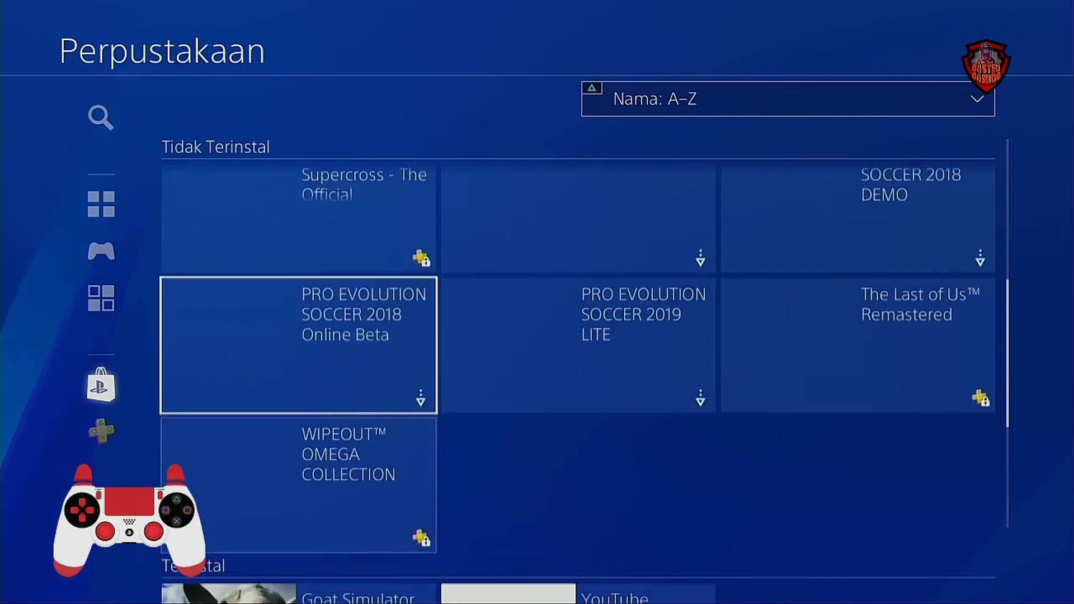
key(Right)
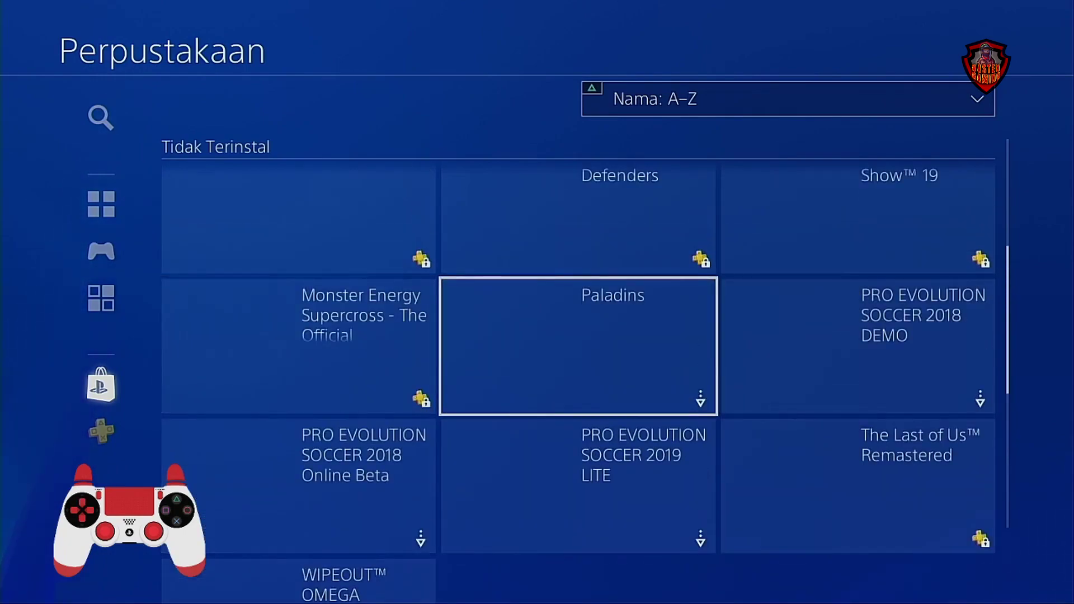
key(Left)
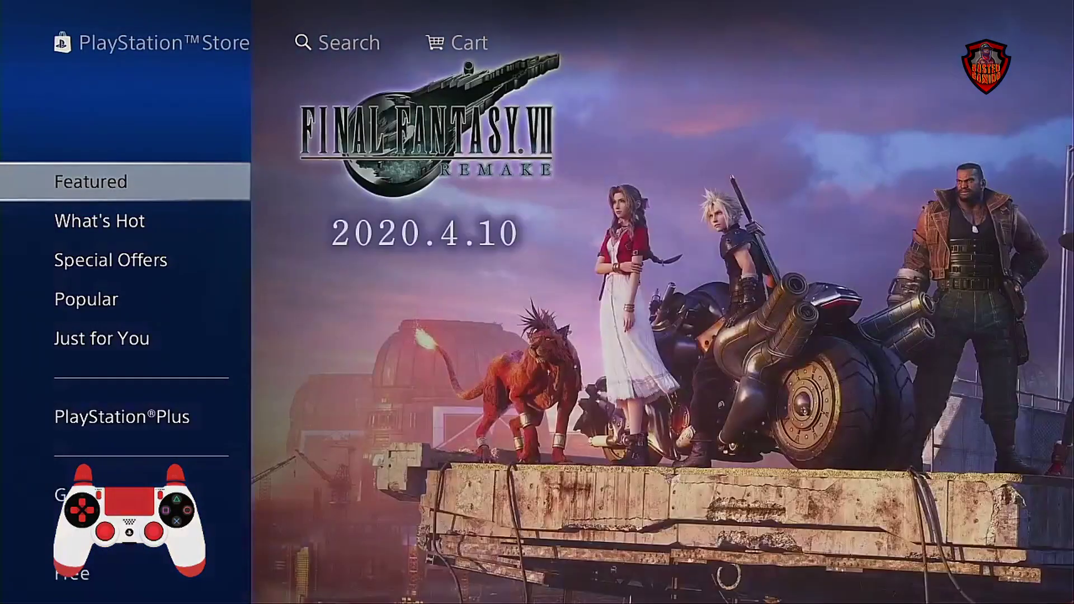
- Open the Free category of the PlayStation Store
key(Down)
key(Down)
key(Down)
key(Down)
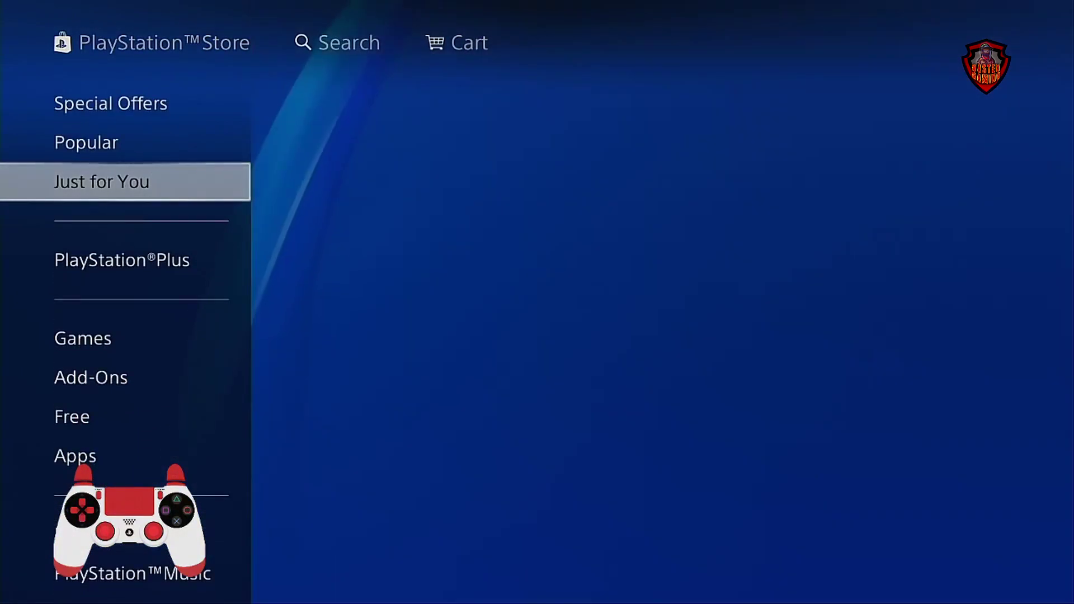
key(Down)
key(Down)
key(Down)
key(Down)
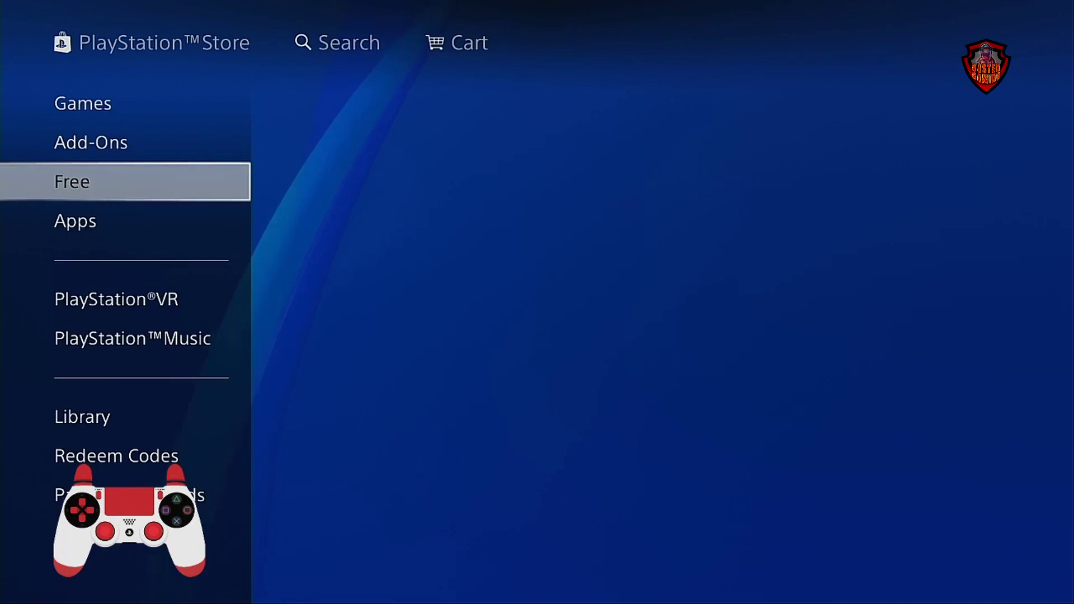
key(Right)
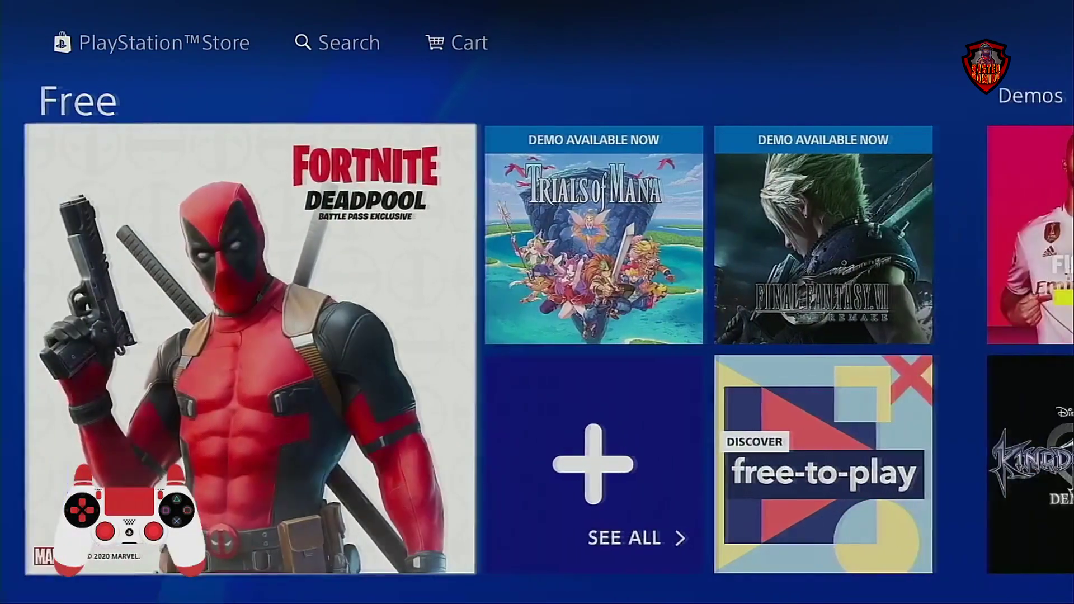
- Show the full Free-to-Play list and download Paraiso Island: The Island Sim (English)
key(Right)
key(Down)
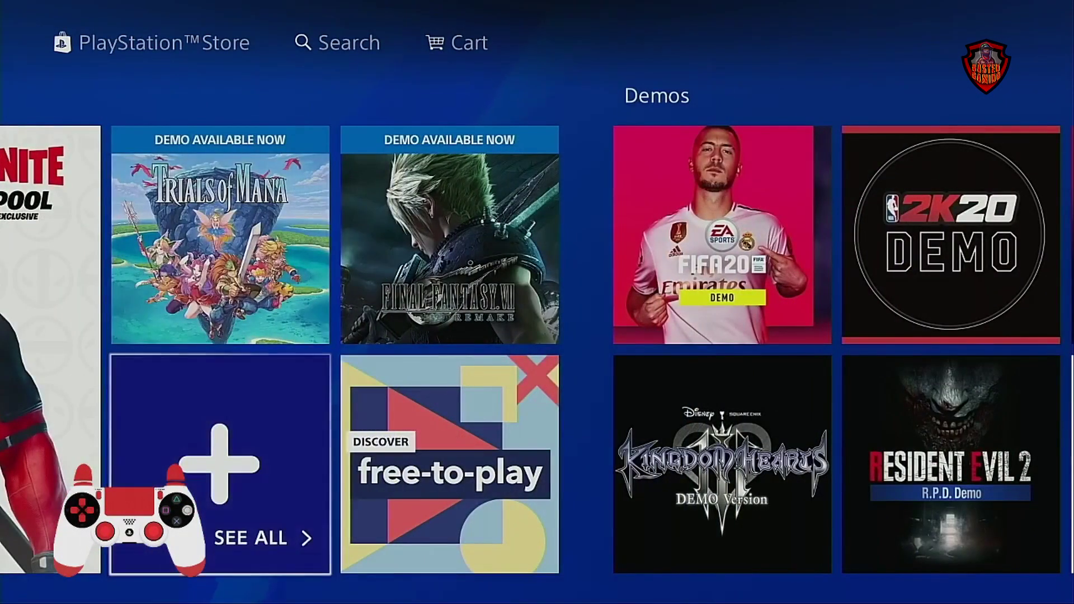
key(Return)
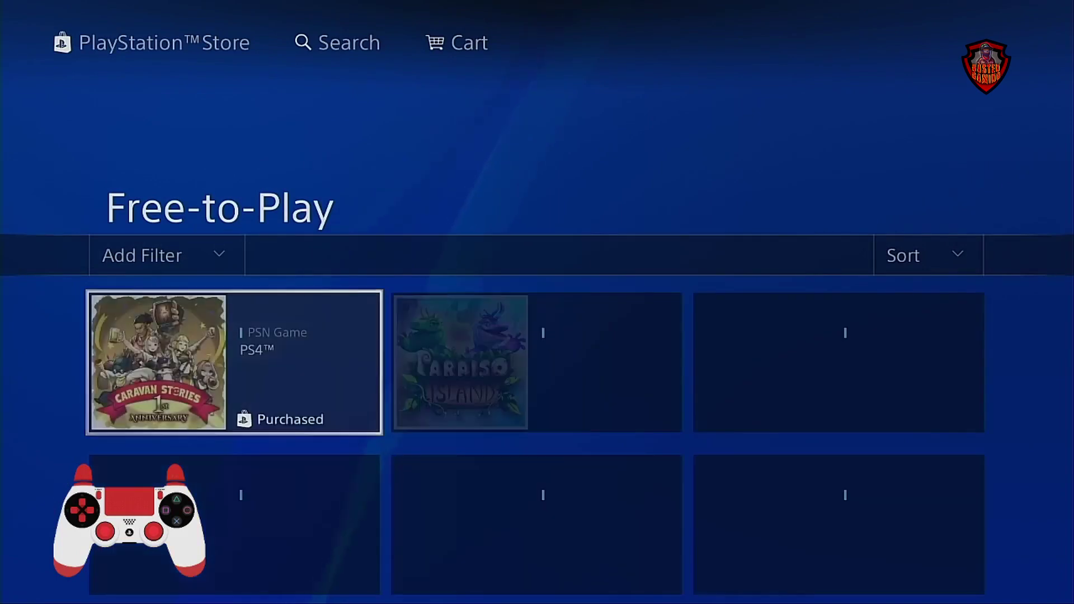
key(Right)
key(Right)
key(Left)
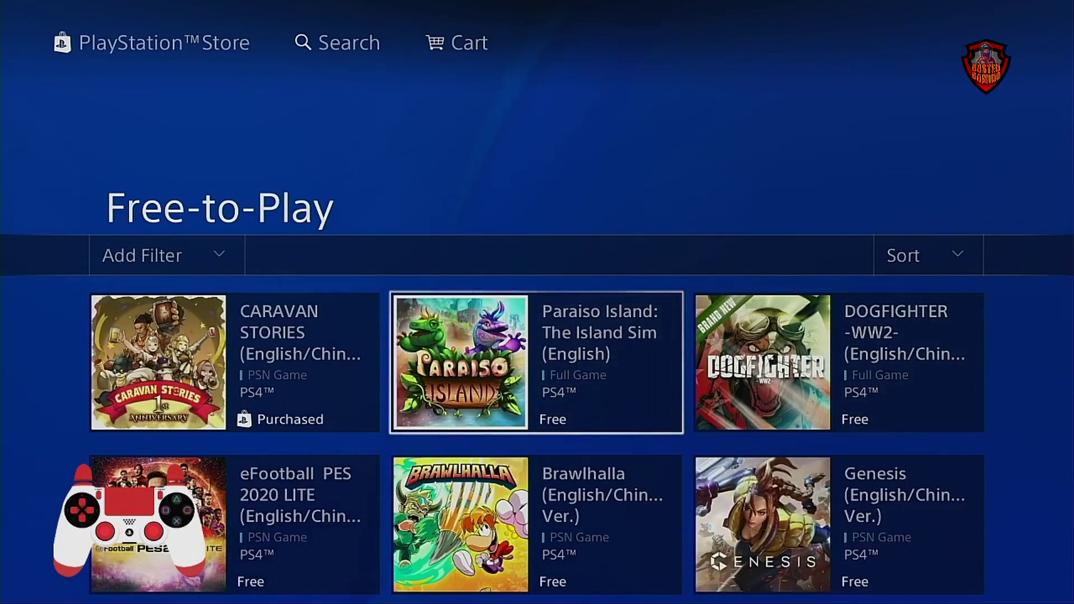
key(Return)
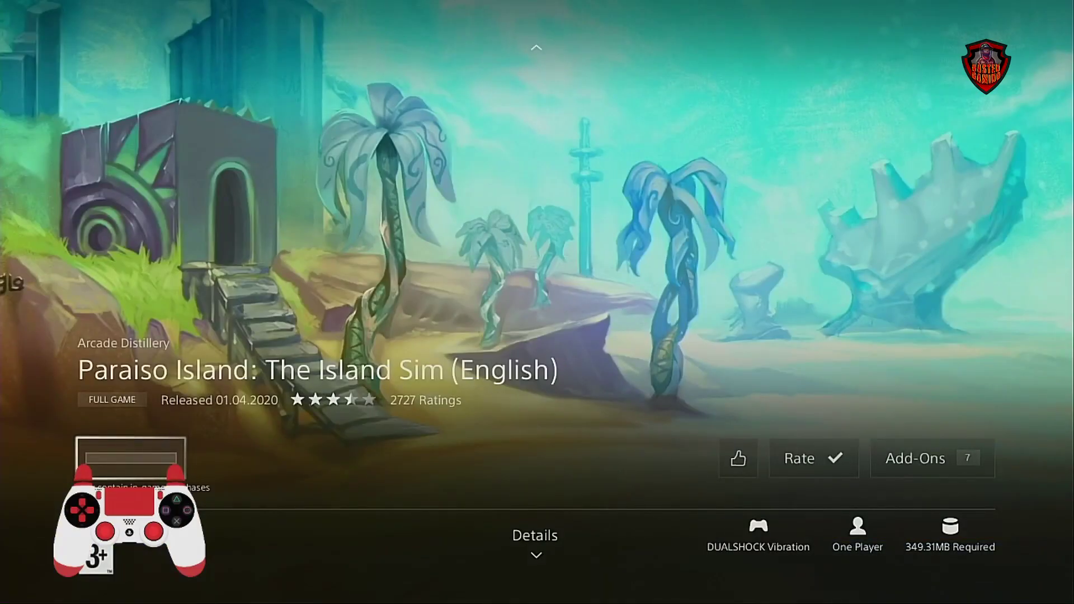
- Leave the store and open the download list (Unduhan) from the notifications (Notifikasi)
key(Escape)
key(Escape)
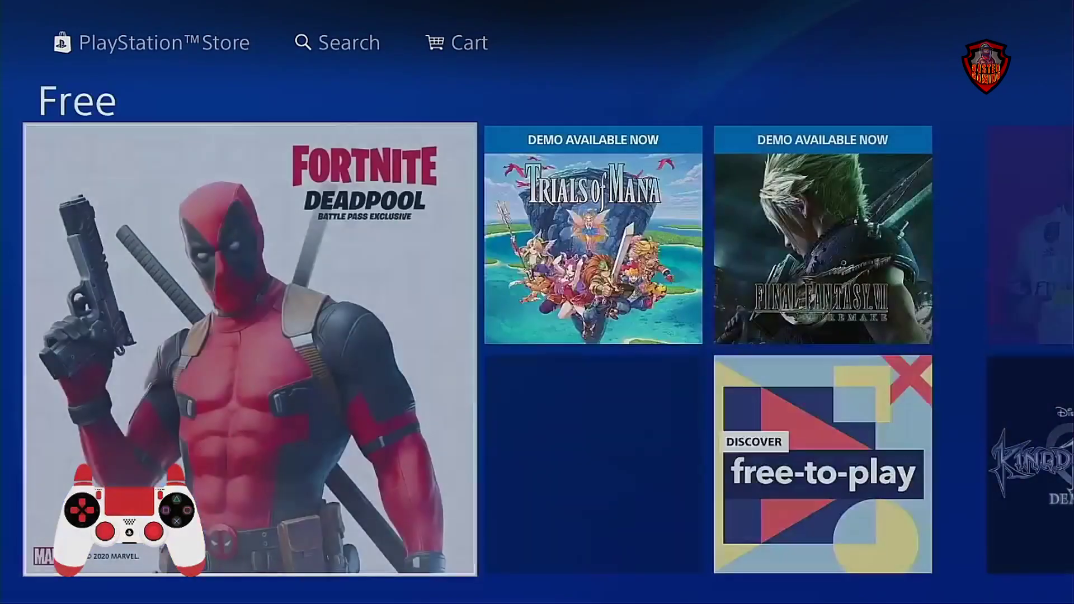
key(Escape)
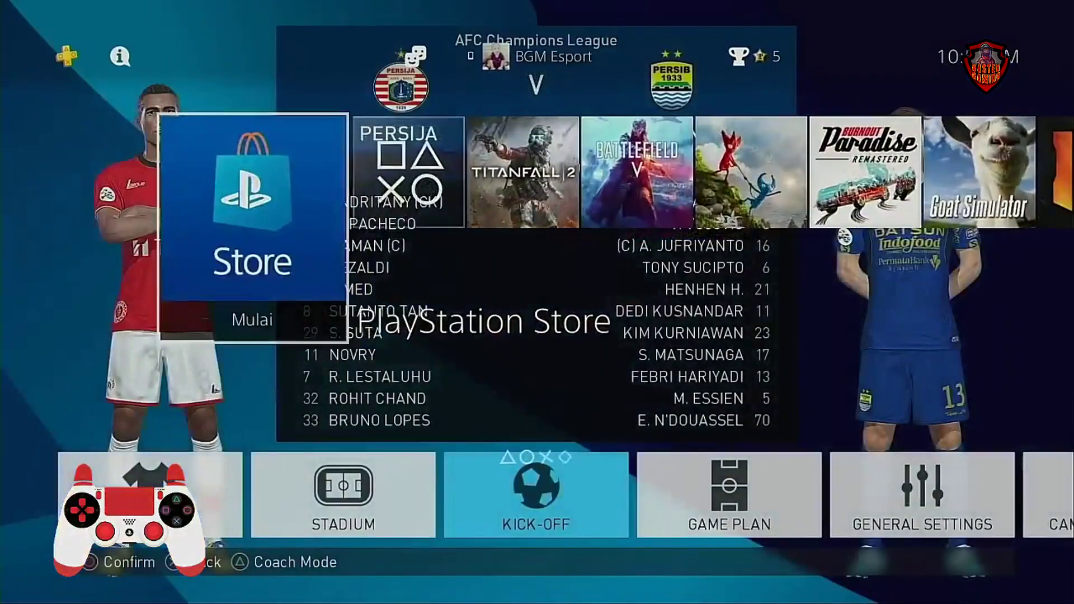
key(Left)
key(Left)
key(Left)
key(Left)
key(Left)
key(Left)
key(Left)
key(Left)
key(Left)
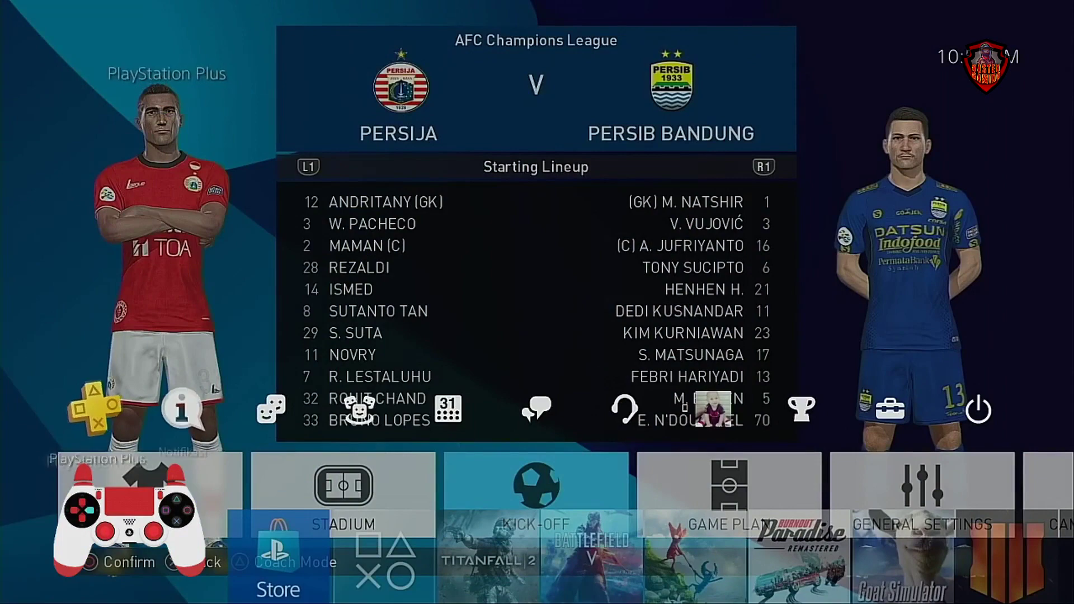
key(Right)
key(Return)
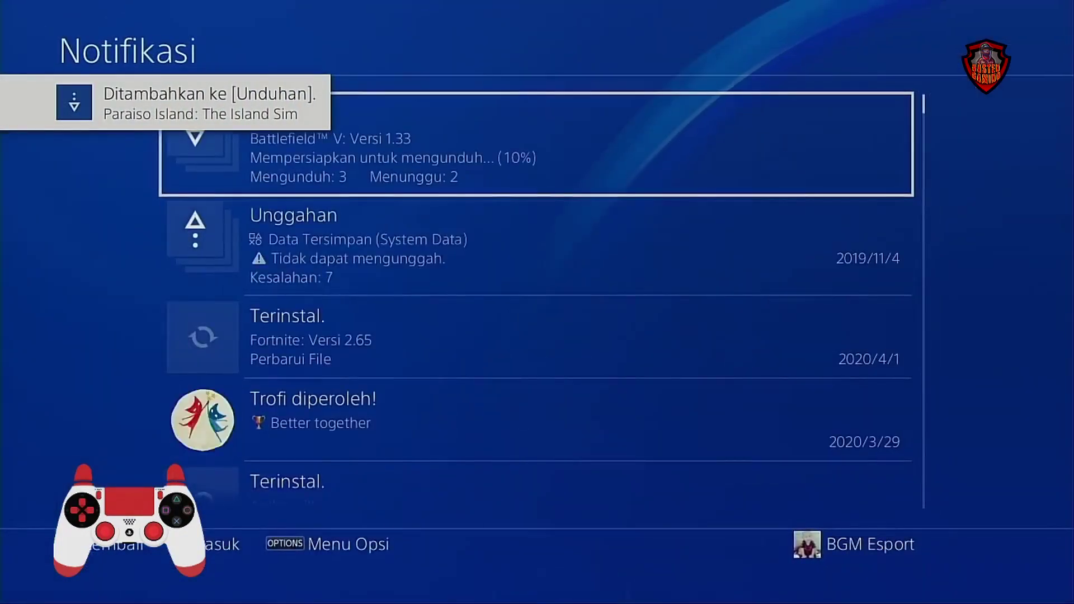
key(Return)
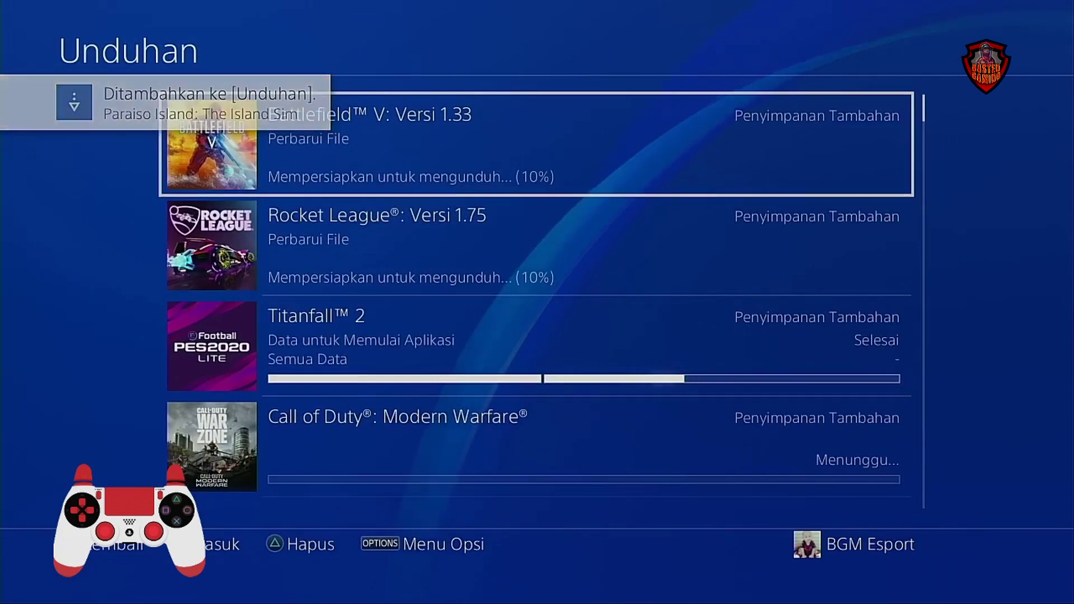
- Pause the Titanfall 2 download in the download list
key(Down)
key(Down)
key(Menu)
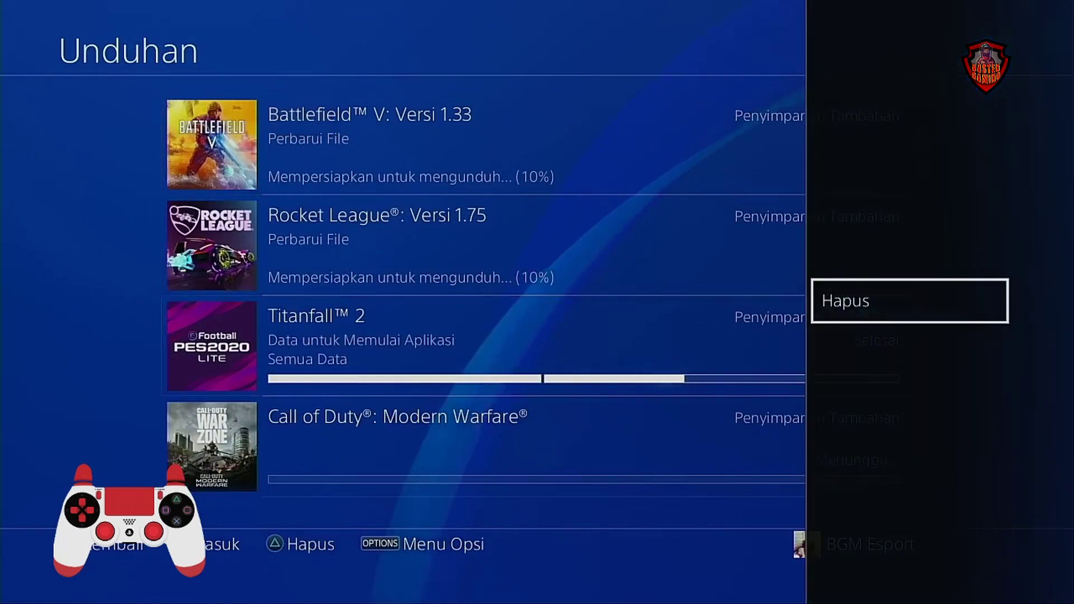
key(Escape)
key(Return)
key(Down)
key(Return)
- Pause the Rocket League: Versi 1.75 update download
key(Up)
key(Up)
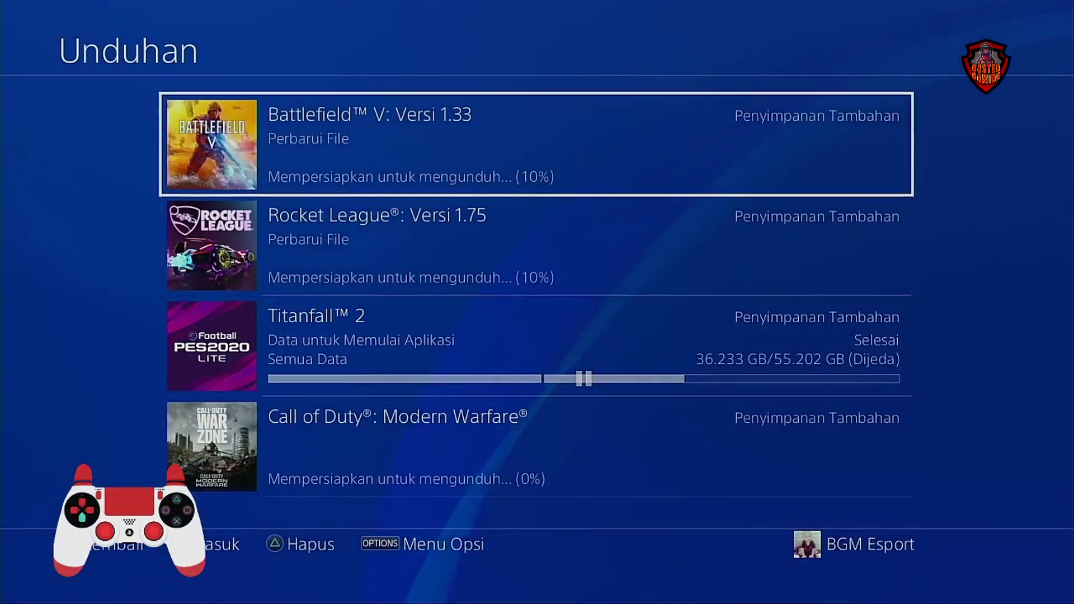
key(Down)
key(Return)
key(Return)
- Pause the downloads of Call of Duty: Modern Warfare and Paraiso Island: The Island Sim
key(Down)
key(Down)
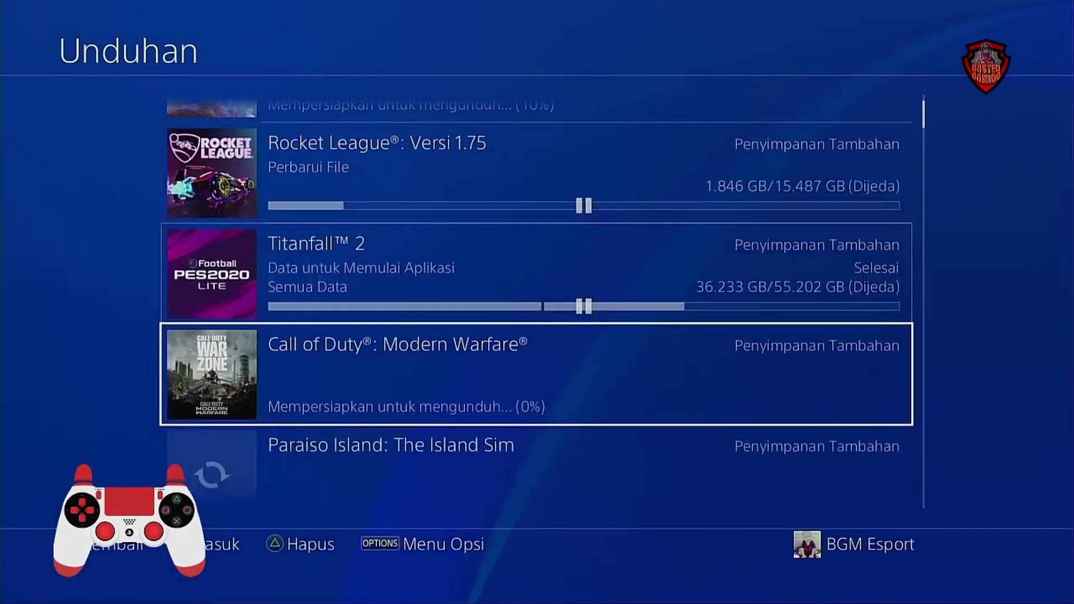
key(Down)
key(Up)
key(Return)
key(Return)
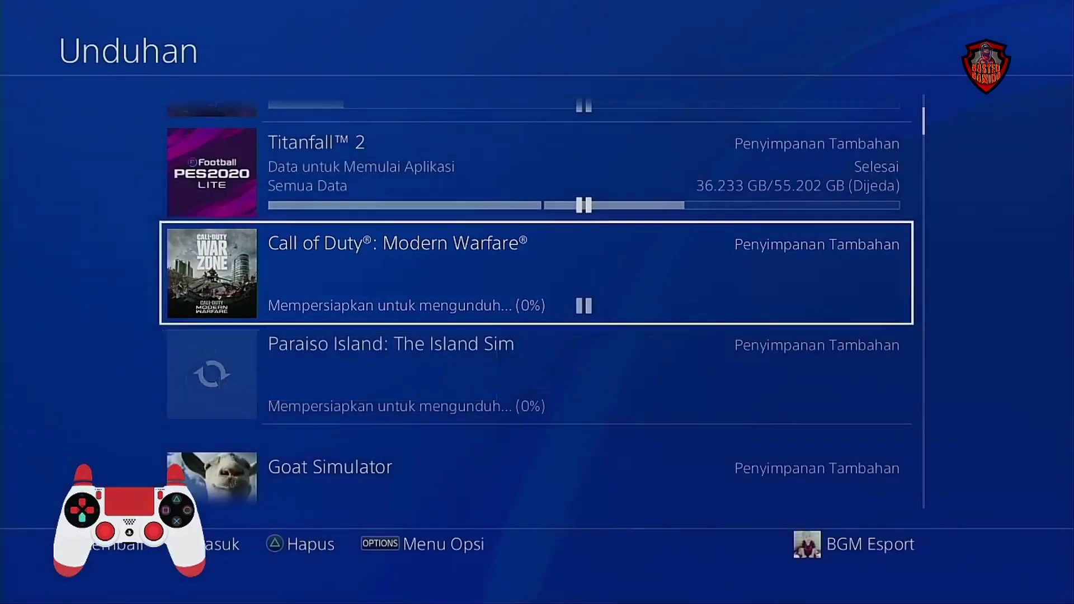
key(Down)
key(Return)
key(Return)
- Pause the Battlefield V: Versi 1.33 update download with Jeda
key(Down)
key(Down)
key(Down)
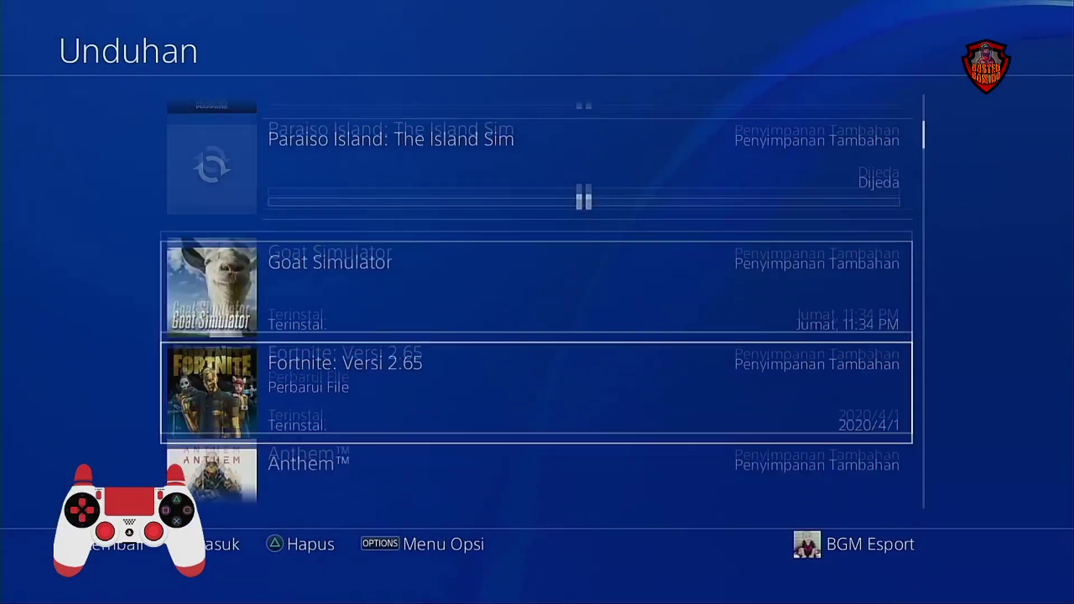
key(Up)
key(Up)
key(Up)
key(Up)
key(Up)
key(Up)
key(Up)
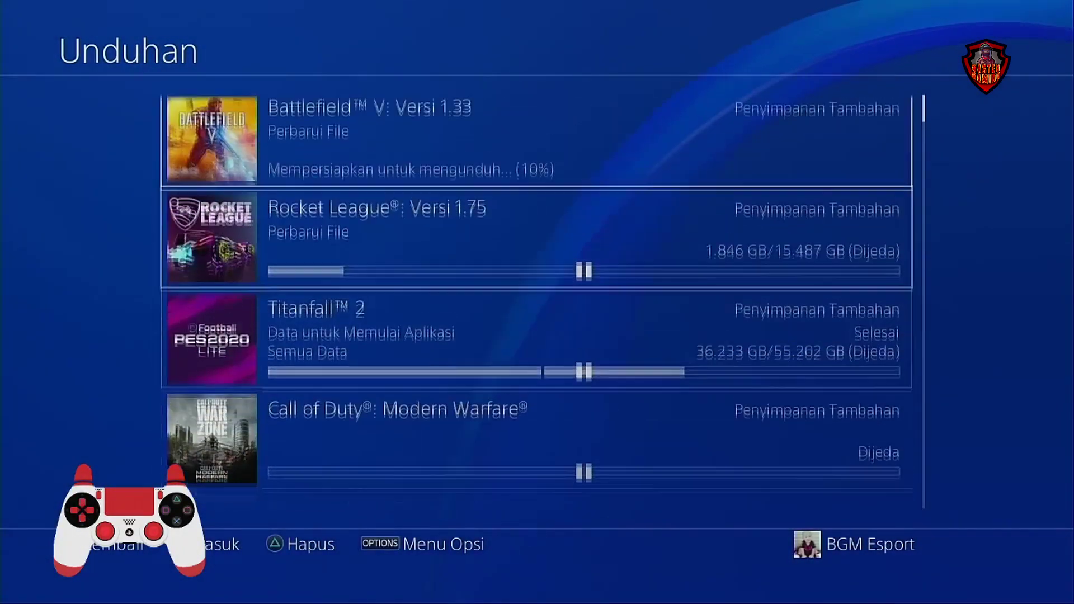
key(Return)
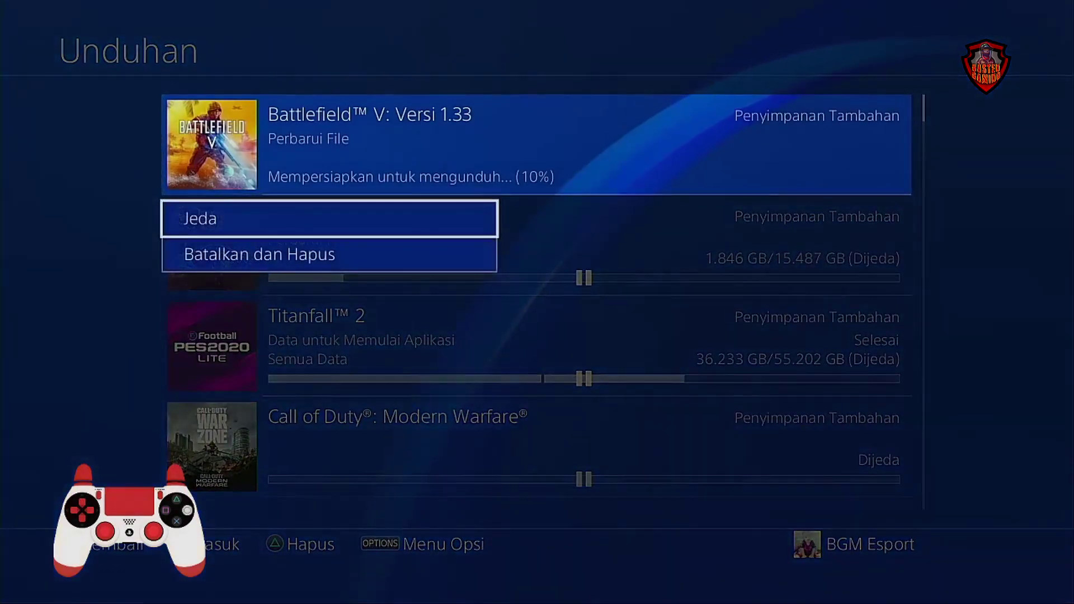
key(Return)
- Resume only the Paraiso Island: The Island Sim download
key(Down)
key(Down)
key(Down)
key(Down)
key(Down)
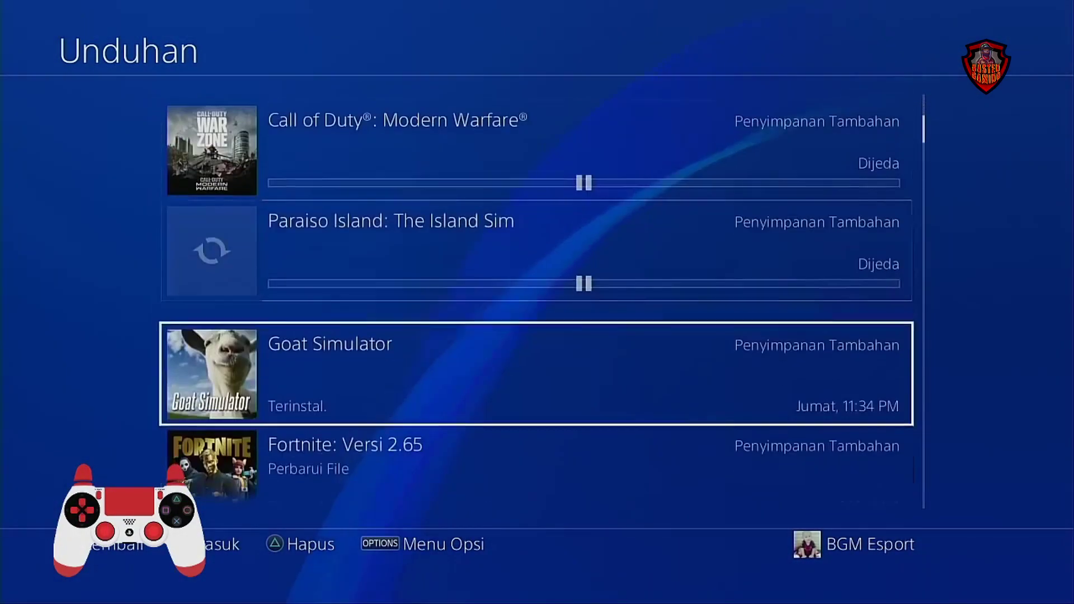
key(Up)
key(Return)
key(Return)
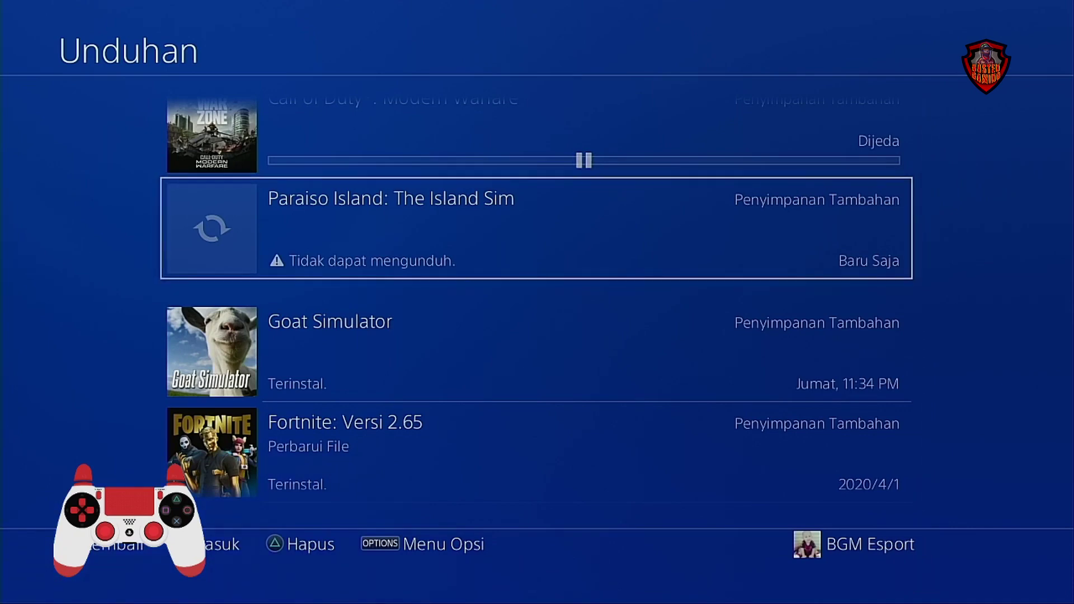
- Retry the failed Paraiso Island: The Island Sim download with Lanjutkan
key(Return)
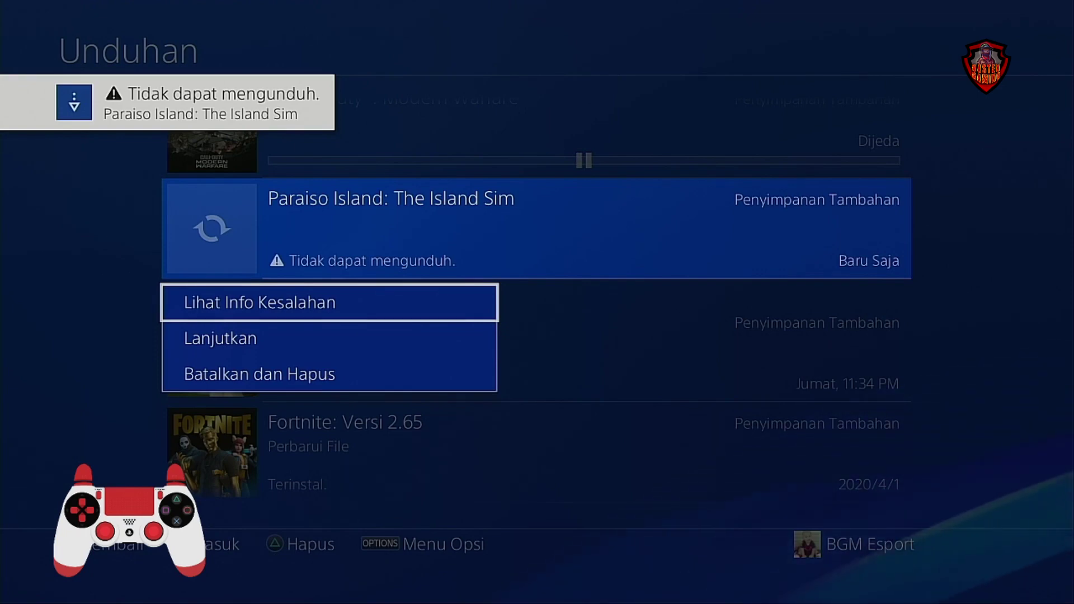
key(Down)
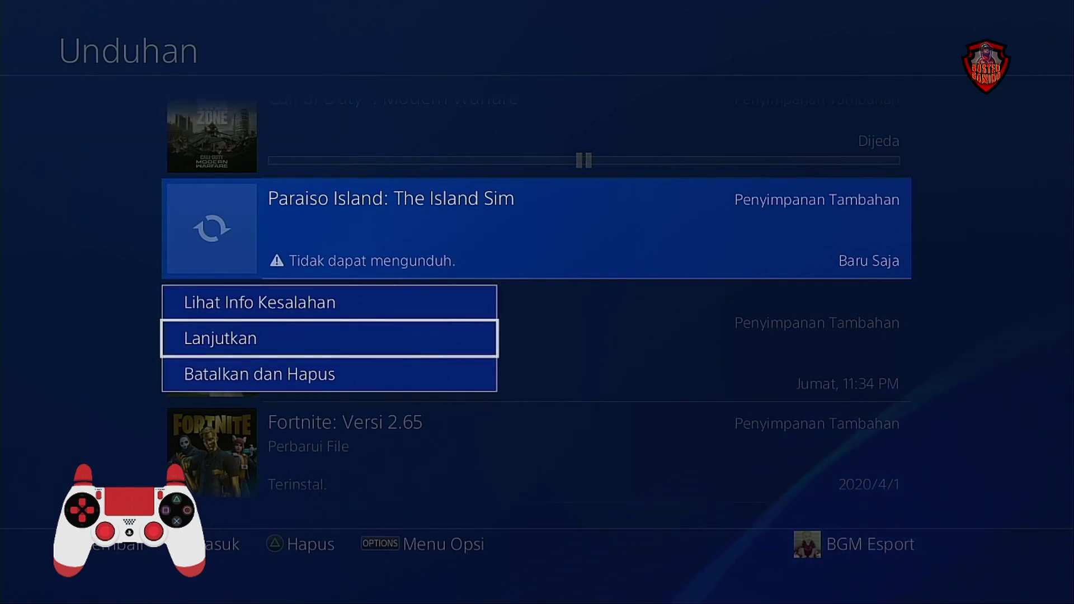
key(Return)
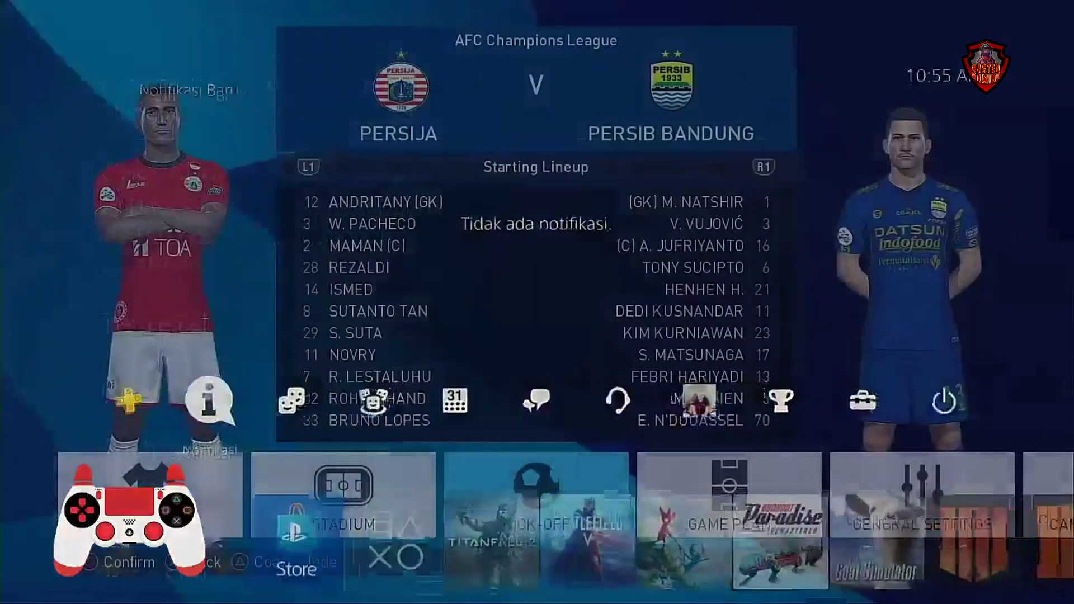
- Open the Penyimpanan Tambahan storage details in the PS4 settings
key(Right)
key(Right)
key(Right)
key(Right)
key(Right)
key(Left)
key(Return)
key(Down)
key(Down)
key(Down)
key(Down)
key(Down)
key(Down)
key(Return)
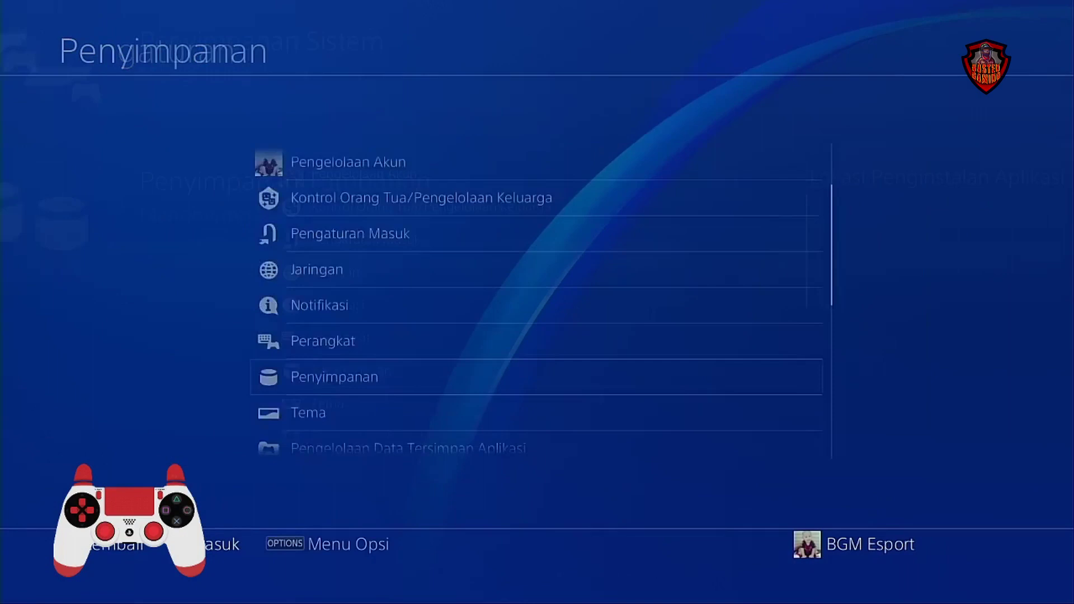
key(Down)
key(Return)
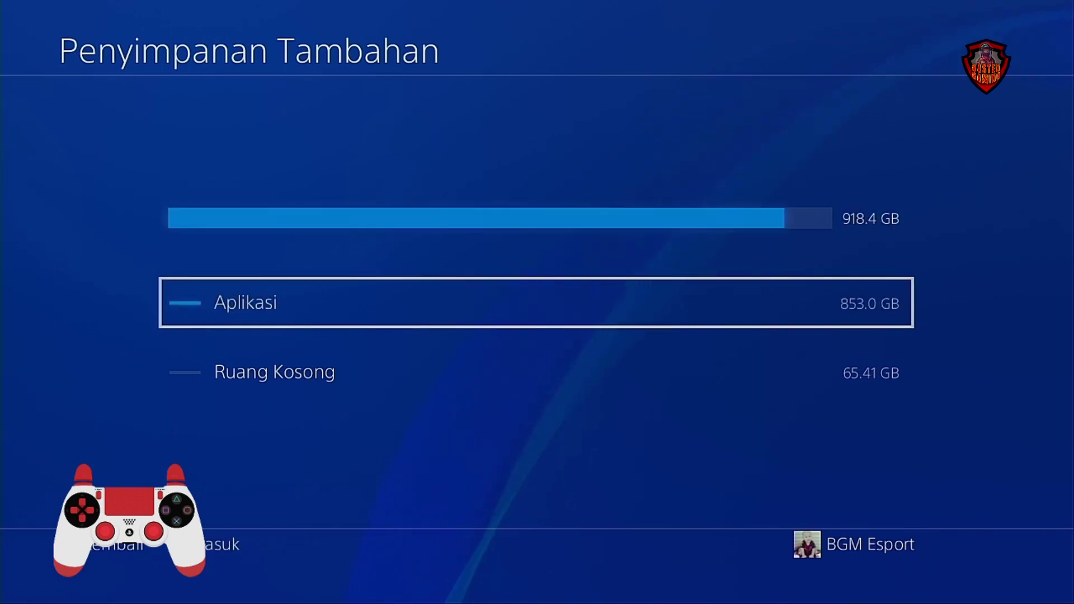
- Delete the Battlefield V application from the extended storage and confirm the removal
key(Return)
key(Down)
key(Down)
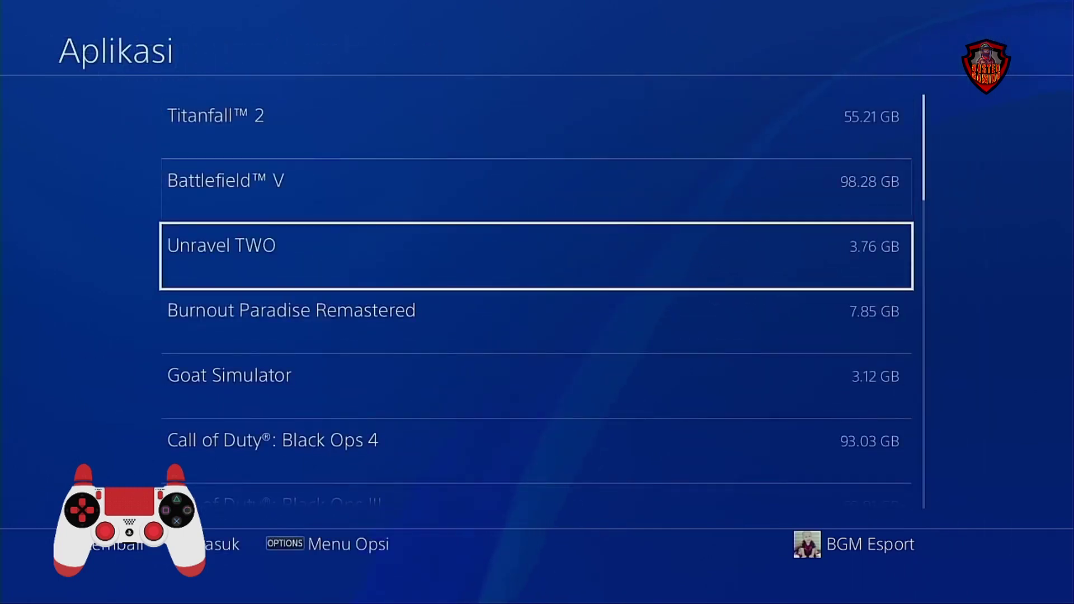
key(Up)
key(Menu)
key(Down)
key(Return)
key(Return)
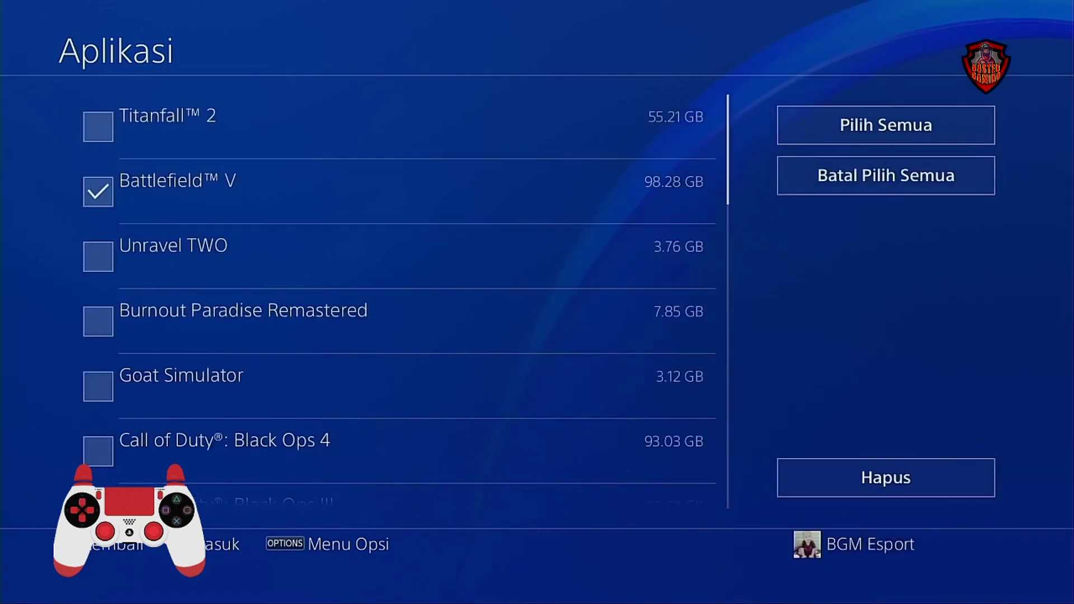
key(Up)
key(Down)
key(Return)
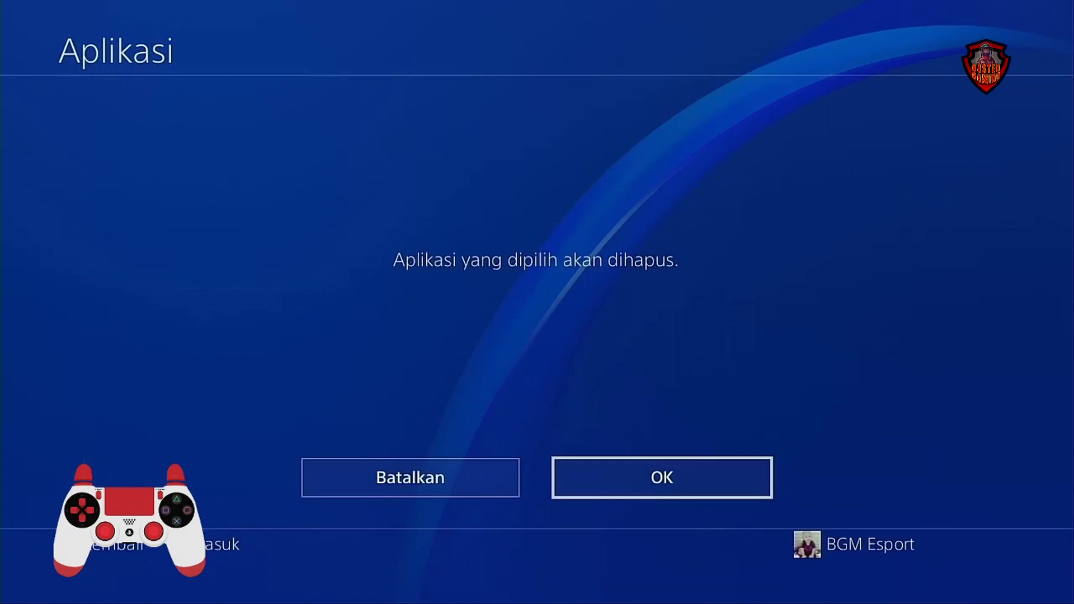
key(Return)
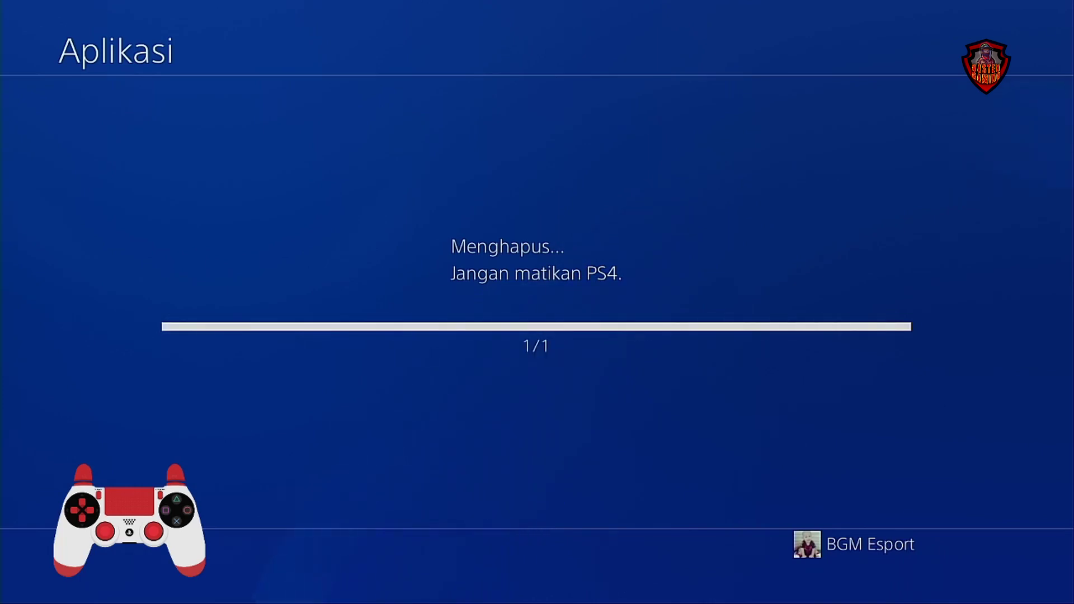
- Leave the storage settings and reopen the Unduhan list from the notifications
key(Escape)
key(Escape)
key(Escape)
key(Escape)
key(Down)
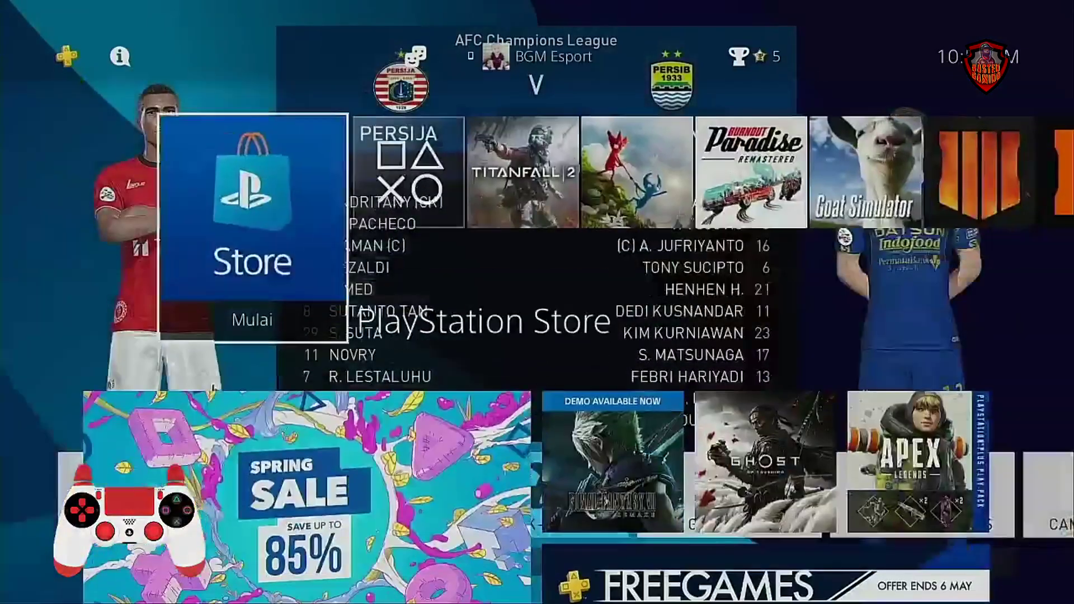
key(Up)
key(Left)
key(Left)
key(Left)
key(Left)
key(Left)
key(Left)
key(Left)
key(Left)
key(Left)
key(Right)
key(Return)
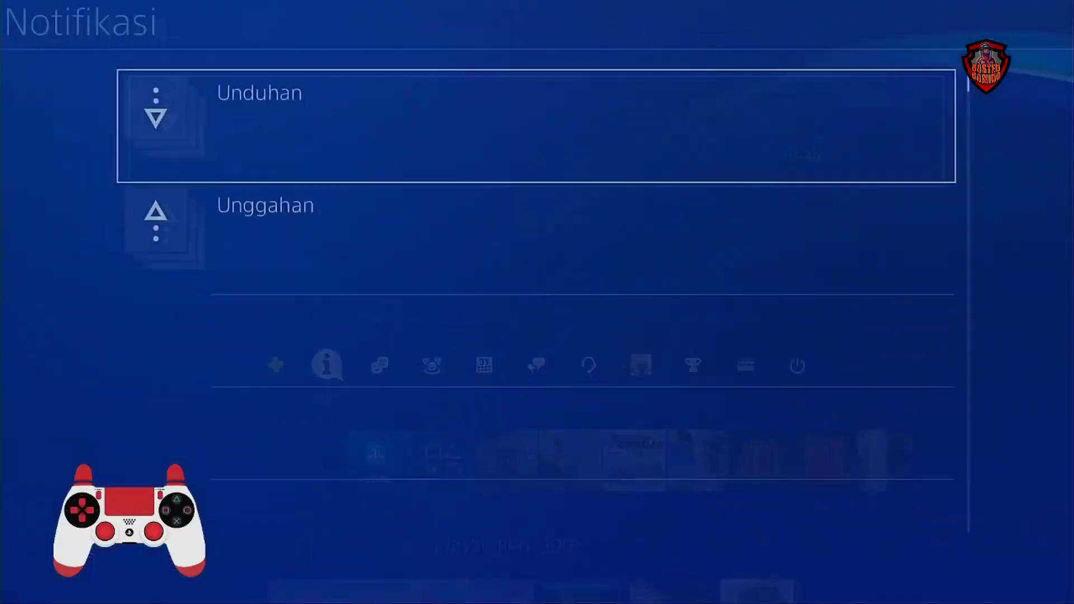
key(Return)
- Select Paraiso Island: The Island Sim in the download list and resume its failed download with Lanjutkan
key(Down)
key(Down)
key(Down)
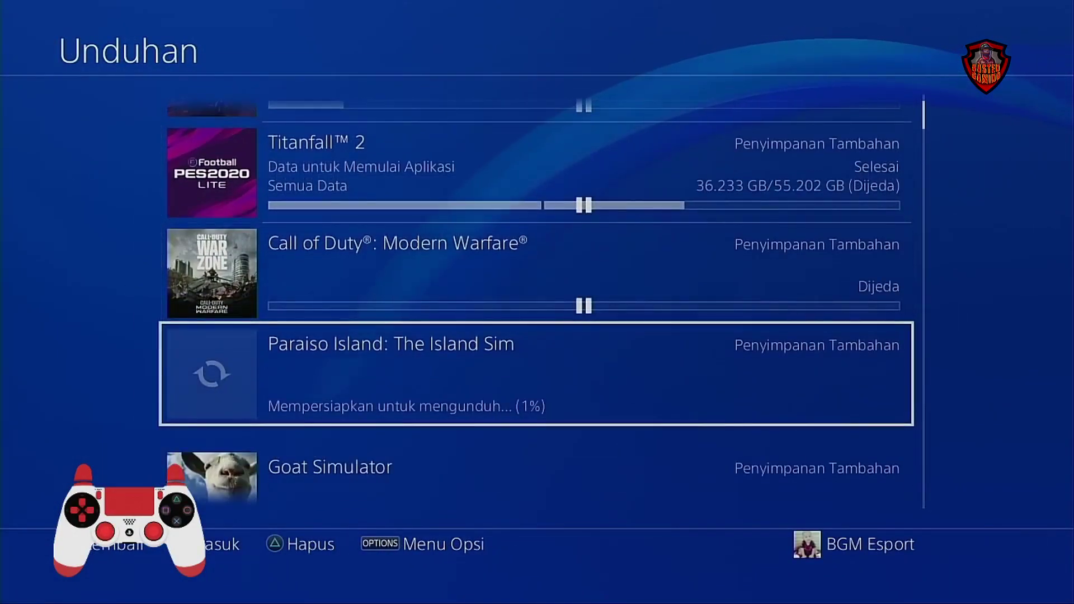
key(Return)
key(Return)
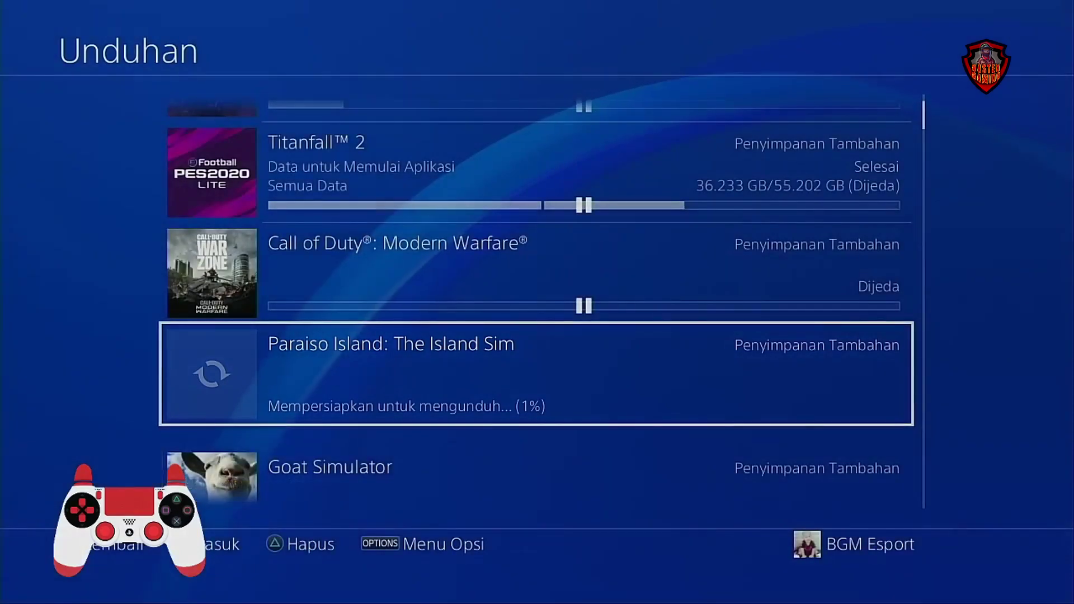
key(Return)
key(Escape)
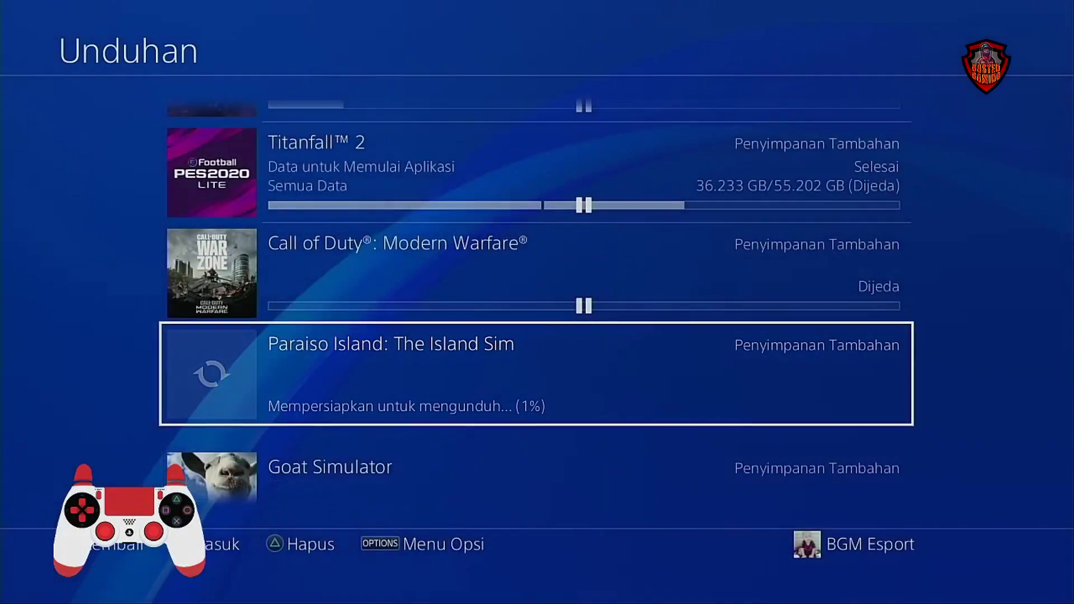
key(Return)
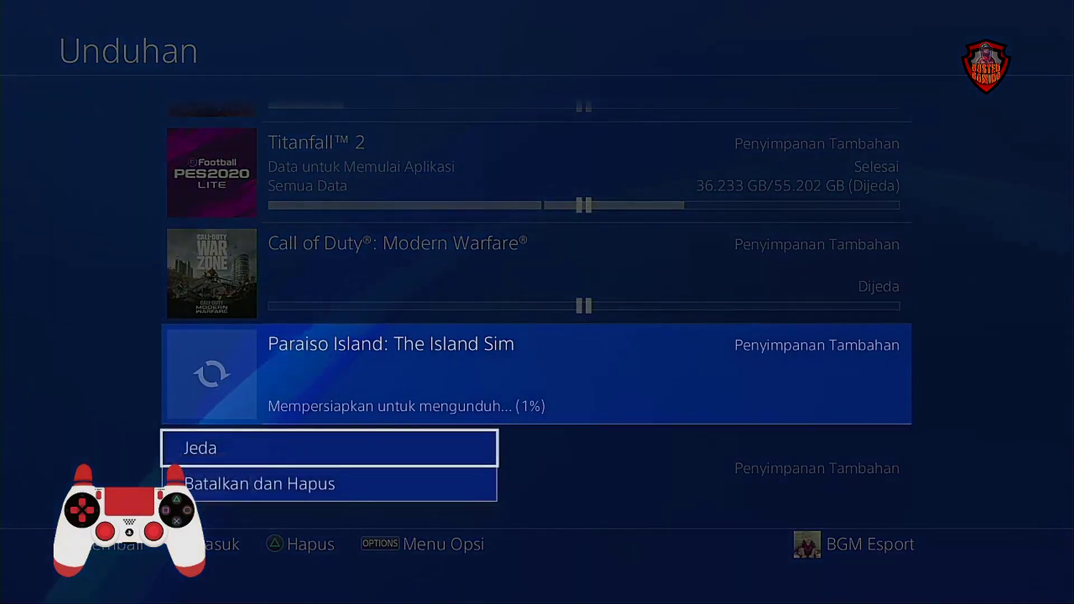
key(Escape)
key(Return)
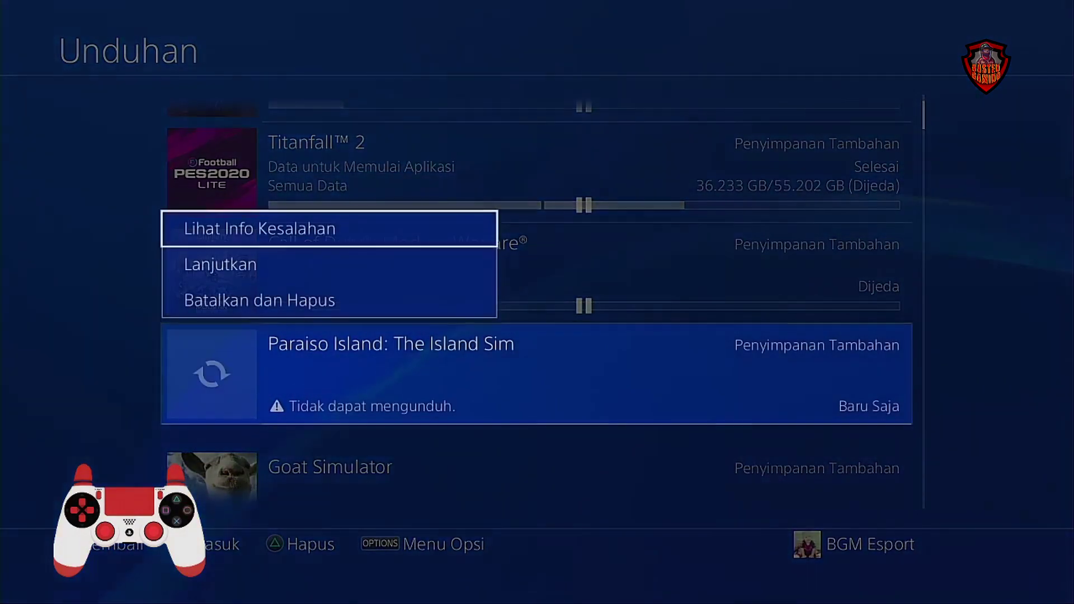
key(Down)
key(Return)
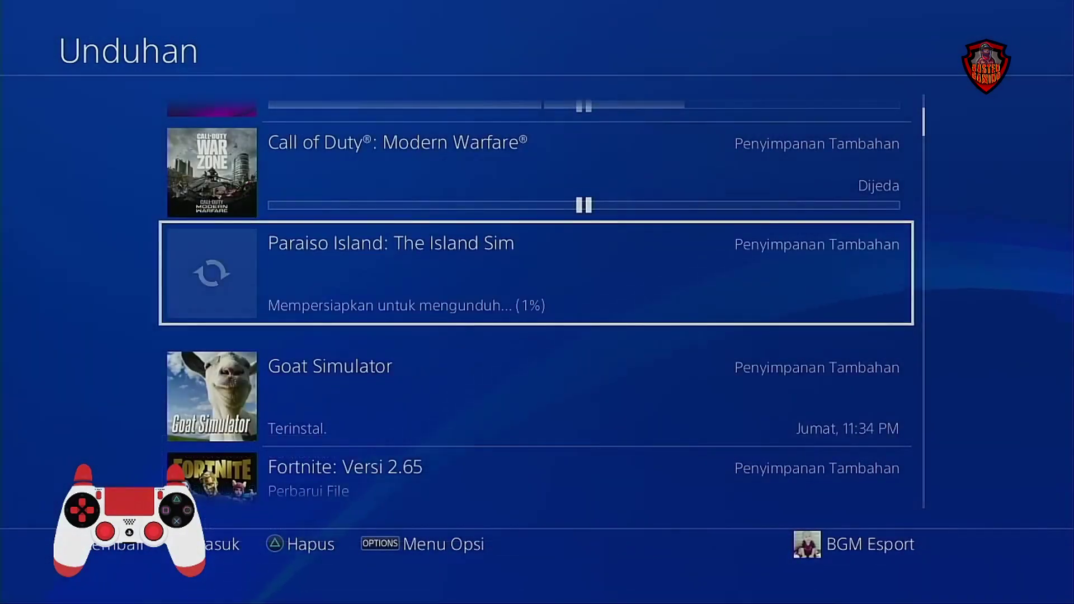
- Pause the Paraiso Island: The Island Sim download again with Jeda
key(Up)
key(Up)
key(Up)
key(Down)
key(Down)
key(Down)
key(Down)
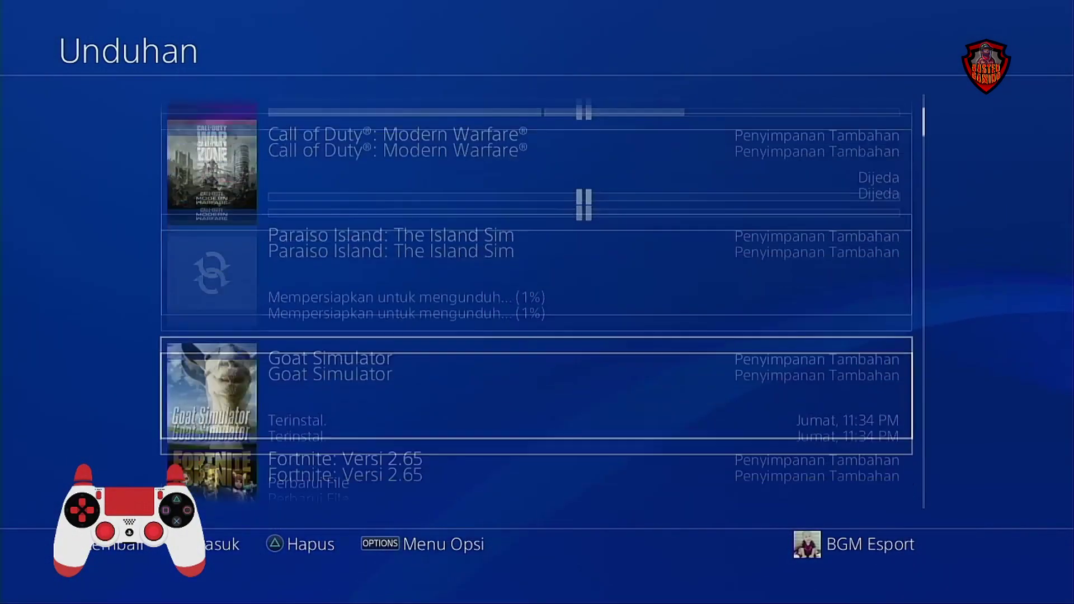
key(Up)
key(Return)
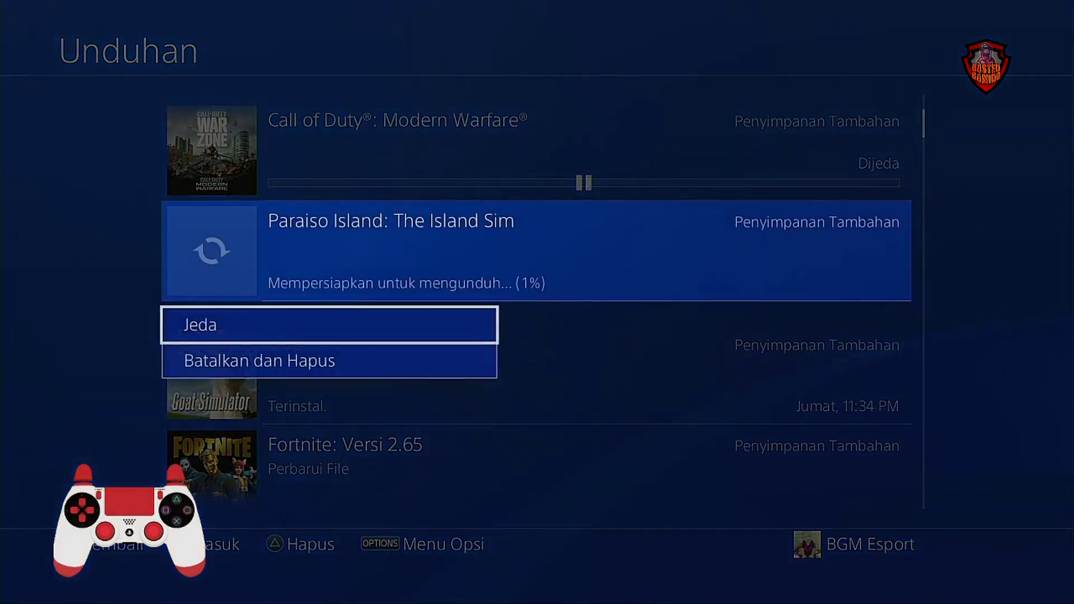
key(Return)
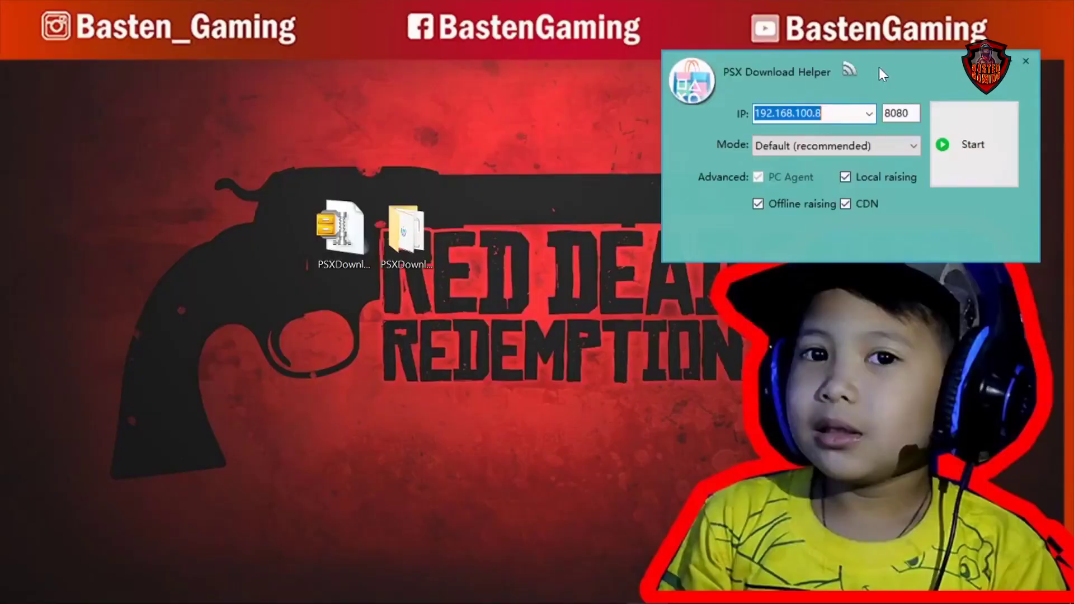
- Switch to PSX Download Helper on the PC and start its proxy on 192.168.100.8, port 8080, in Default mode
drag(878, 67, 407, 338)
mouse_move(491, 598)
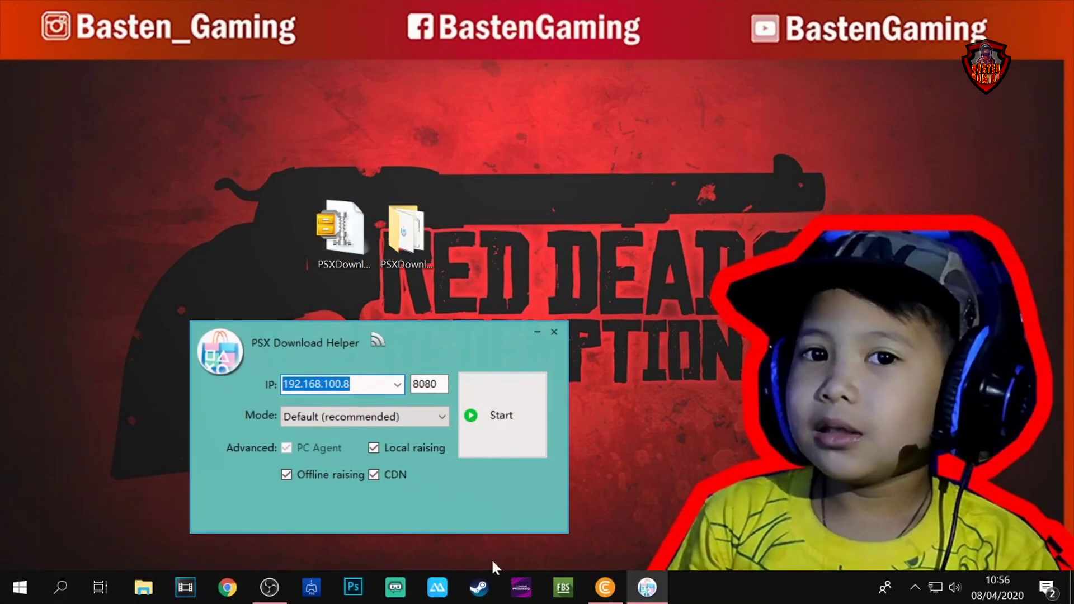
click(502, 418)
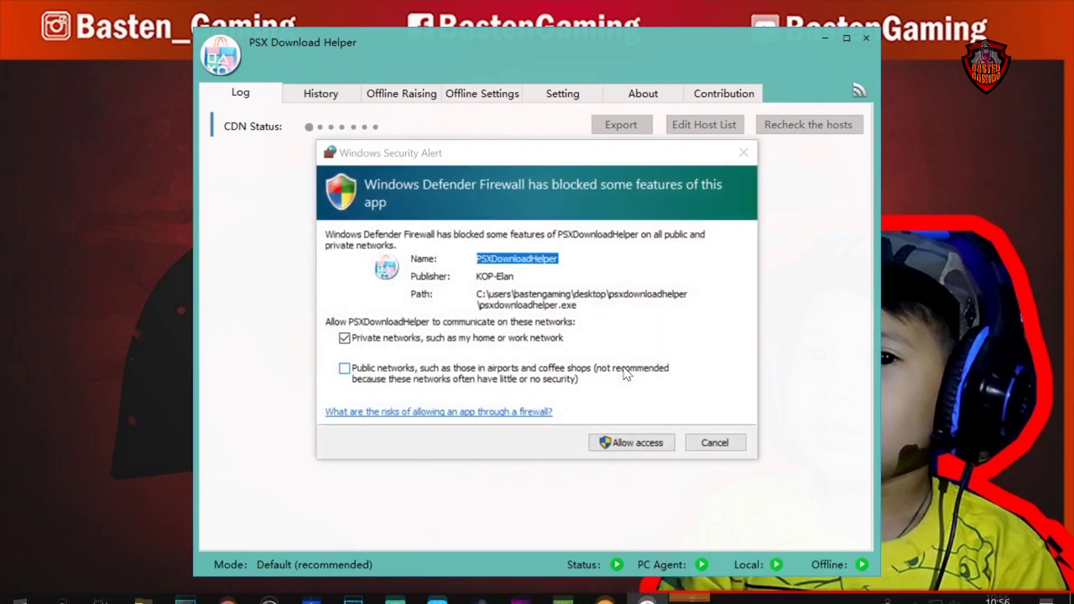
- Allow PSXDownloadHelper through the Windows Defender Firewall on private networks and move its window aside
click(641, 443)
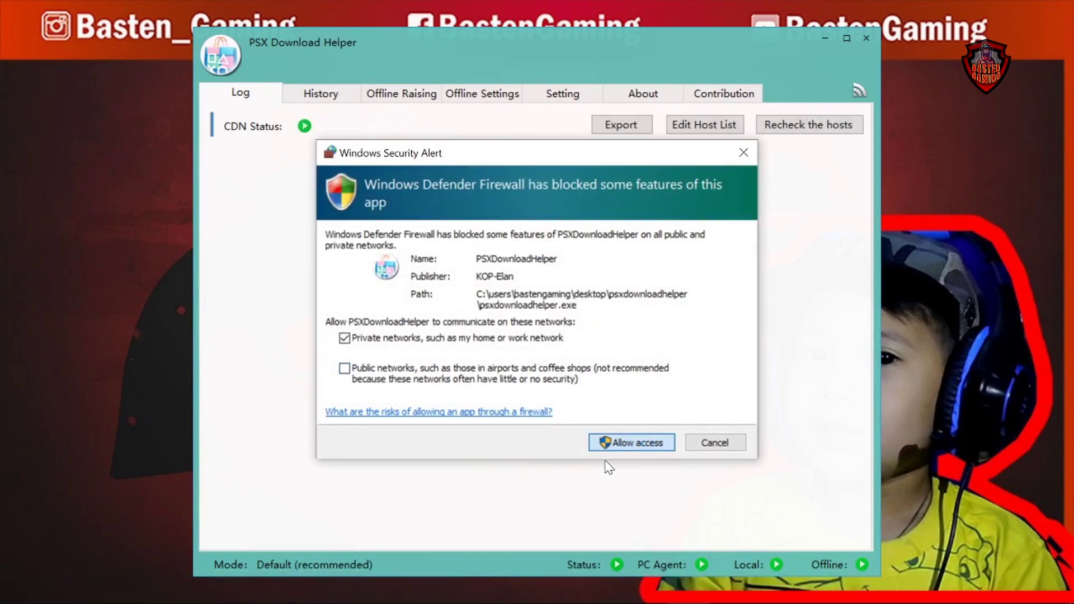
click(607, 442)
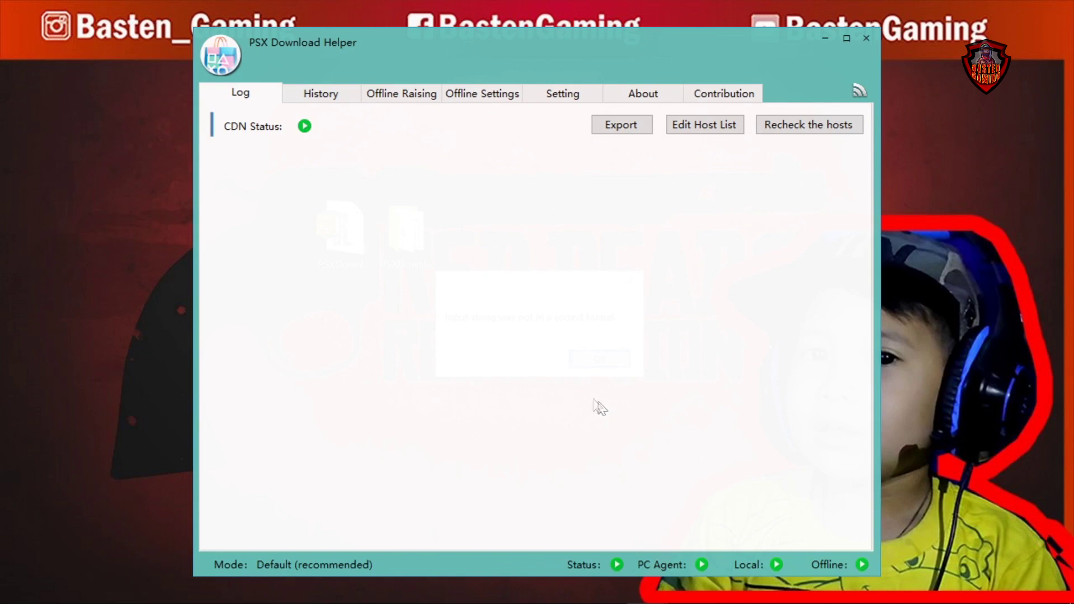
drag(536, 36, 372, 33)
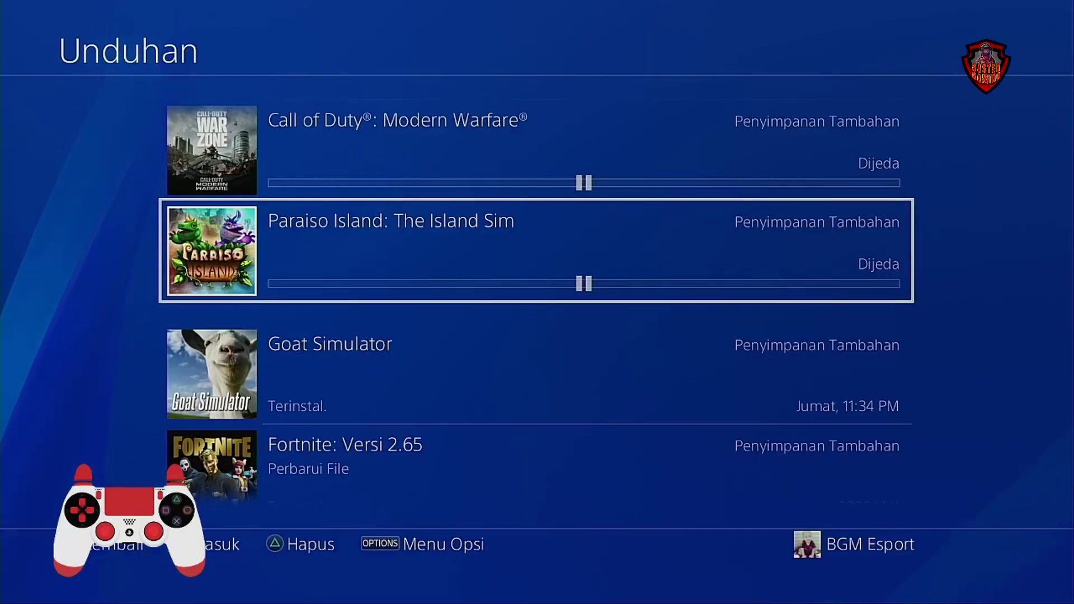
- Switch back to the PS4 and resume the paused Paraiso Island: The Island Sim download with Lanjutkan
key(Down)
key(Up)
key(Return)
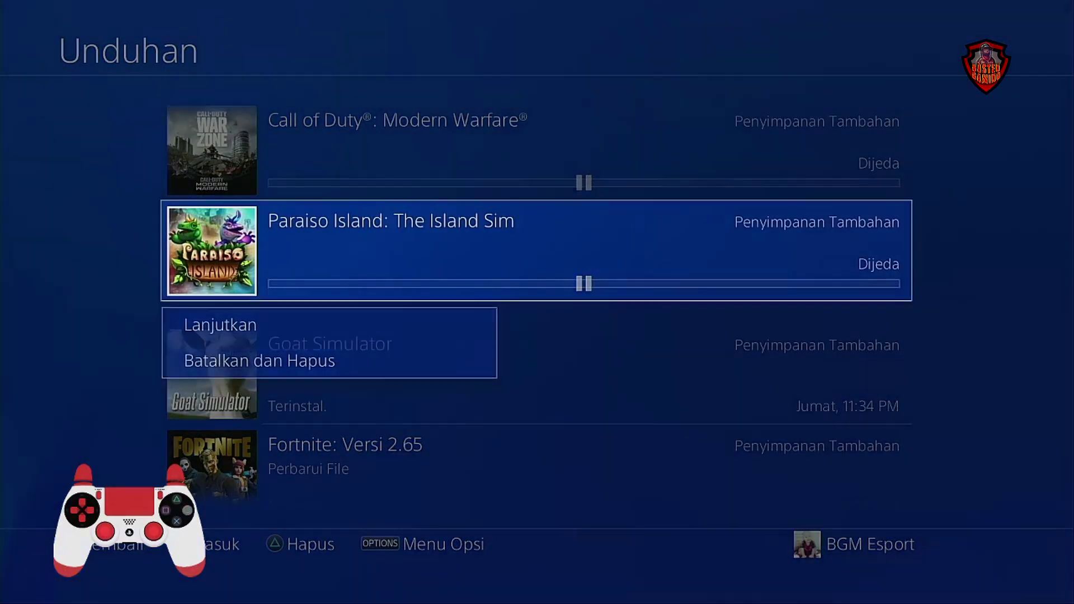
key(Return)
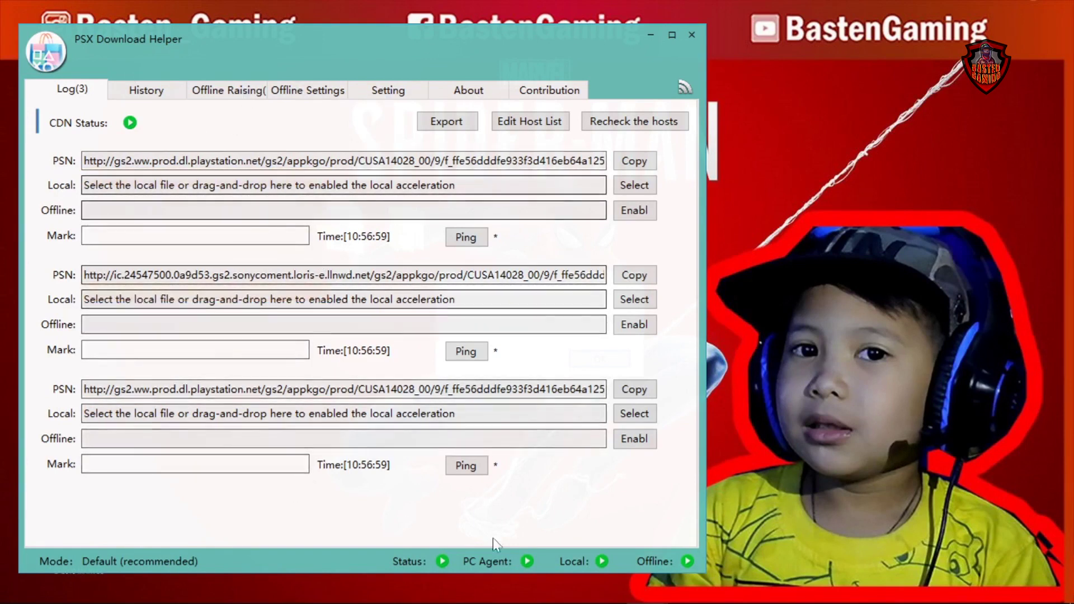
- Switch to the PSX Download Helper log and examine the captured PSN addresses of the Paraiso Island package
scroll(438, 304, up, 3)
scroll(439, 307, down, 3)
scroll(439, 314, up, 3)
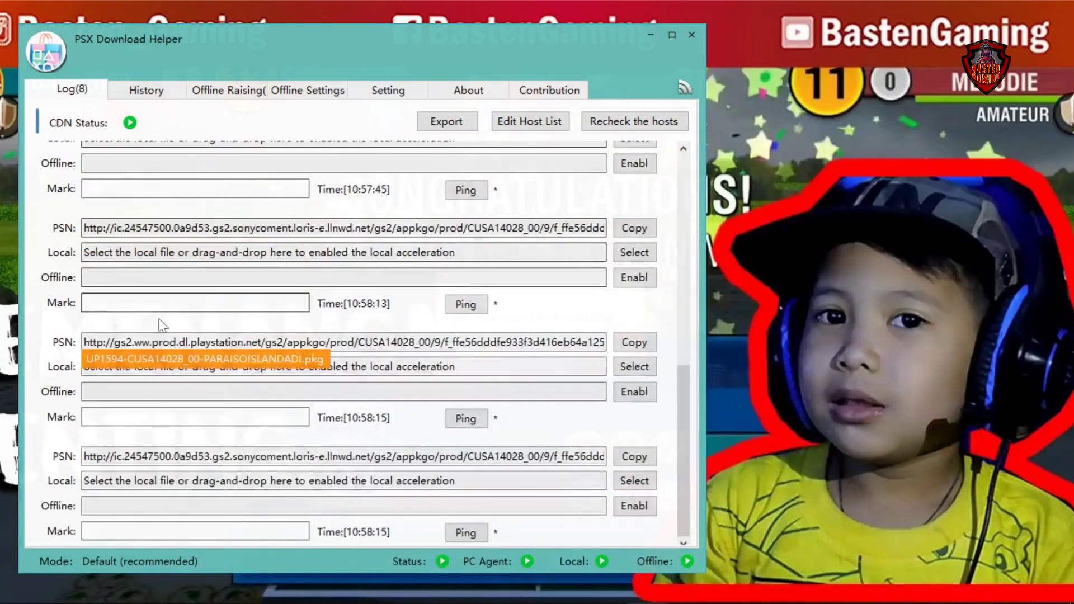
scroll(426, 254, up, 10)
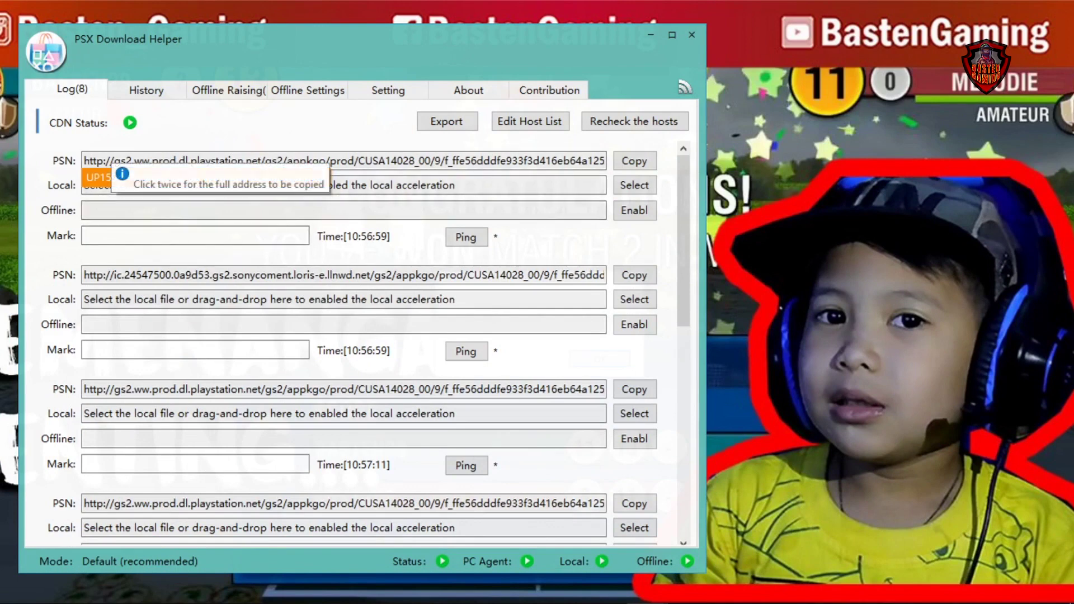
drag(143, 162, 530, 182)
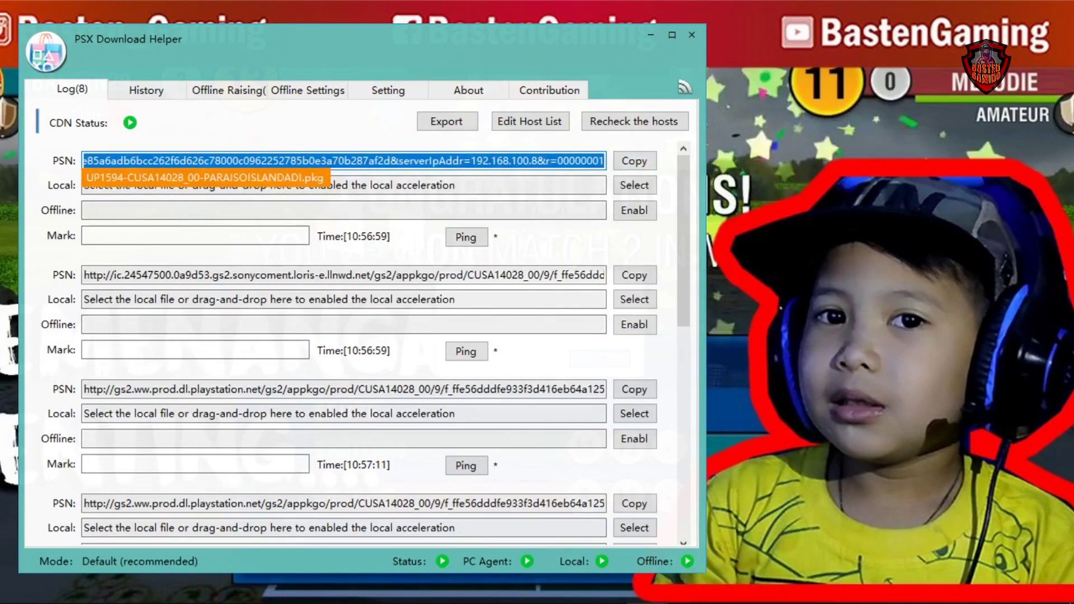
click(261, 161)
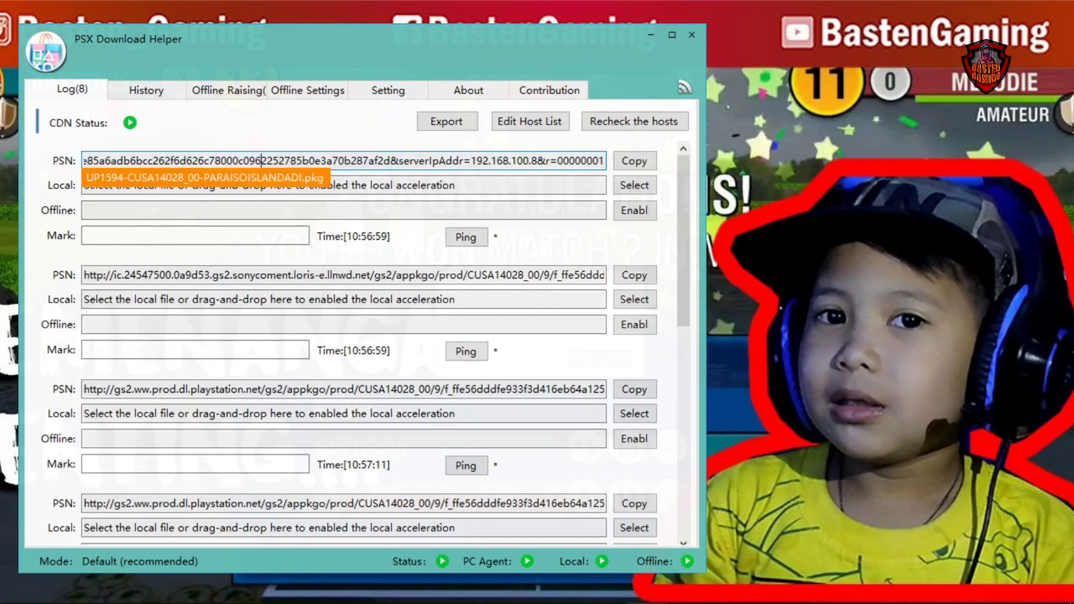
key(ctrl+a)
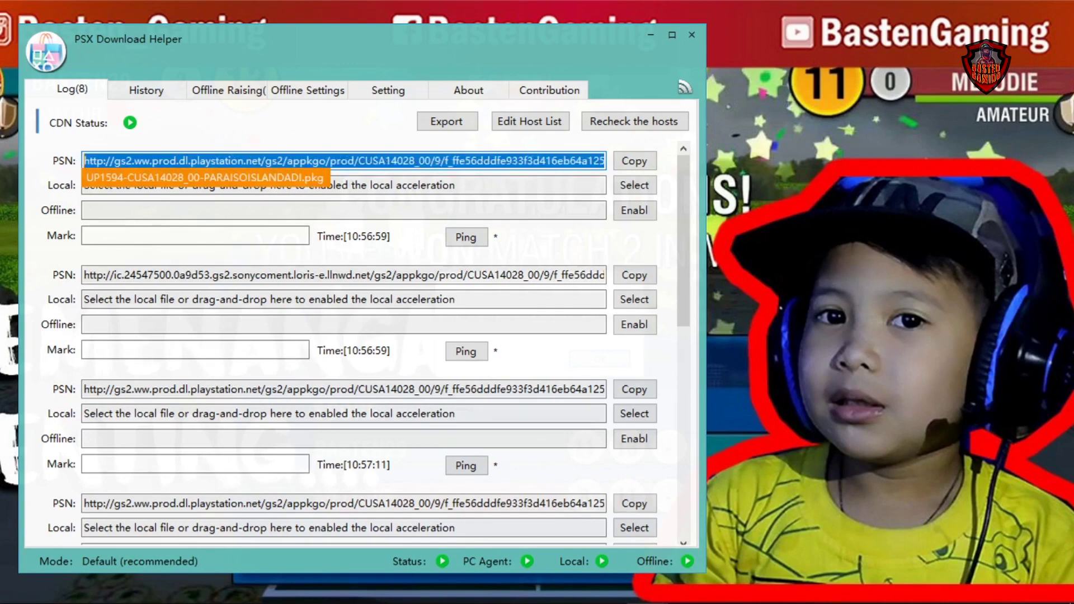
click(452, 160)
drag(545, 161, 599, 178)
drag(421, 178, 436, 178)
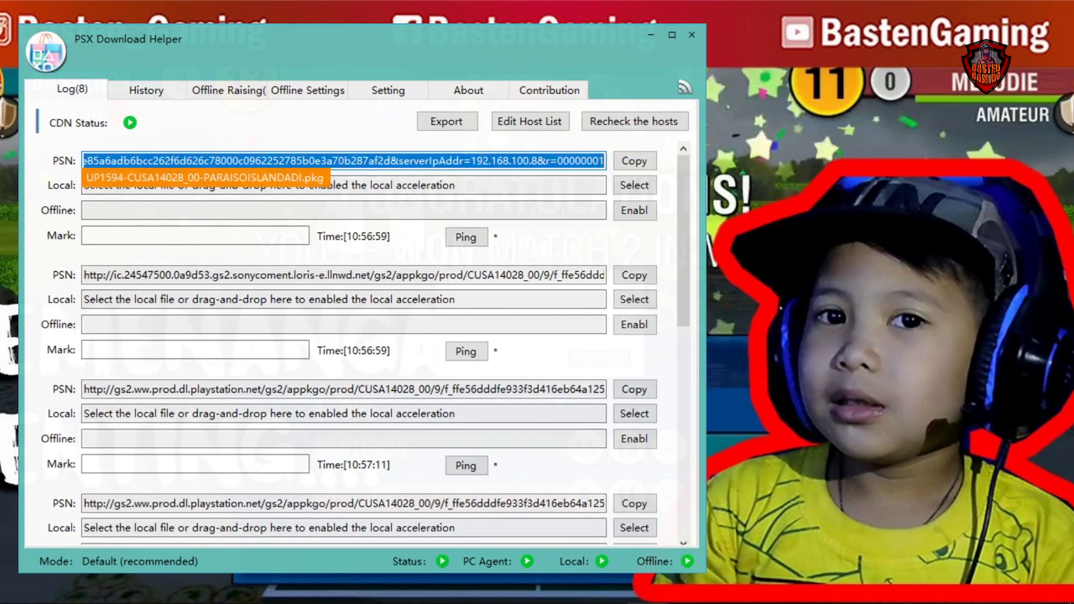
click(483, 160)
drag(84, 174, 84, 402)
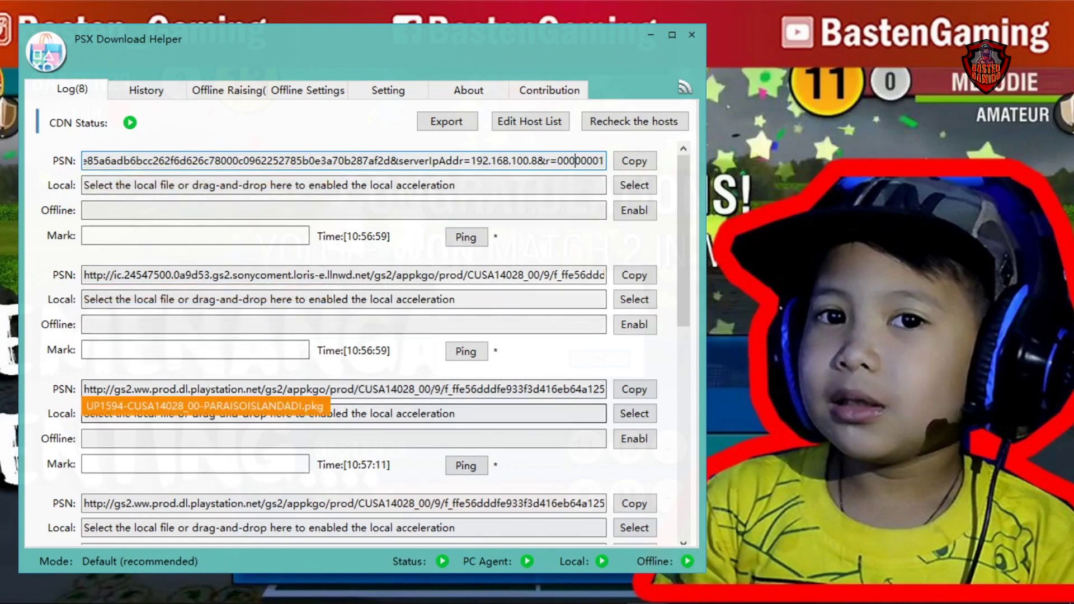
drag(219, 388, 558, 388)
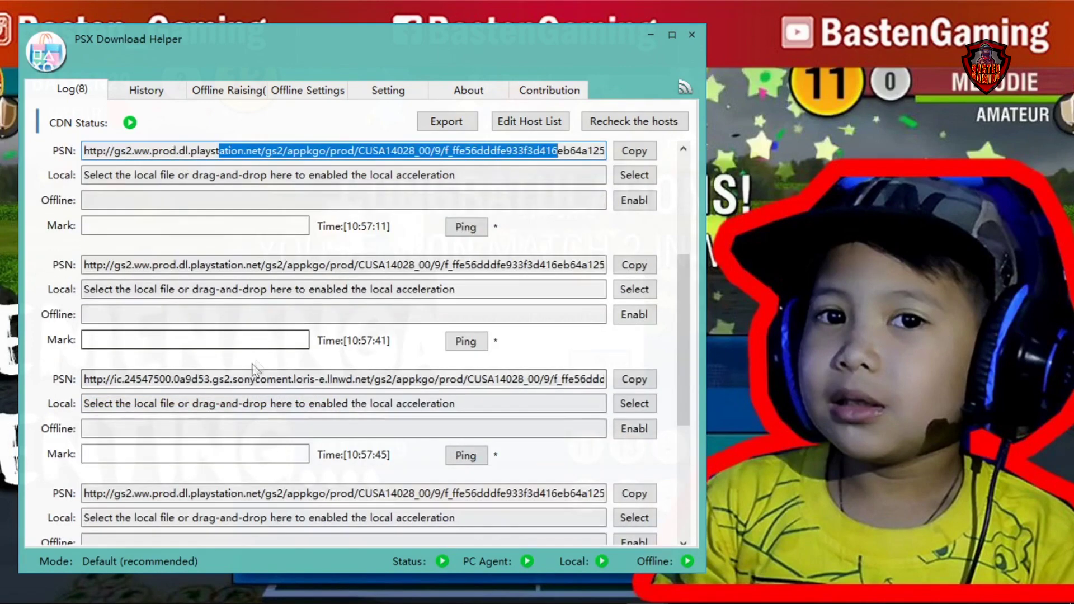
- Look through the remaining PSN log entries and compare how their package addresses end, returning to the earliest captured ones
mouse_move(84, 402)
mouse_down()
mouse_move(605, 388)
mouse_move(84, 402)
mouse_up()
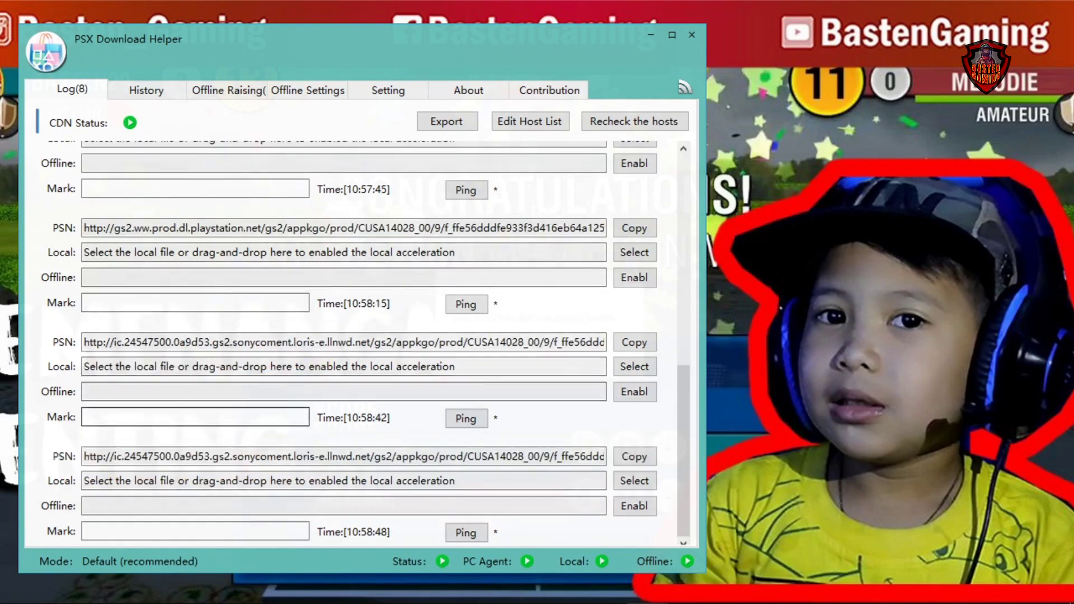
mouse_move(150, 432)
mouse_down()
mouse_move(162, 439)
mouse_move(151, 436)
mouse_up()
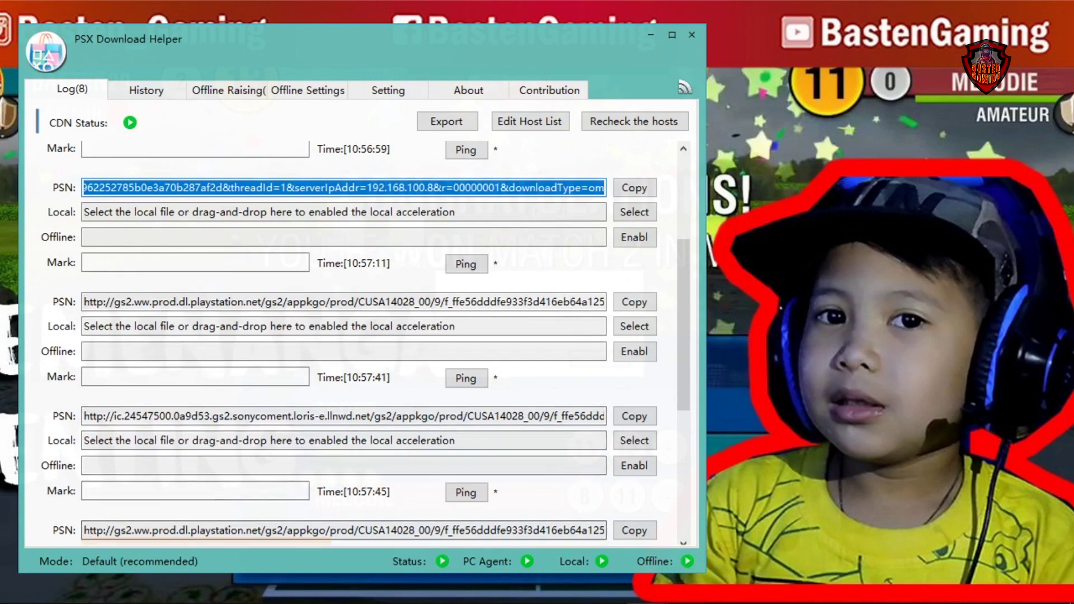
drag(84, 531, 316, 305)
click(630, 531)
scroll(404, 248, up, 2)
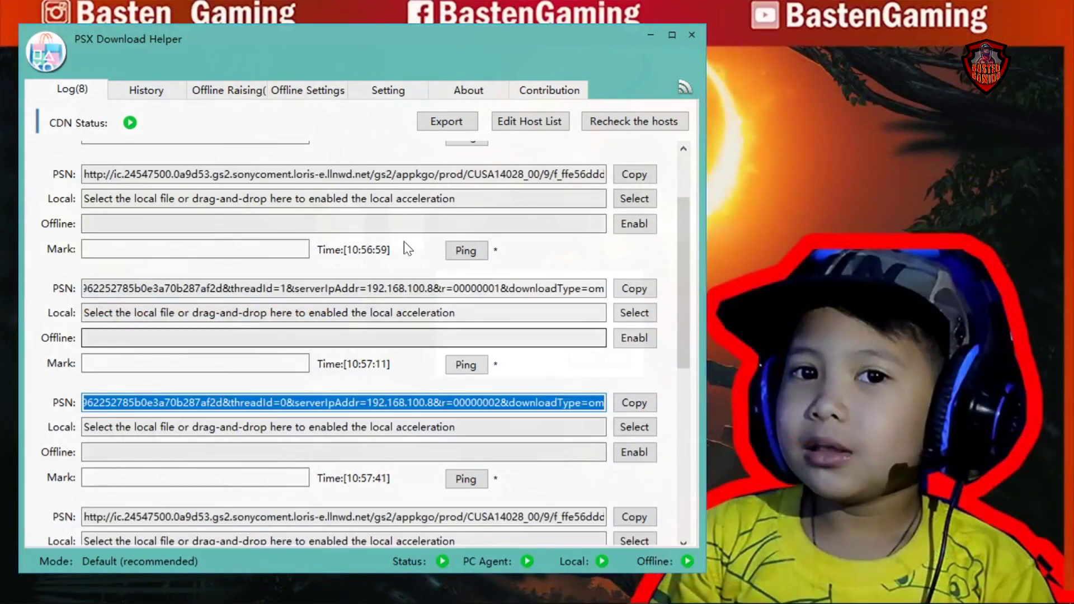
scroll(403, 248, up, 2)
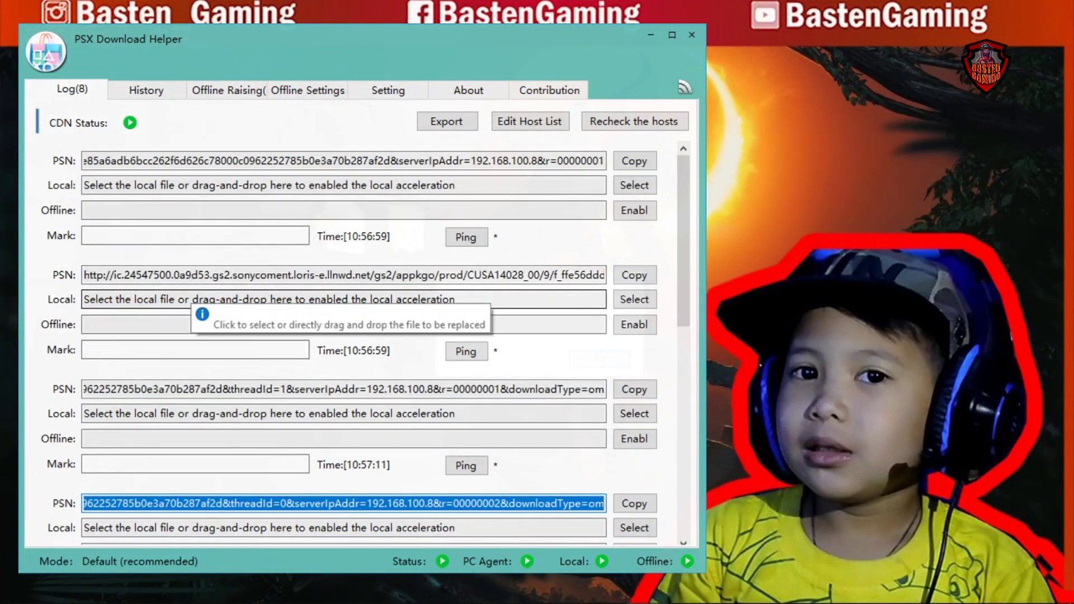
drag(177, 380, 179, 394)
drag(84, 390, 610, 389)
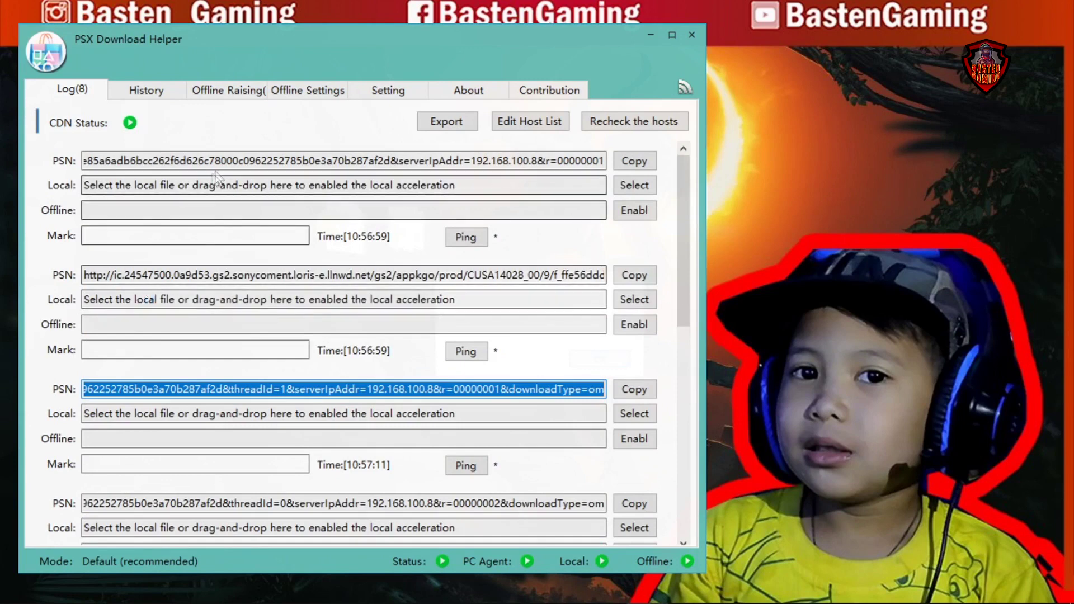
- Copy the full PSN address of the first log entry, for UP1594-CUSA14028_00-PARAISOISLANDADI.pkg
drag(246, 162, 509, 184)
click(103, 176)
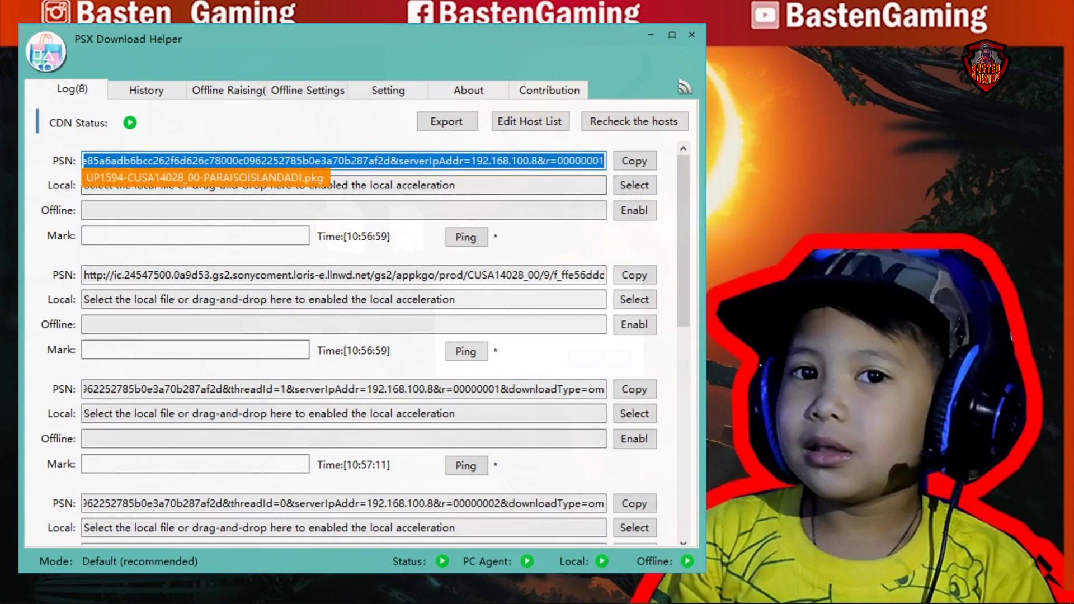
click(635, 161)
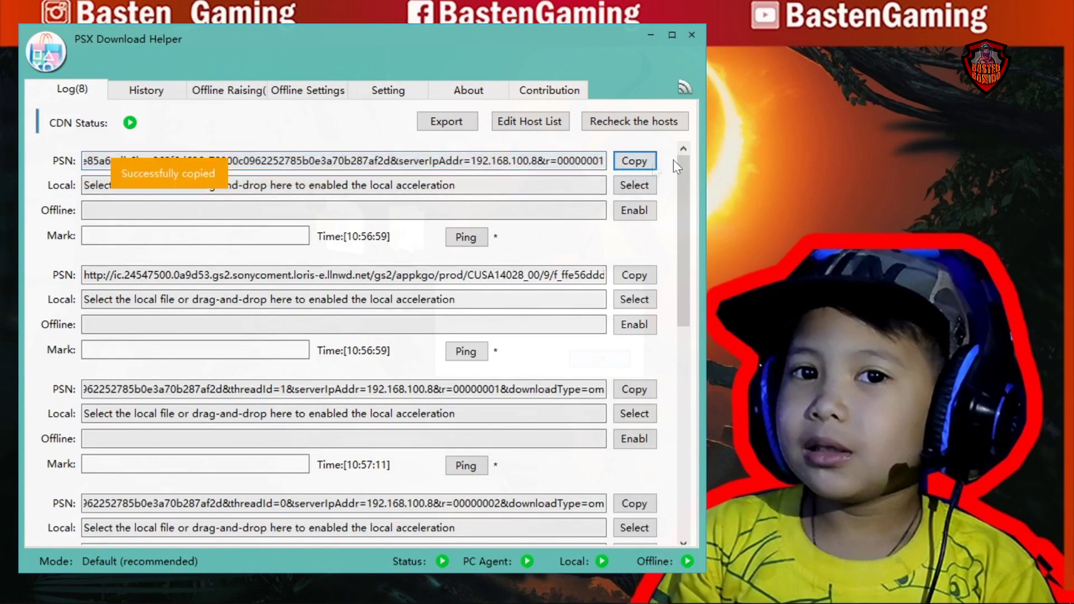
- Create a new text document on the desktop, place it beside the PSX Download Helper window and open it in Notepad
right_click(767, 166)
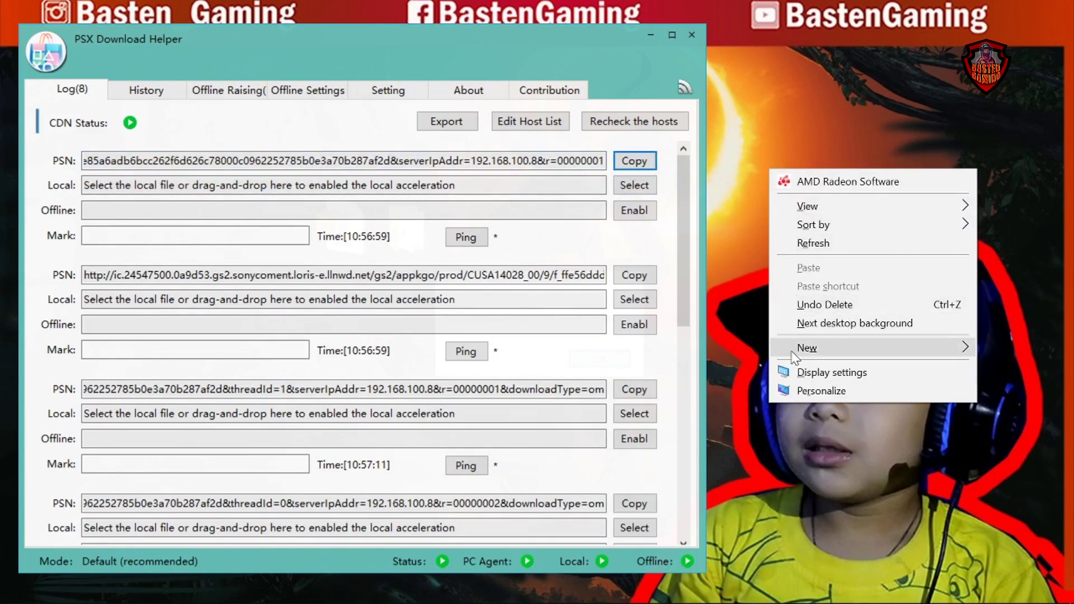
mouse_move(793, 356)
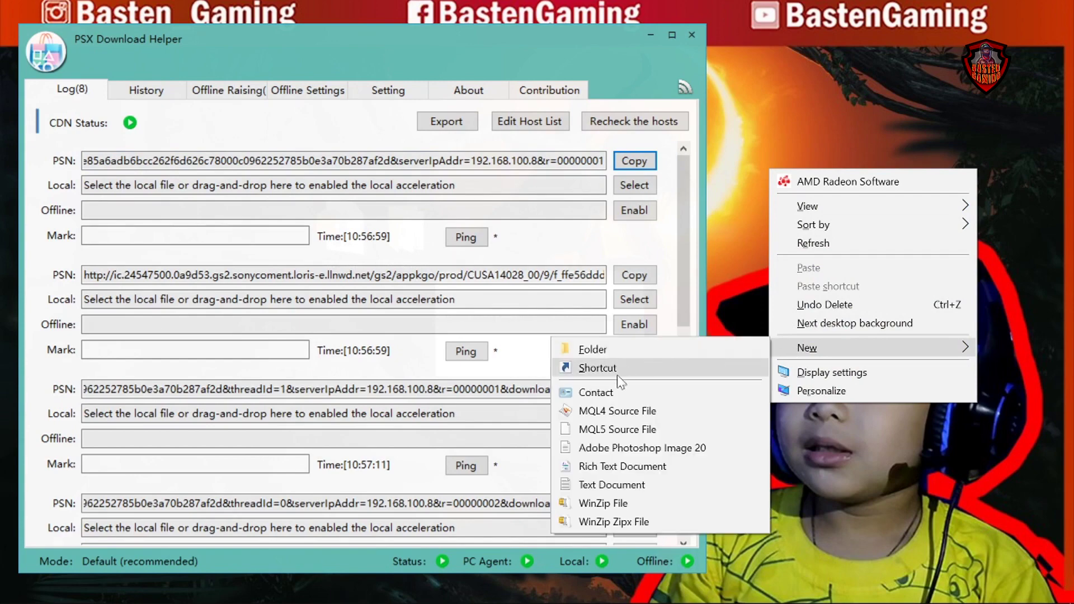
click(597, 485)
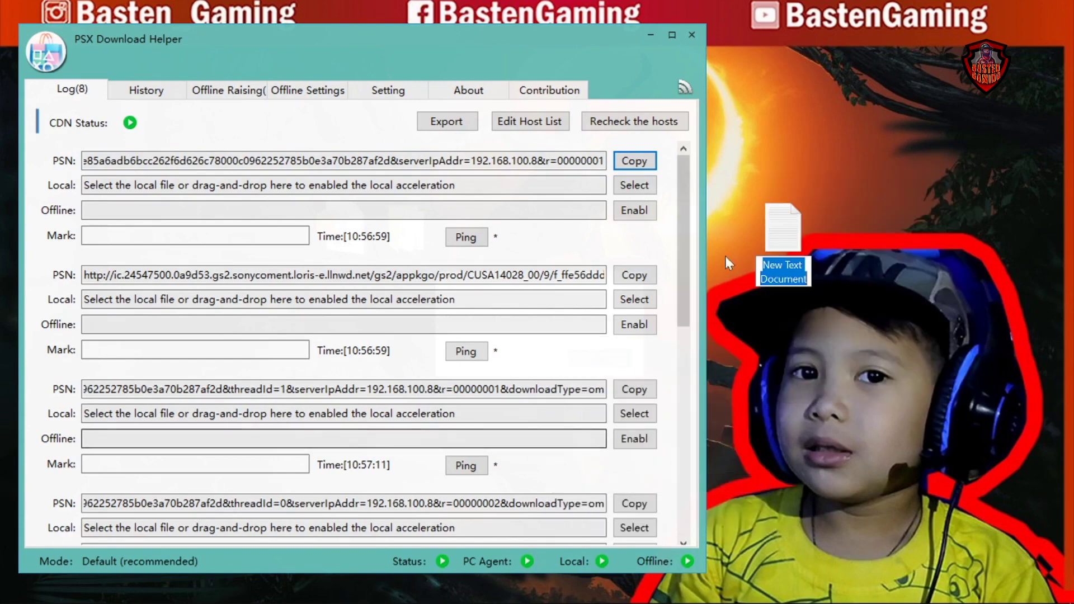
drag(783, 241, 793, 144)
double_click(779, 133)
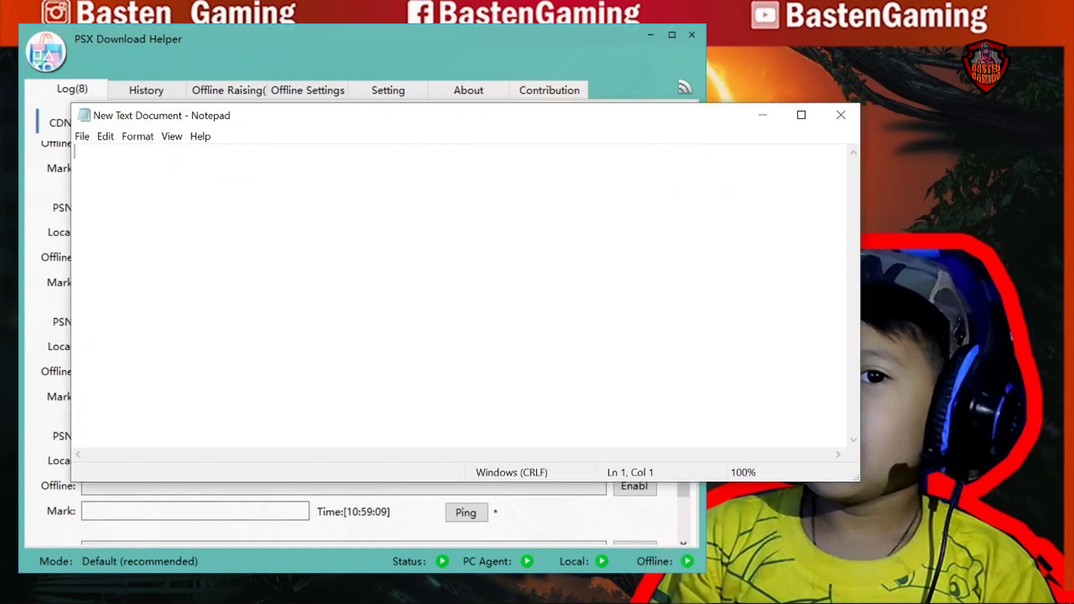
- Paste the copied PSN address into the empty text document and view it from its beginning
right_click(92, 152)
click(110, 222)
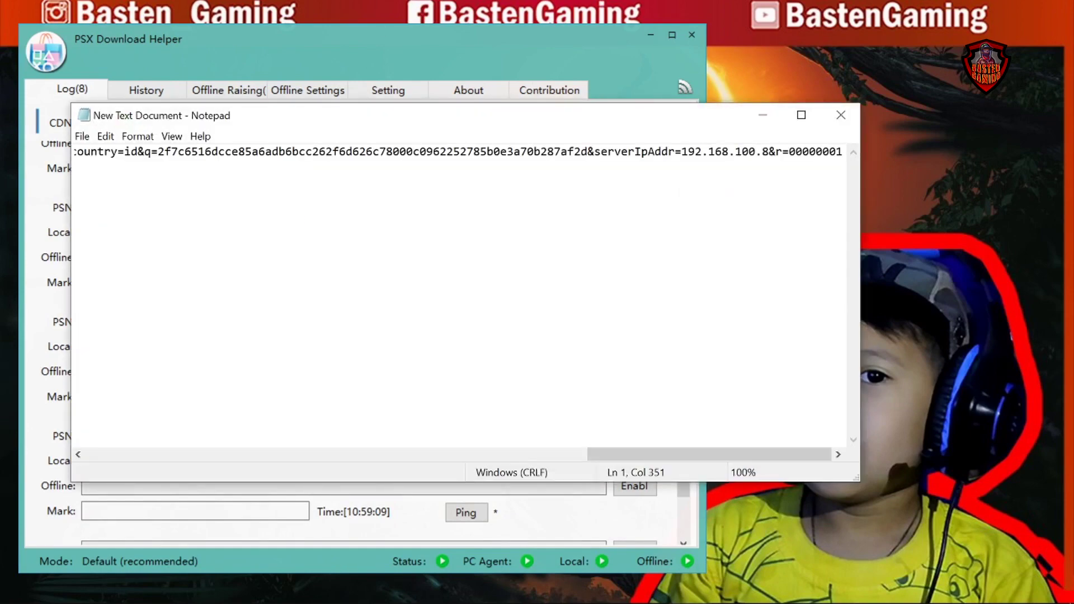
drag(434, 122, 497, 109)
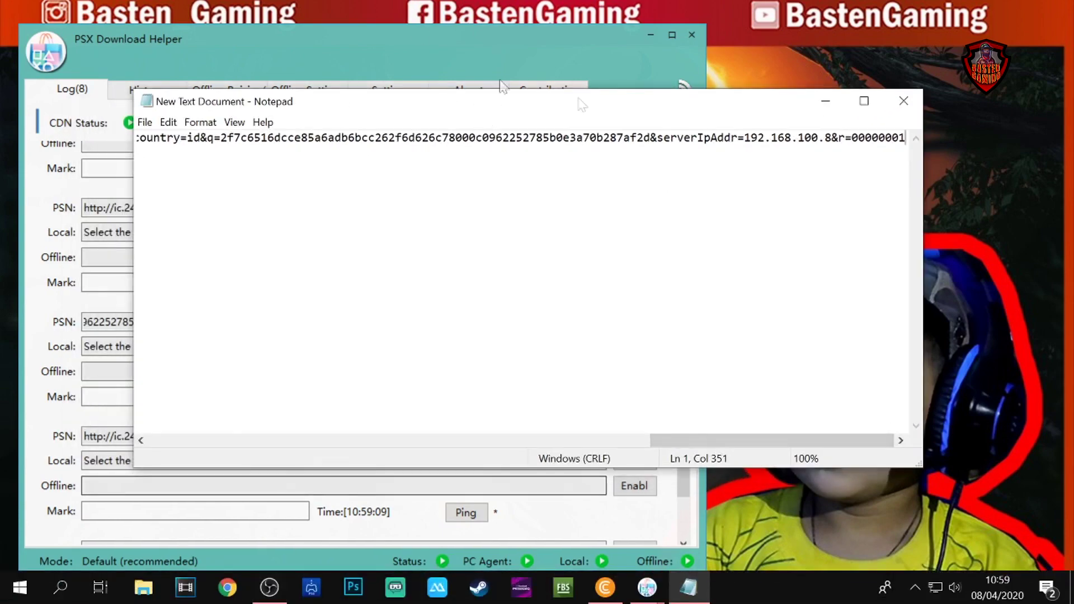
drag(731, 442, 192, 445)
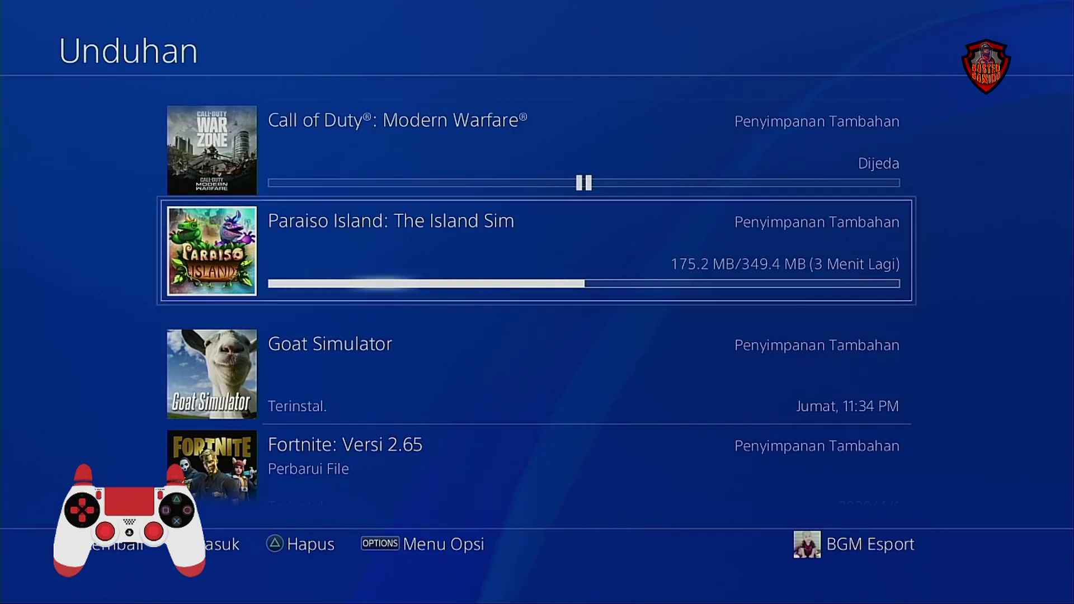
- Switch to the PS4 and pause the running Paraiso Island: The Island Sim download with Jeda
key(Return)
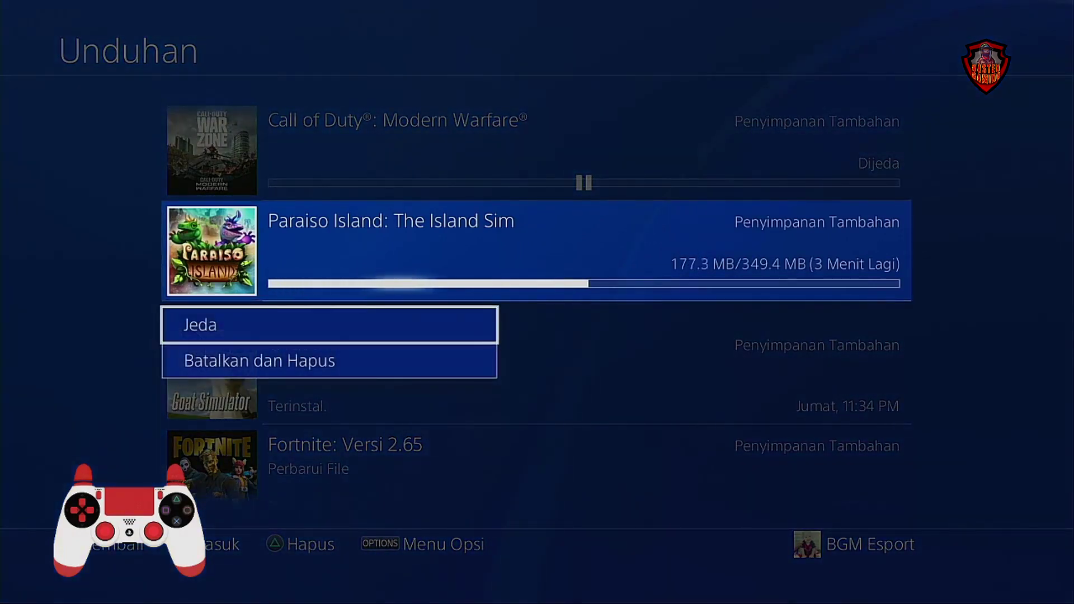
key(Return)
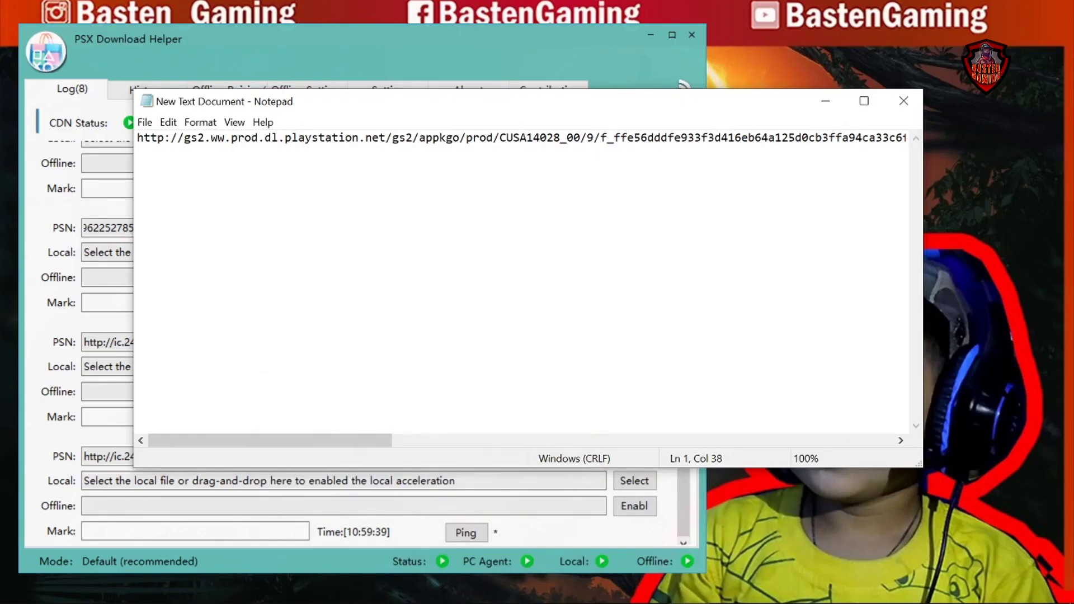
- Switch back to Notepad on the PC and cut the ending "&serverIpAddr=192.168.100.8&r=00000001" from the pasted address
drag(137, 138, 909, 138)
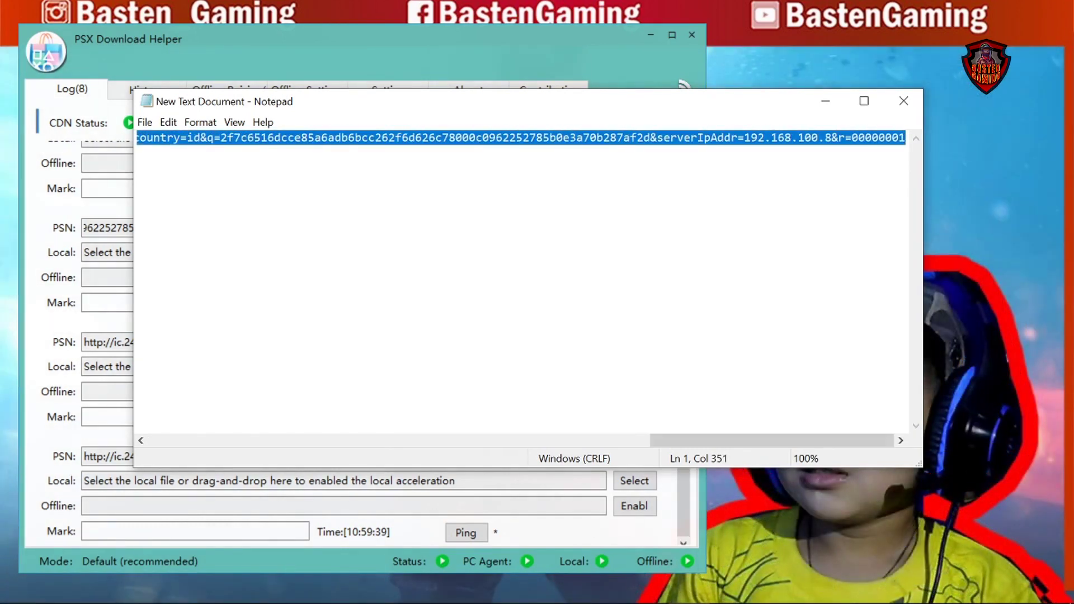
click(650, 137)
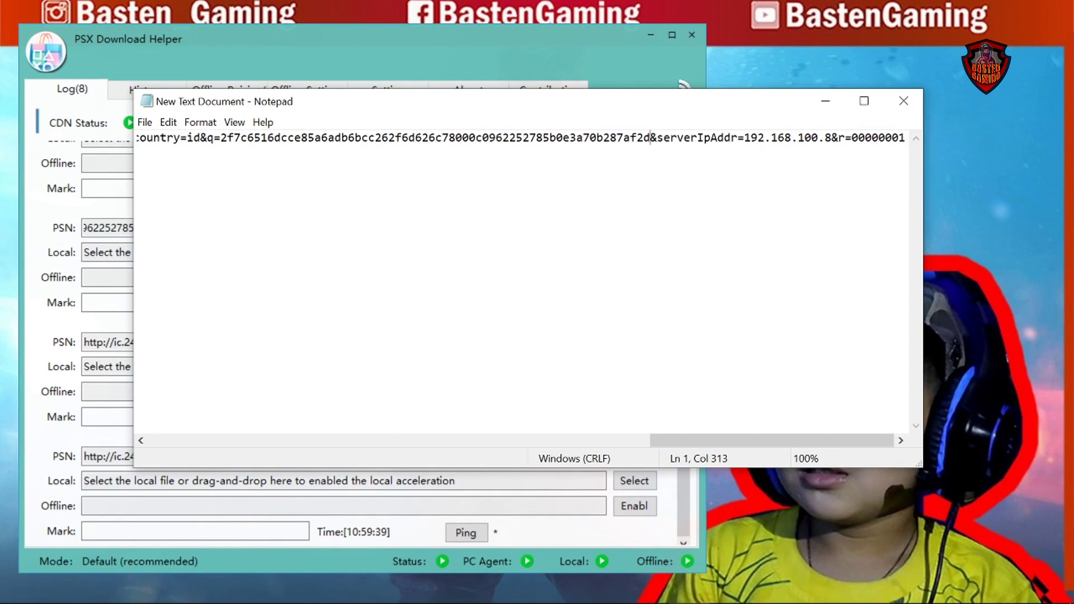
drag(702, 445, 462, 445)
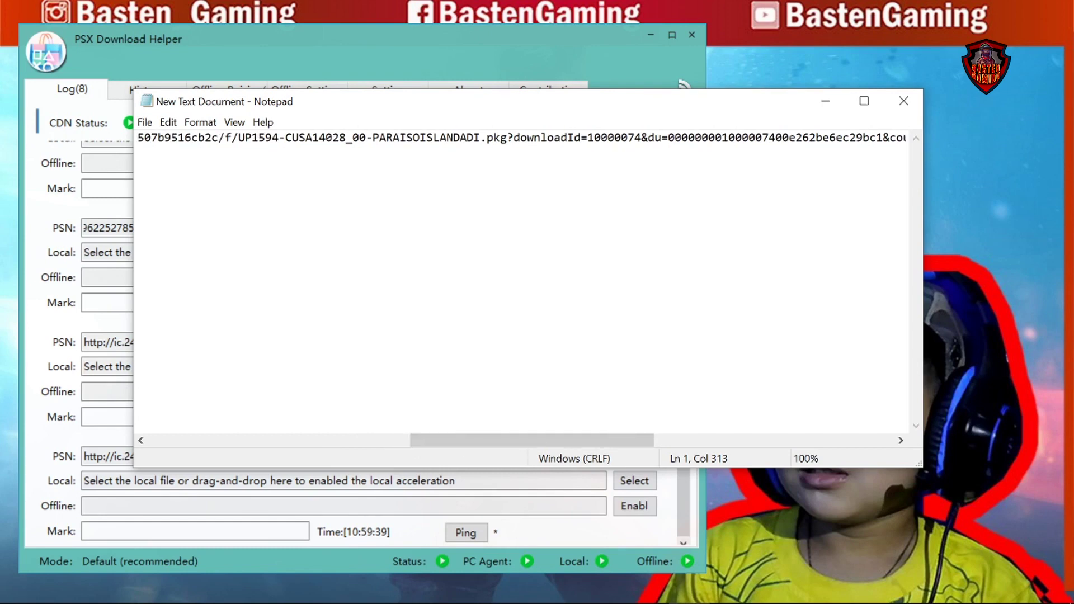
drag(606, 440, 839, 452)
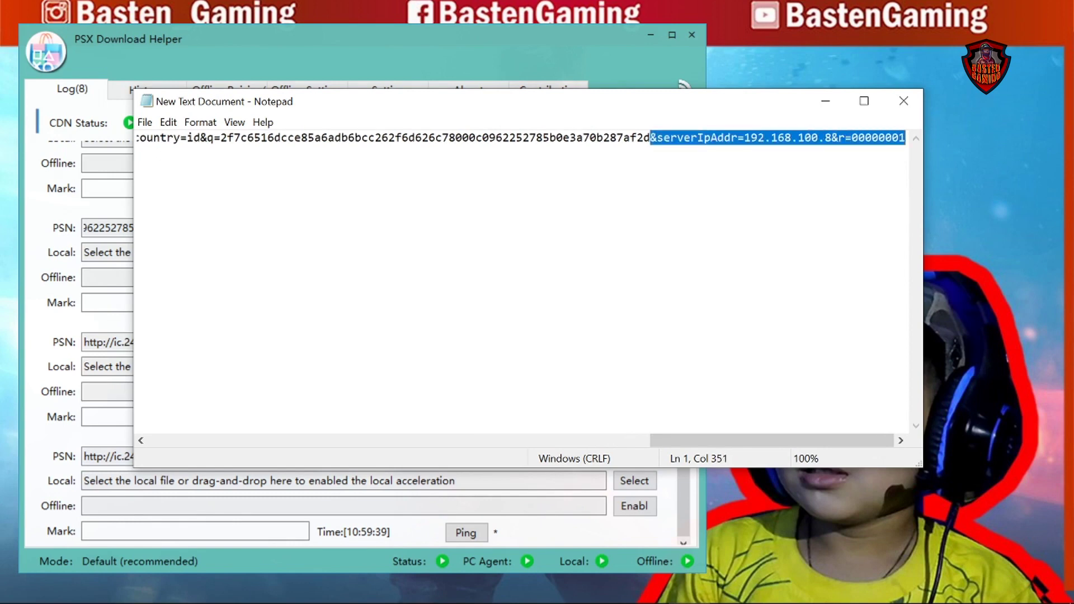
right_click(820, 138)
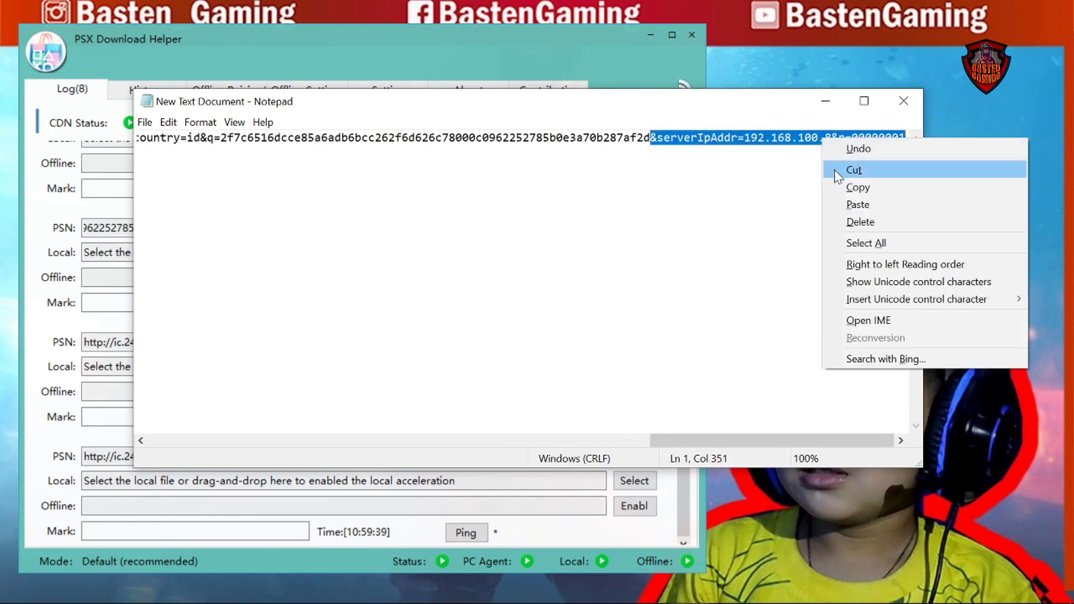
click(838, 171)
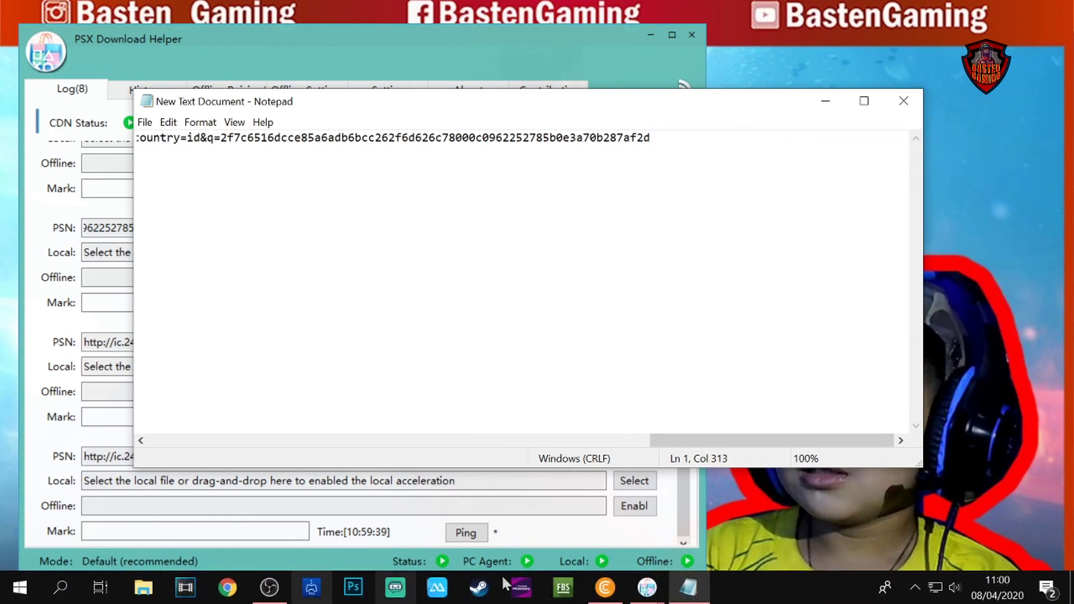
- Copy the whole shortened address from the text document and minimise Notepad, keeping the document open
scroll(519, 130, left, 10)
drag(518, 110, 408, 138)
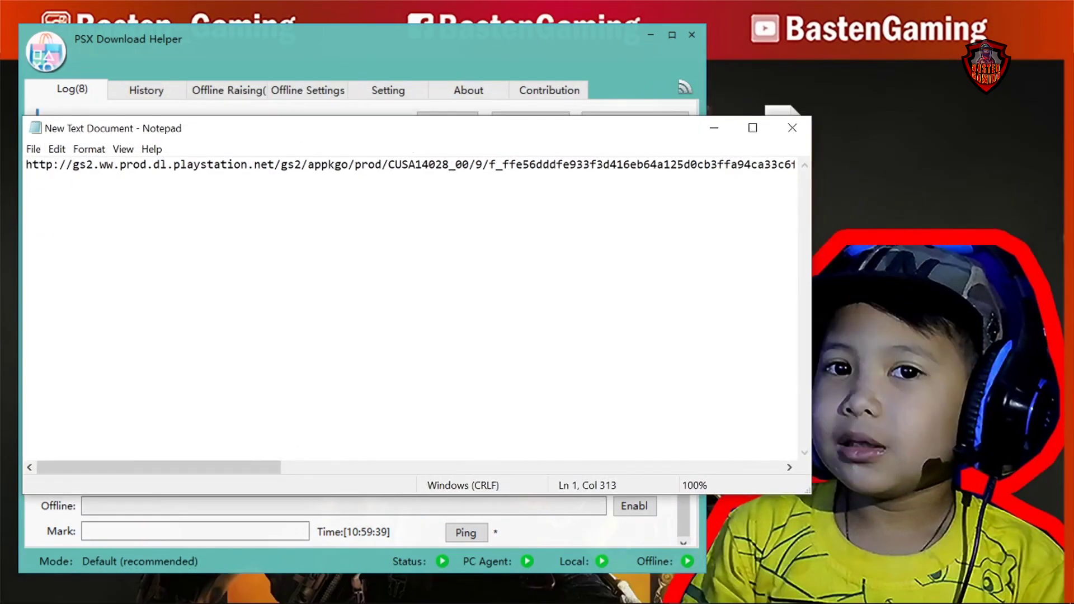
drag(316, 139, 367, 131)
drag(77, 156, 846, 157)
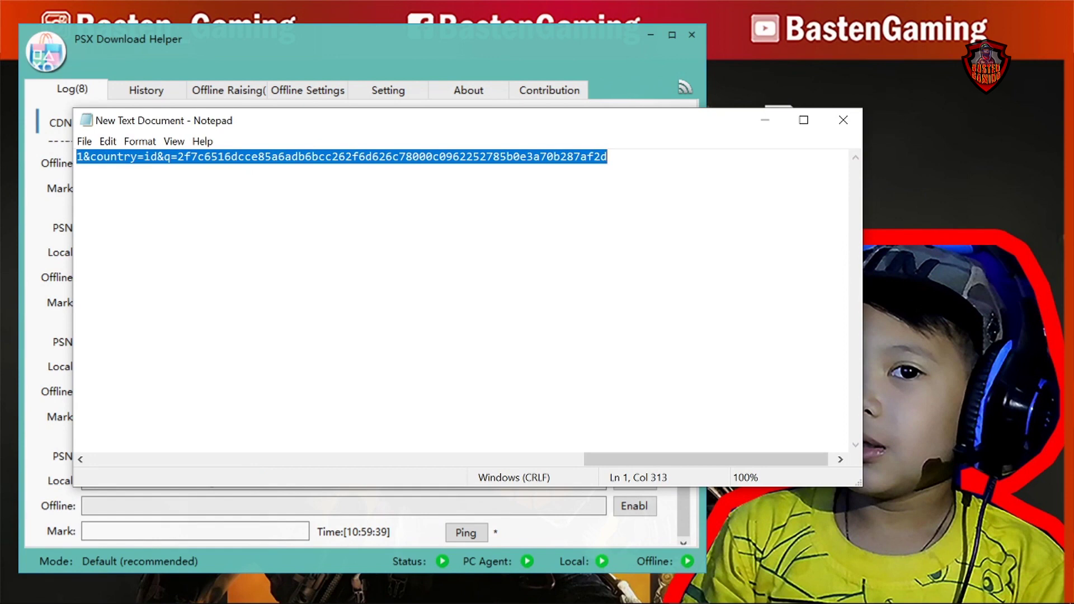
right_click(547, 158)
click(582, 208)
click(829, 121)
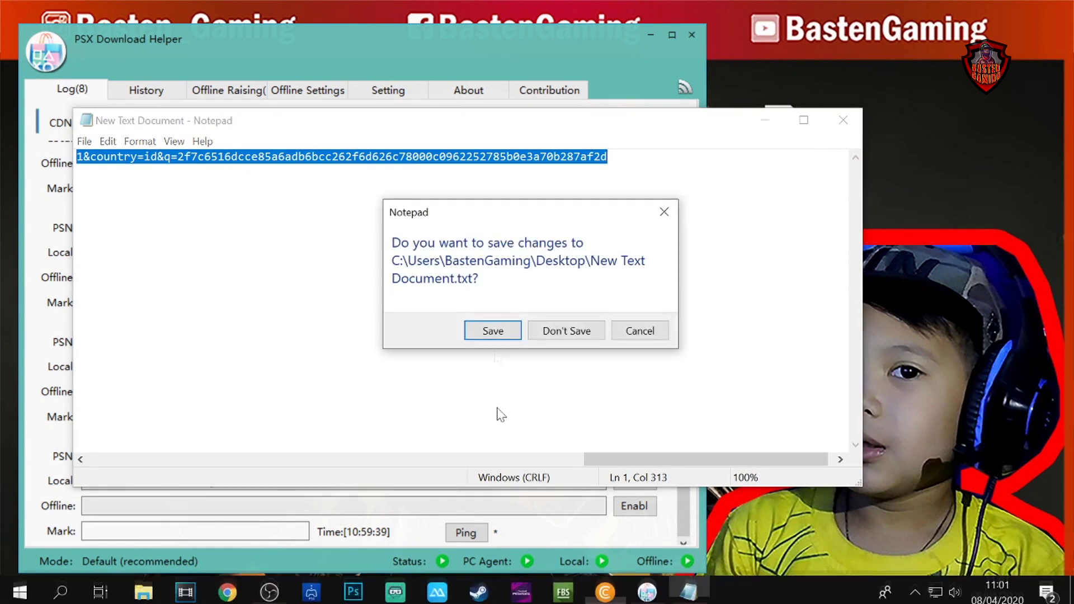
click(640, 334)
click(765, 123)
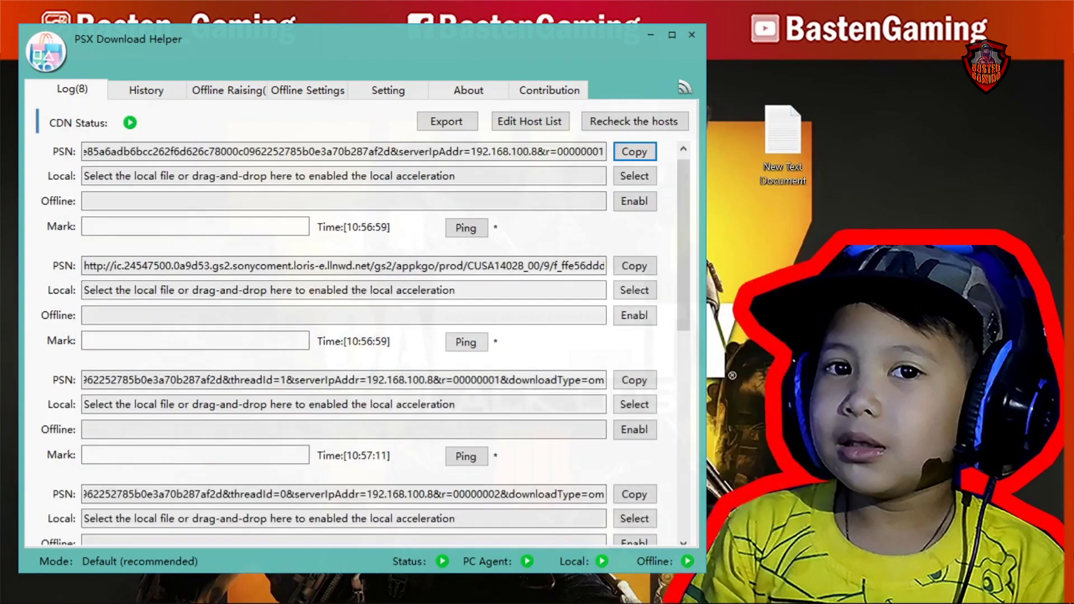
- Restore Internet Download Manager, dismiss its tip of the day and maximise its window
click(915, 587)
right_click(867, 516)
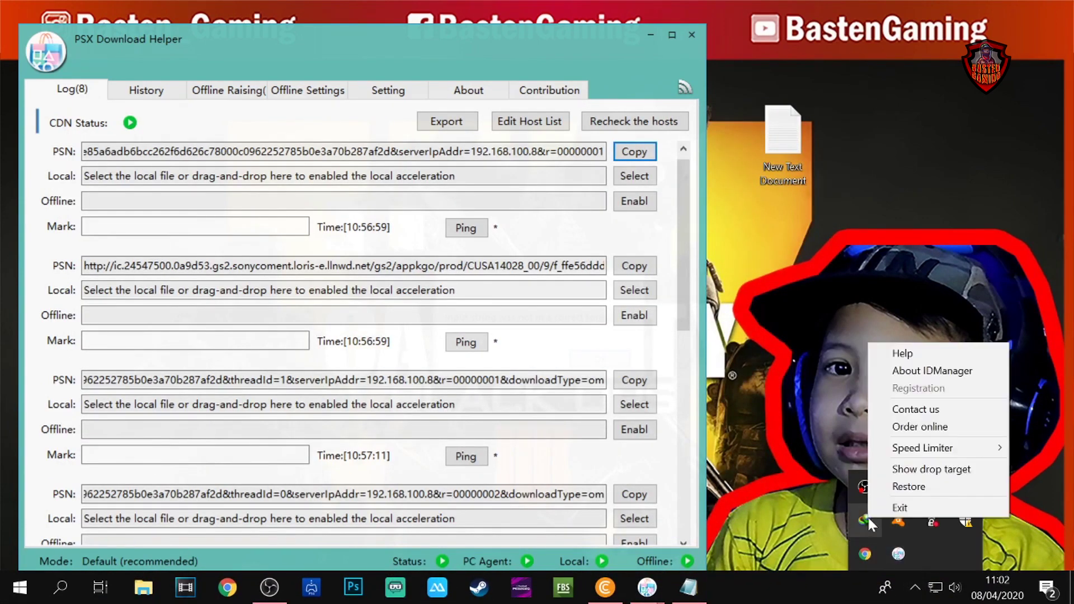
click(900, 486)
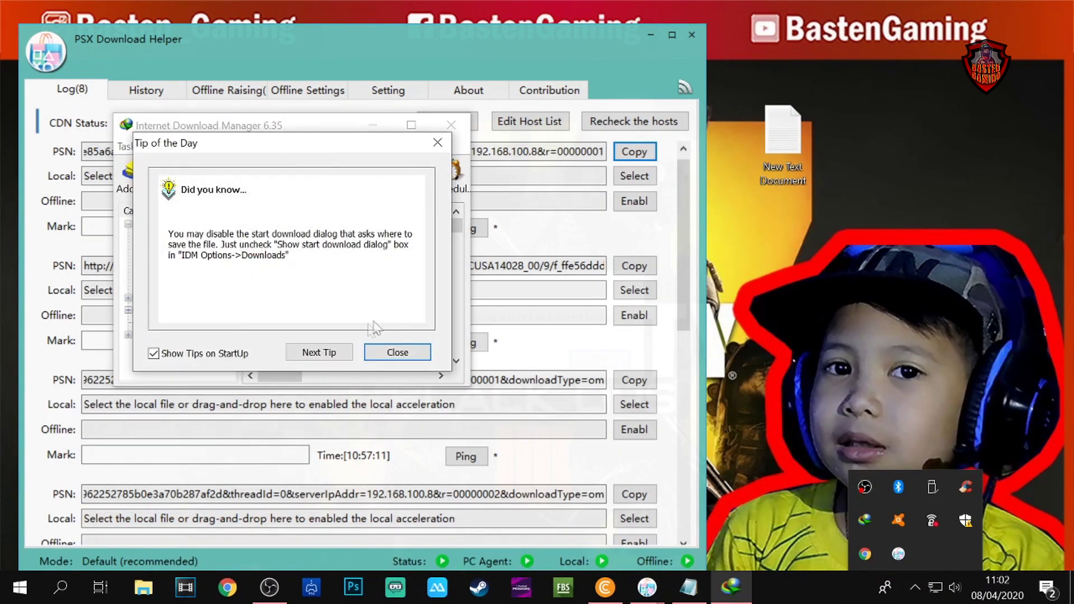
click(396, 352)
click(411, 125)
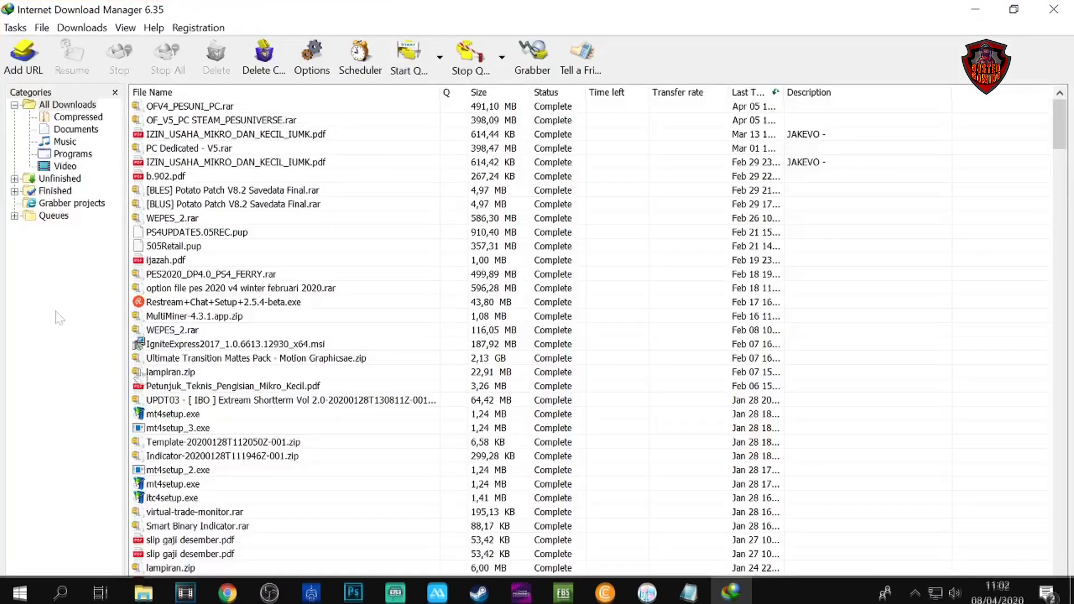
- Add a new download with the copied package address as its URL, confirm it and shrink the download manager window aside
click(23, 59)
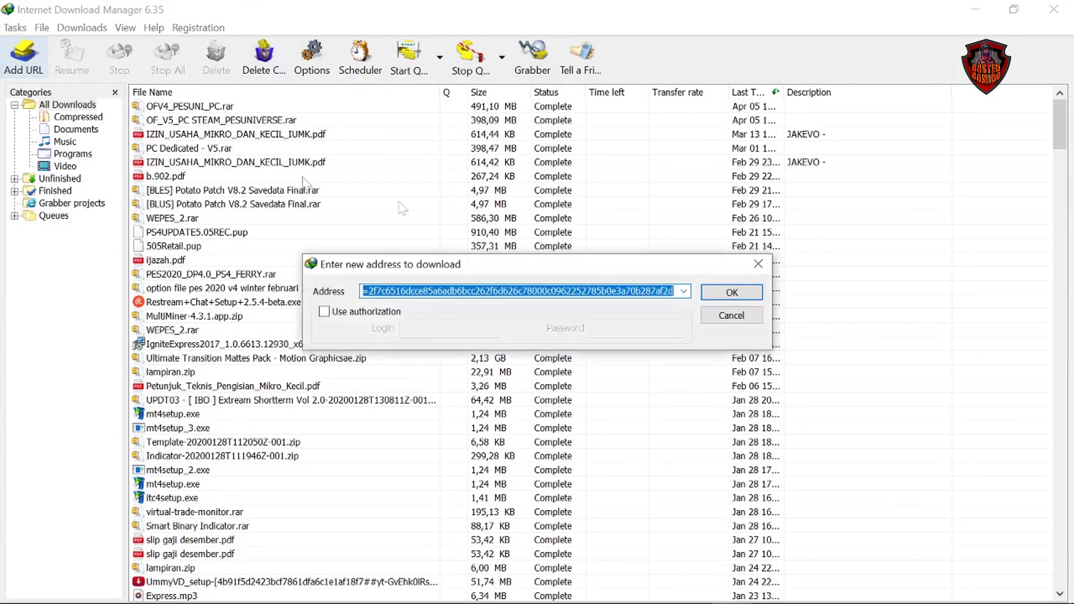
right_click(454, 296)
click(487, 362)
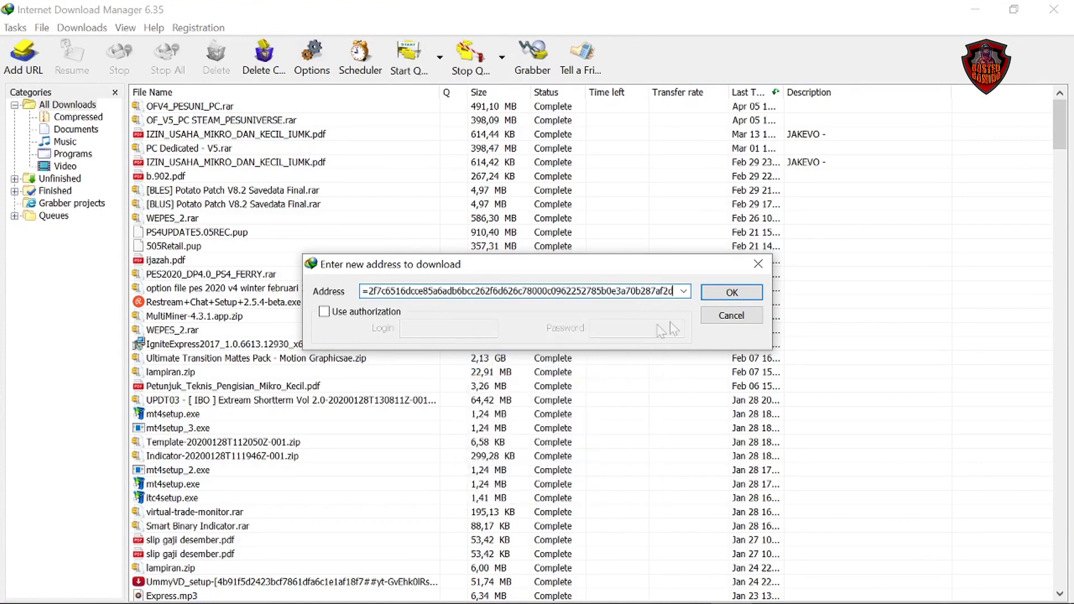
click(721, 298)
drag(821, 10, 502, 218)
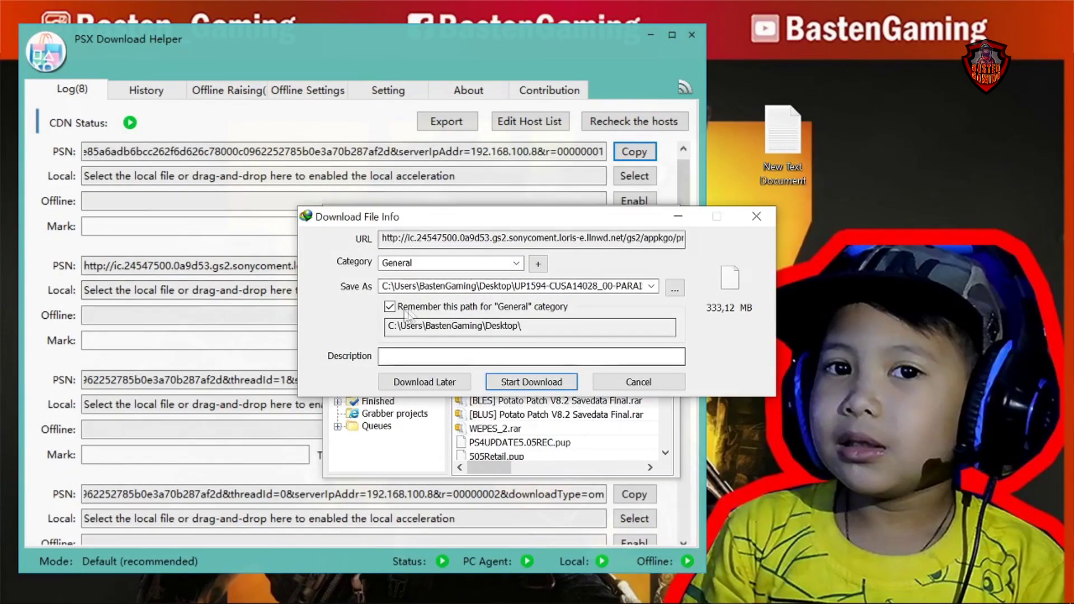
- Copy PARAISOISLANDADI from the file name in the download's save path and minimise the open windows to reach the desktop
click(510, 286)
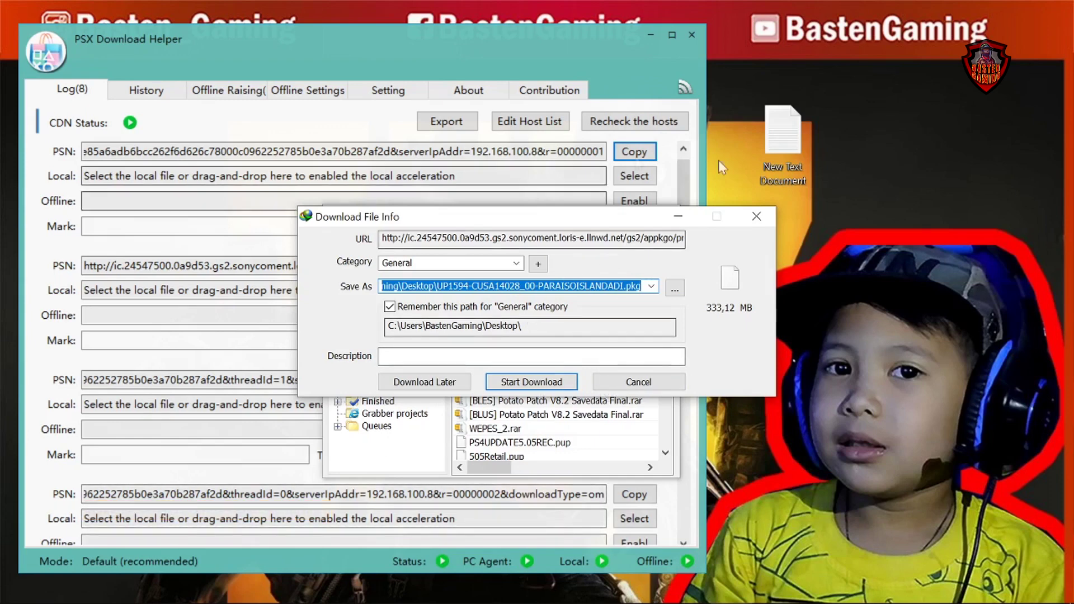
click(549, 286)
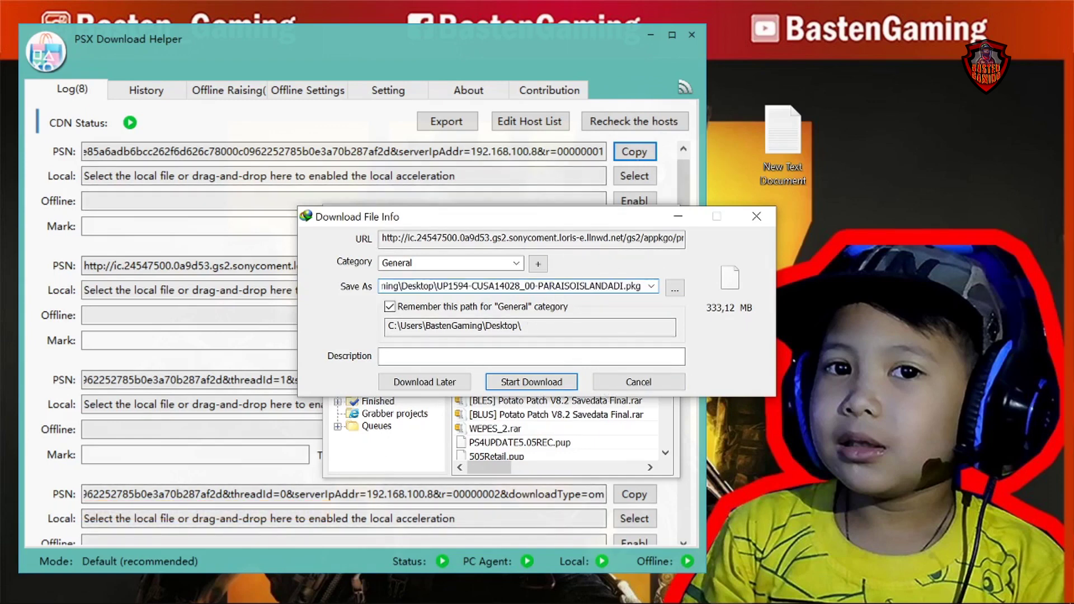
right_click(613, 288)
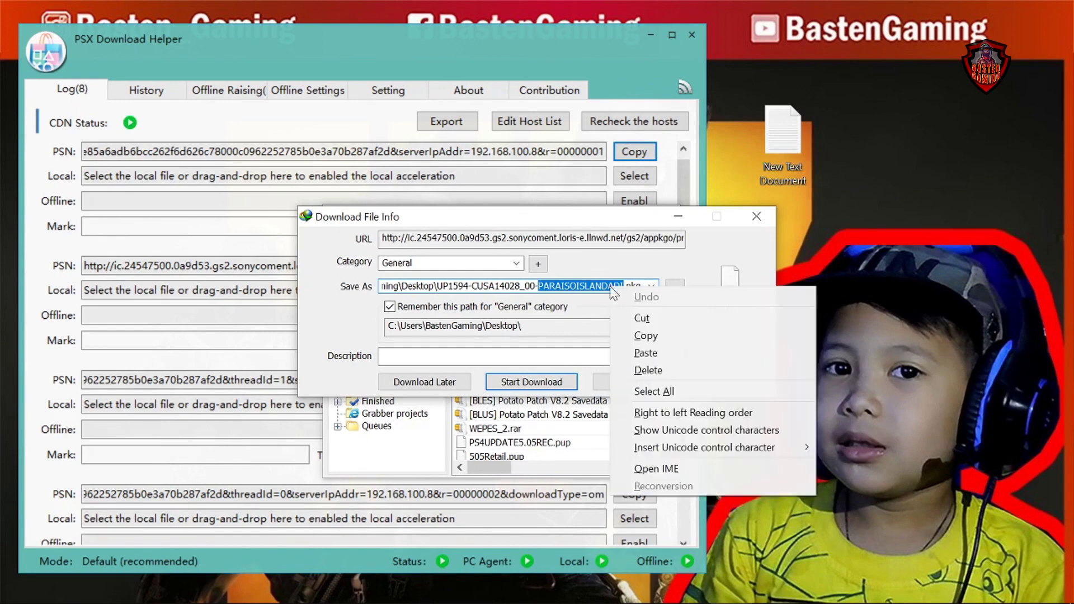
click(621, 335)
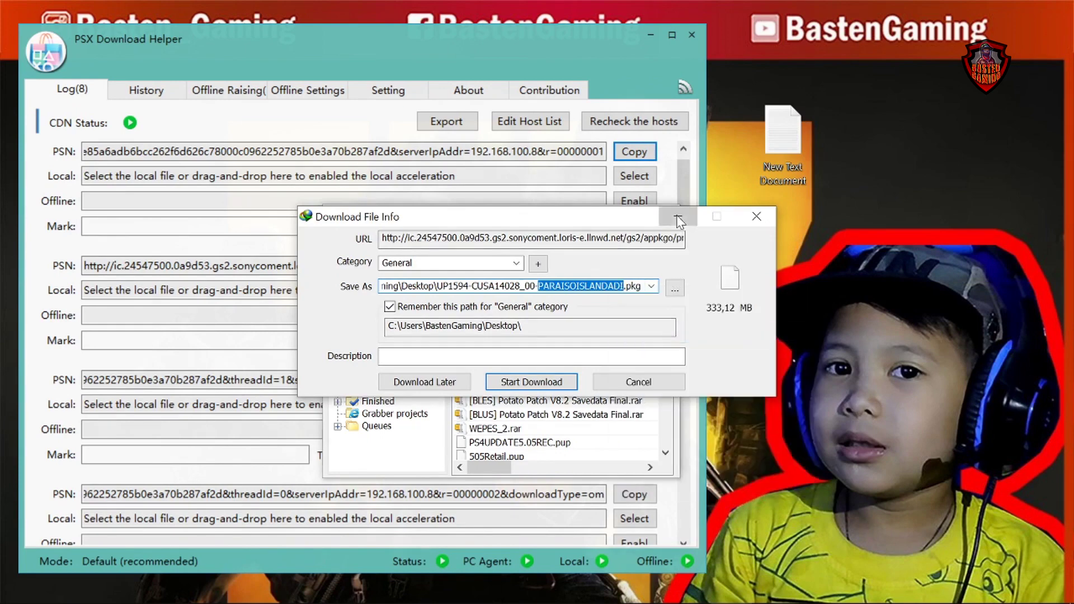
click(677, 218)
click(648, 34)
click(634, 221)
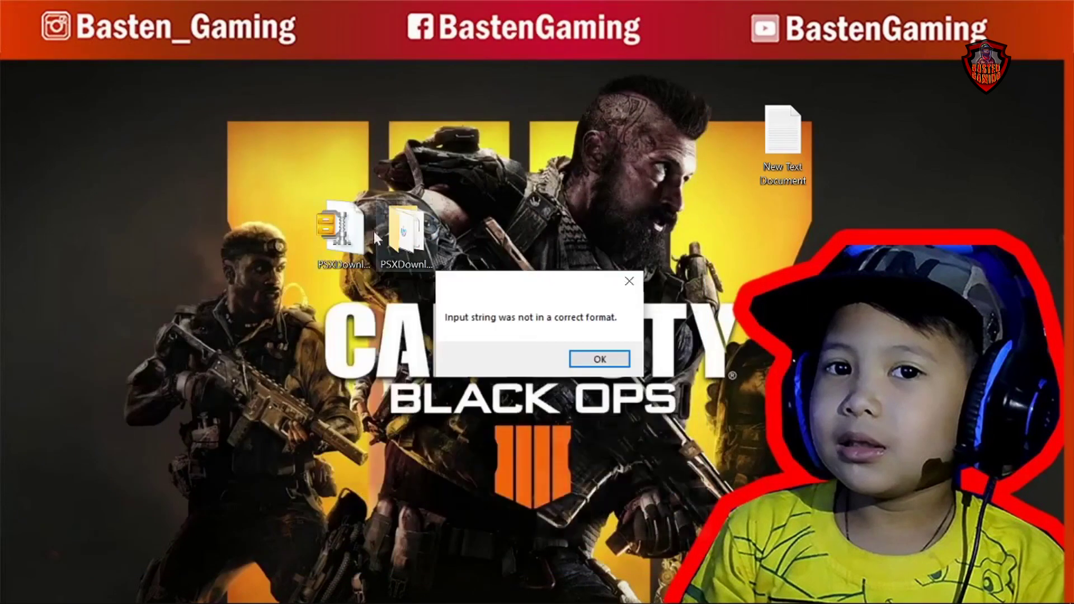
- Dismiss the error message and create a new desktop folder named PARAISOISLANDADI, using the copied text as its name
right_click(248, 182)
click(582, 366)
right_click(195, 268)
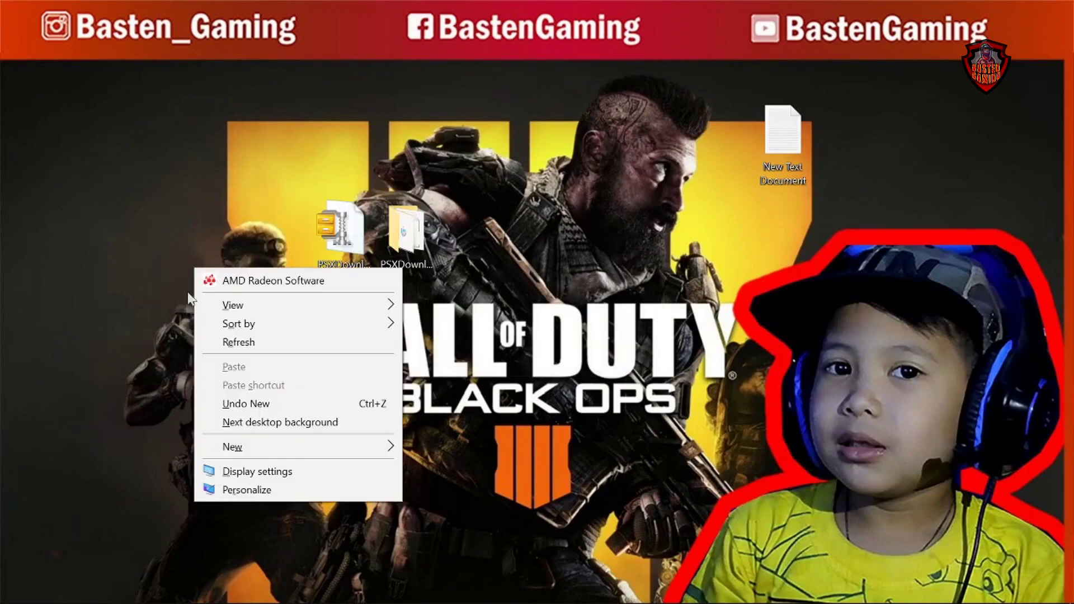
mouse_move(369, 448)
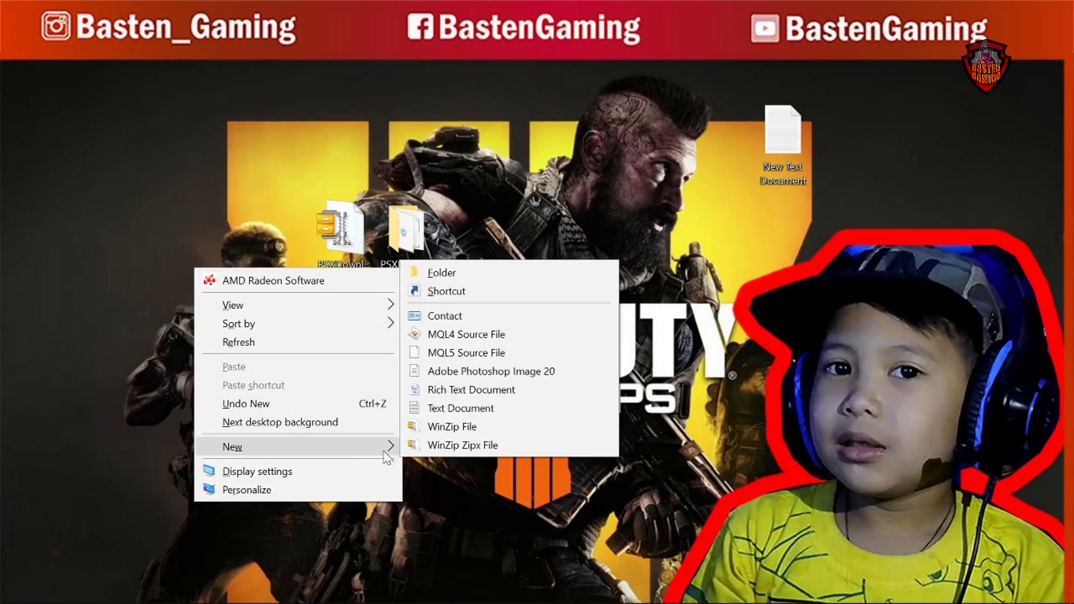
click(464, 274)
key(ctrl+v)
key(Return)
- Move the new folder and the text document into line beside the PSXDownloadHelper folder on the desktop
drag(214, 340, 478, 241)
drag(766, 151, 582, 251)
click(482, 232)
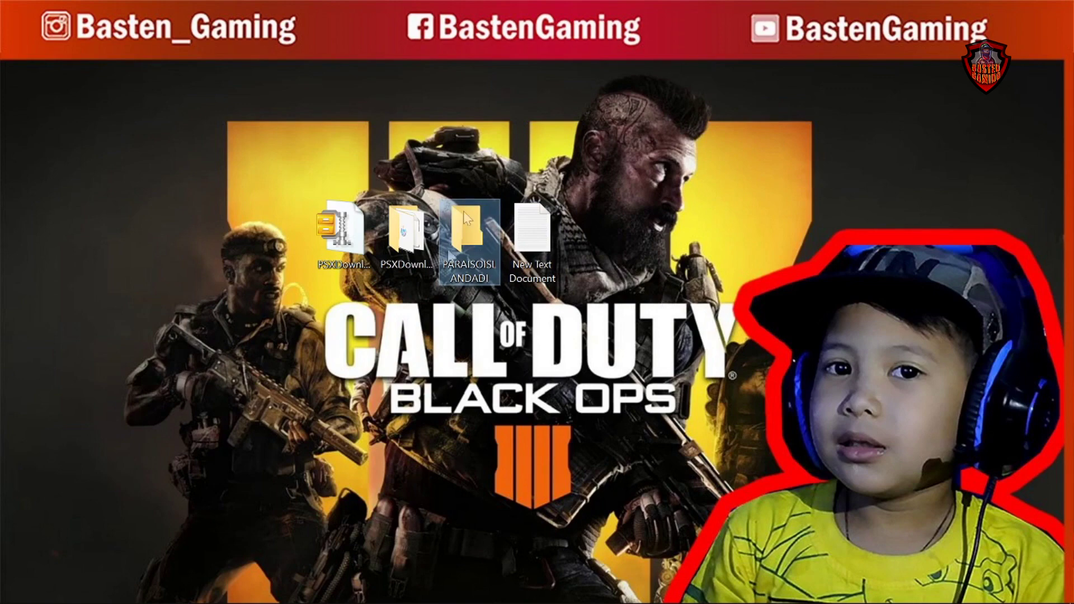
- Restore the Download File Info dialog and set the save location to the PARAISOISLANDADI folder on the desktop, keeping the file name
click(689, 587)
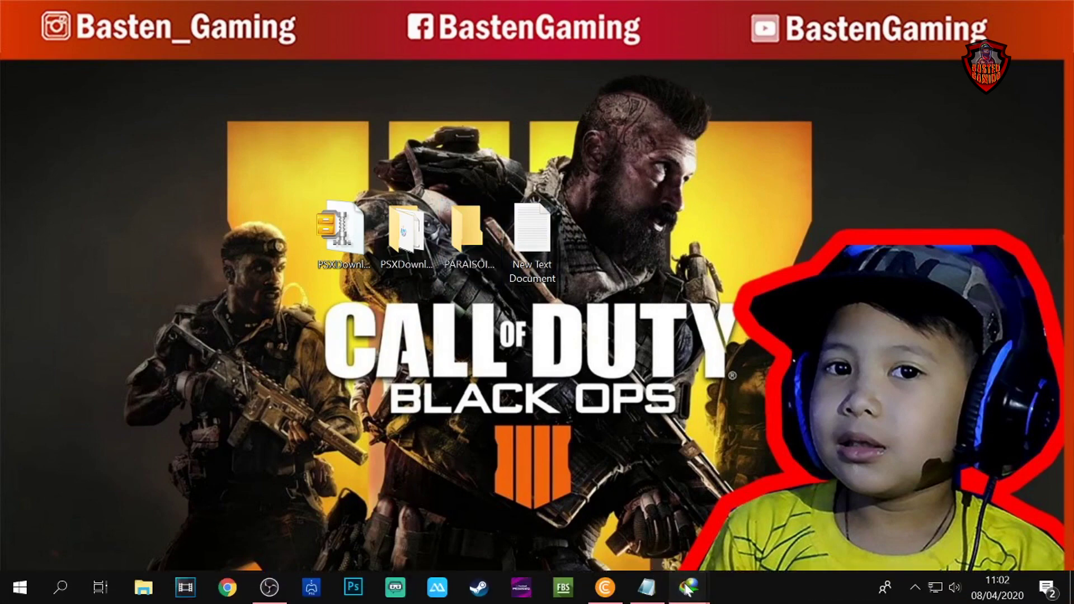
click(763, 515)
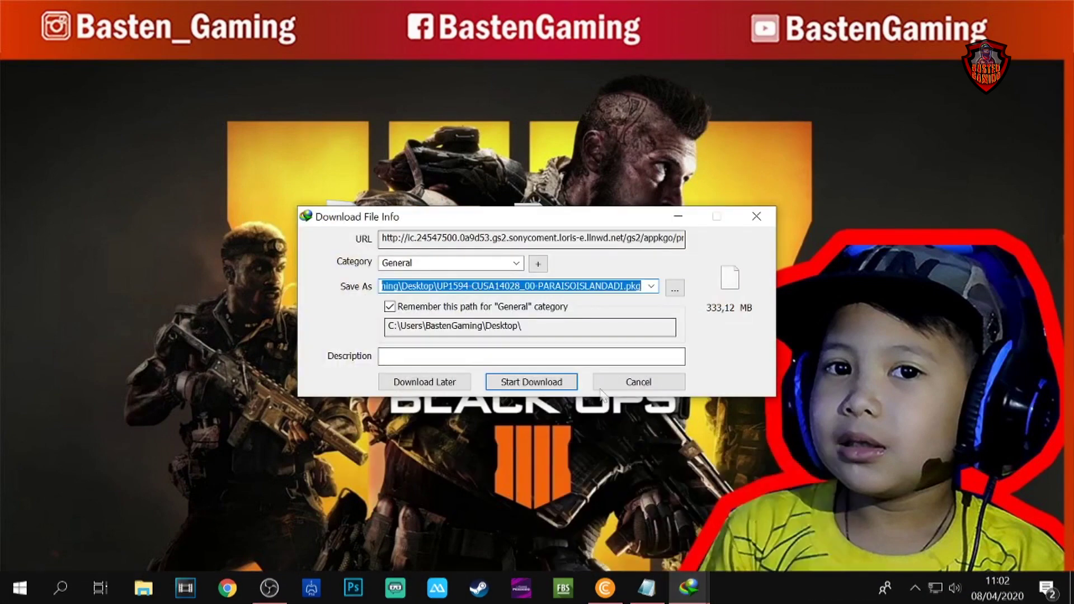
drag(552, 221, 477, 330)
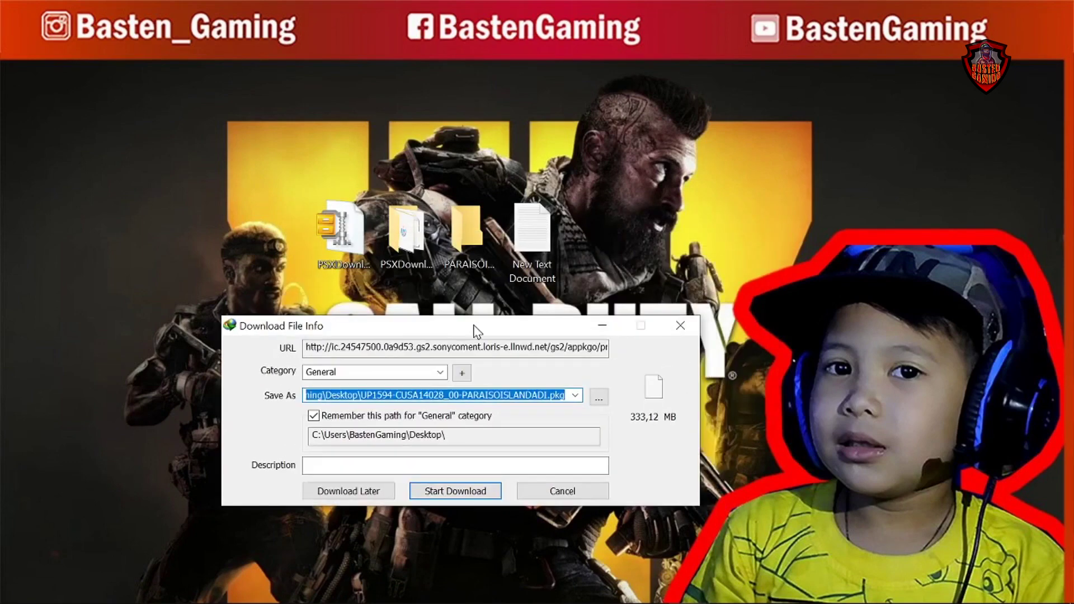
click(598, 398)
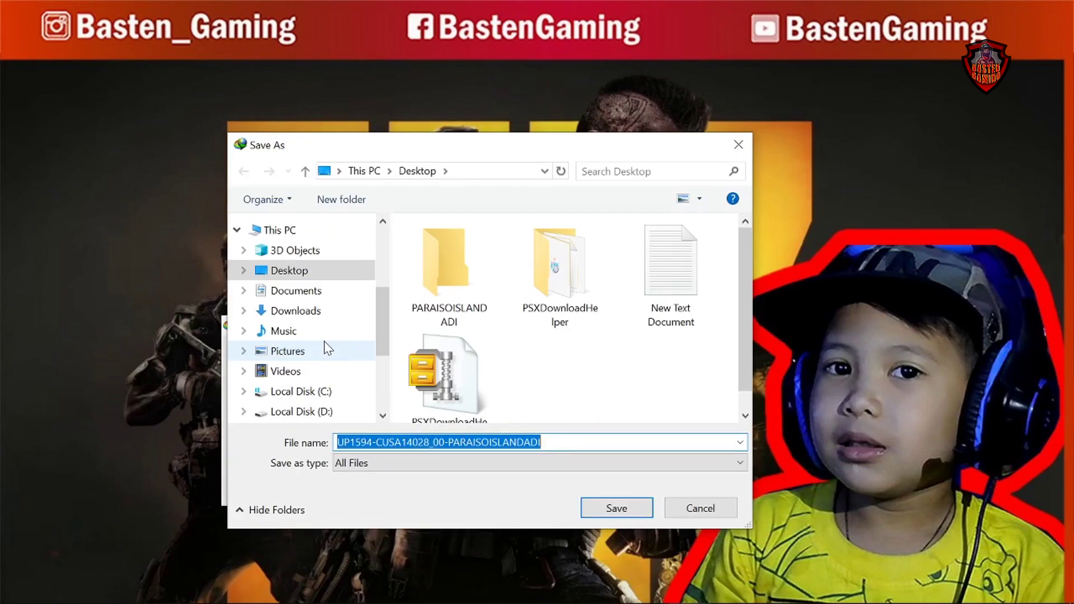
double_click(434, 271)
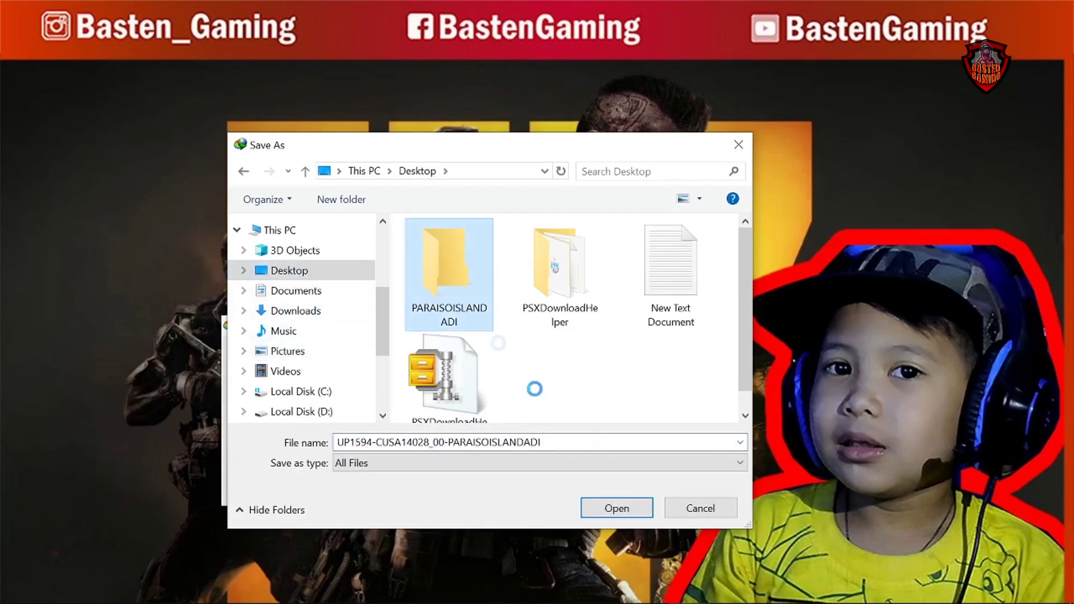
click(620, 508)
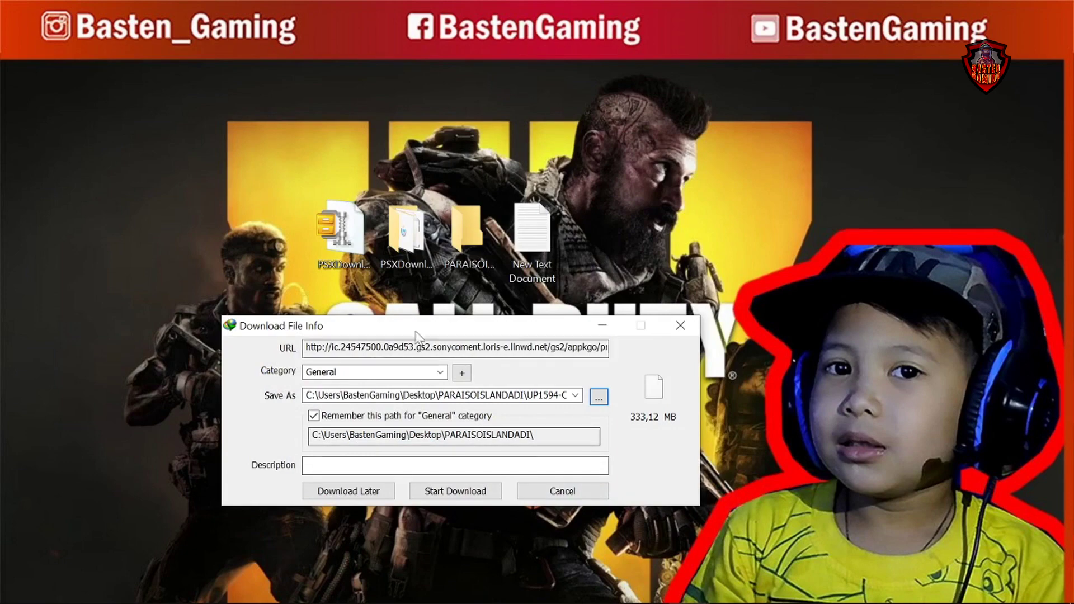
- Start the package download, let it finish and close the completion dialog
click(466, 492)
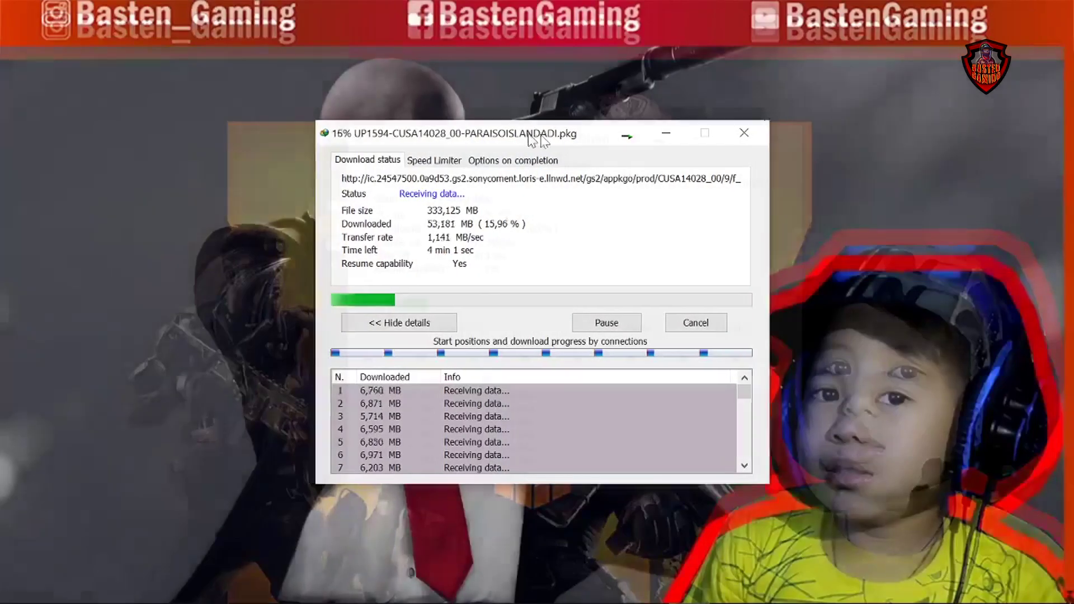
drag(530, 140, 785, 130)
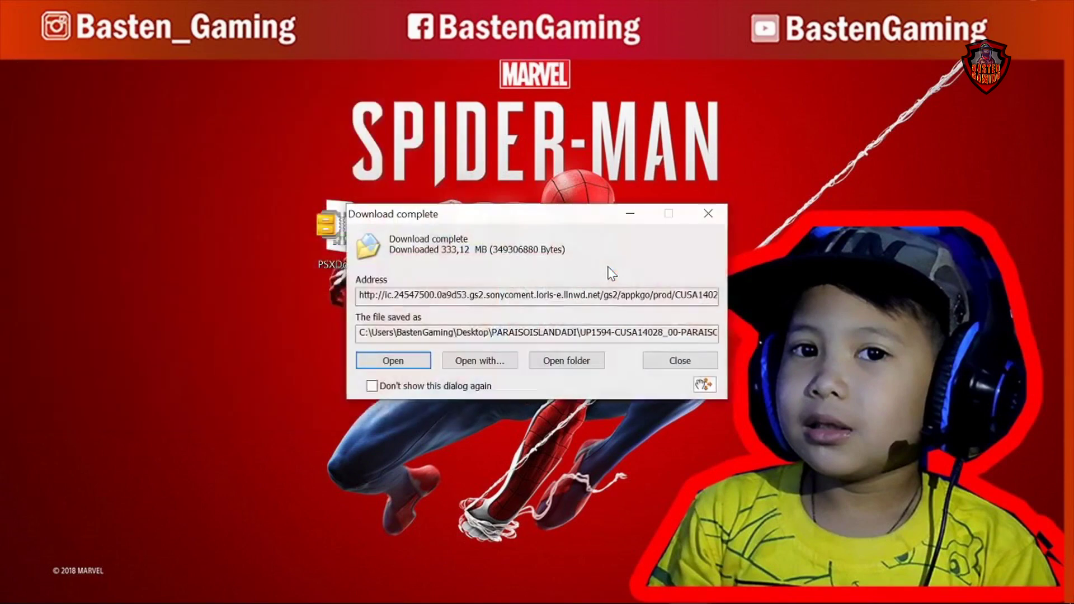
drag(520, 221, 302, 50)
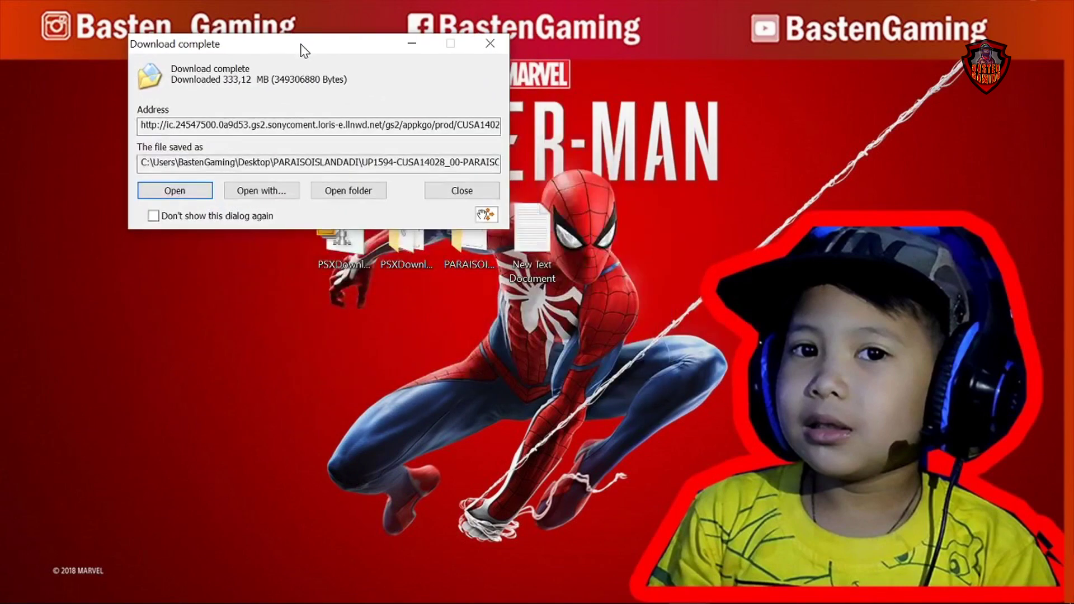
click(462, 190)
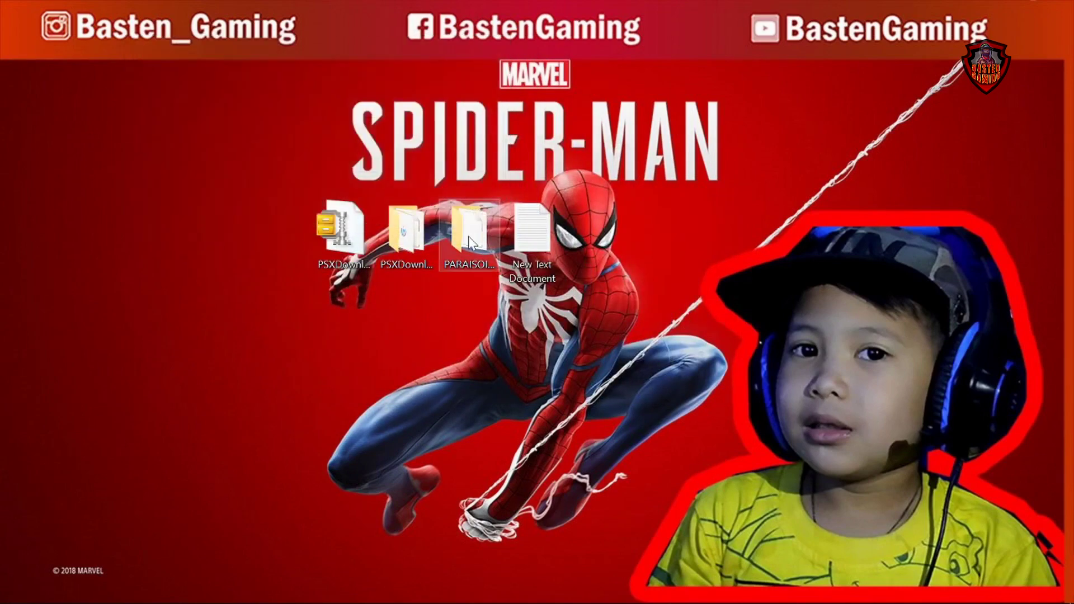
- Open the PARAISOISLANDADI desktop folder to check the downloaded package file, and close the folder window
double_click(497, 270)
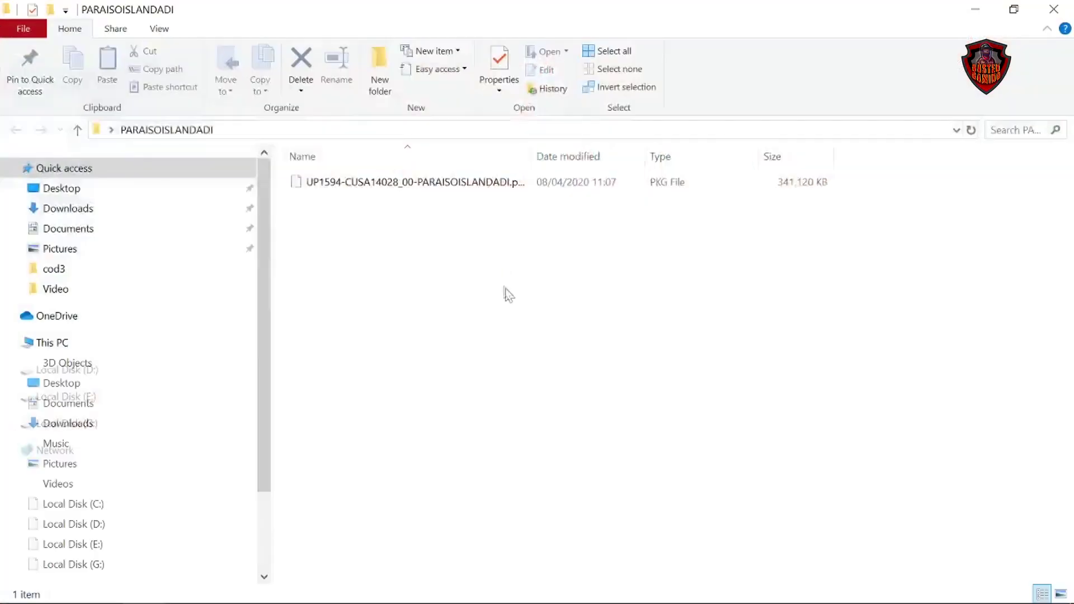
click(336, 185)
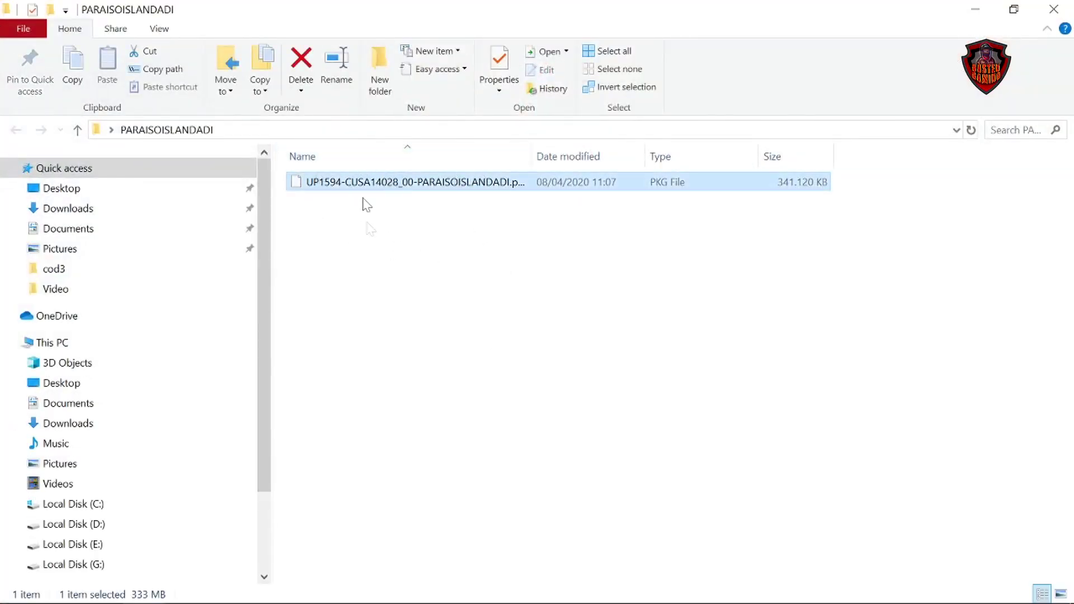
double_click(860, 13)
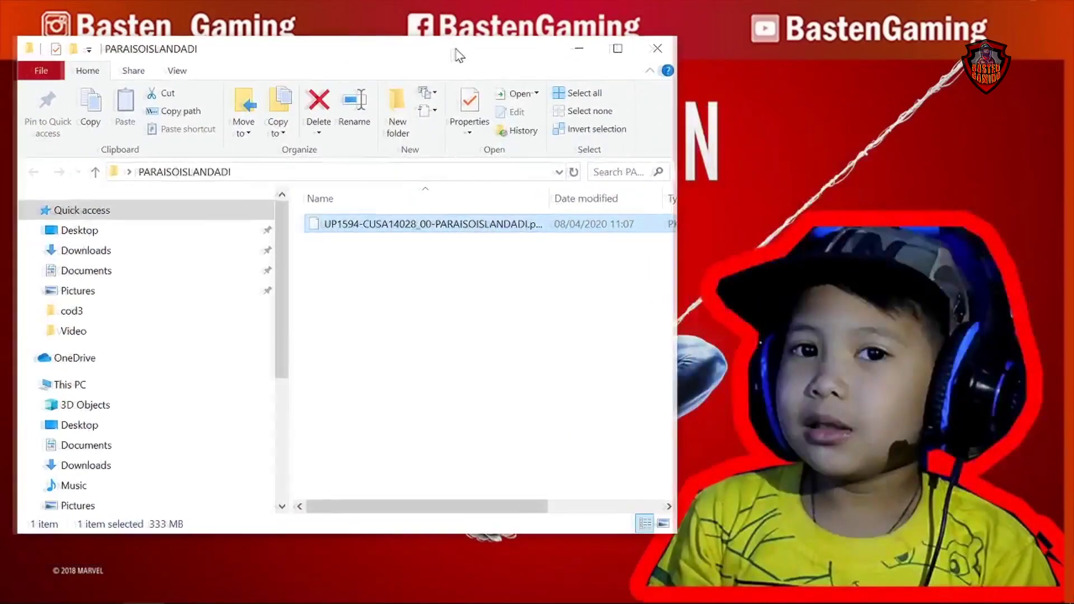
click(658, 47)
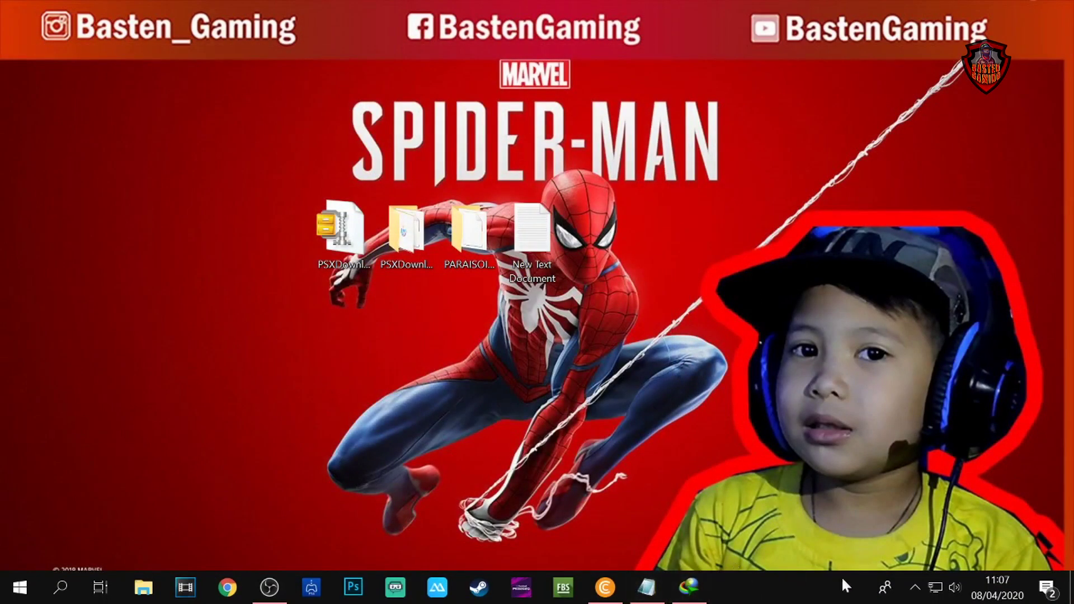
- Reopen PSX Download Helper from the hidden background programs and shift its window slightly aside
click(914, 588)
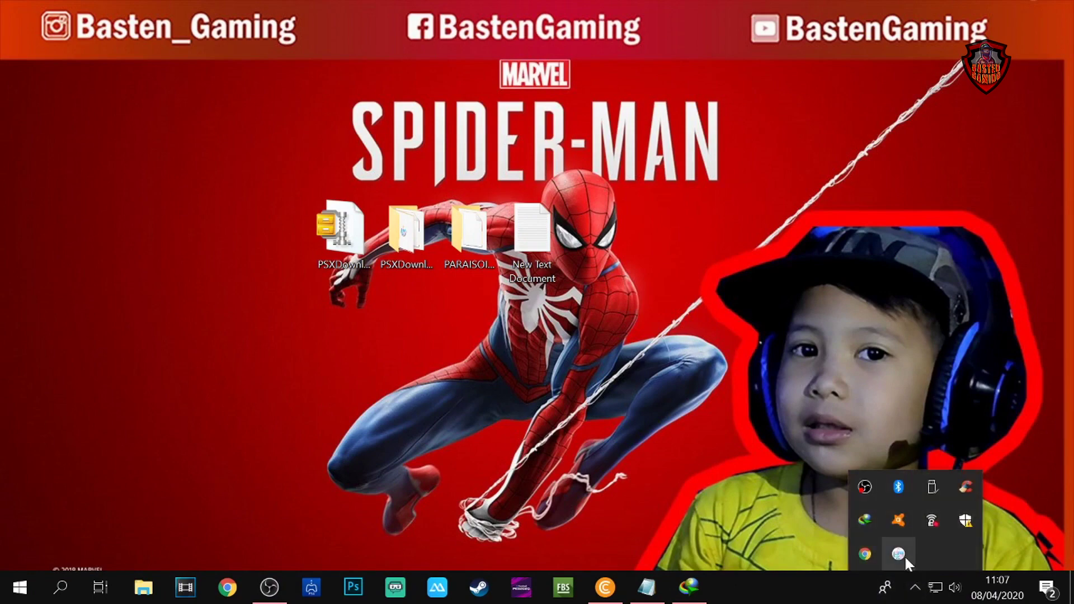
click(899, 554)
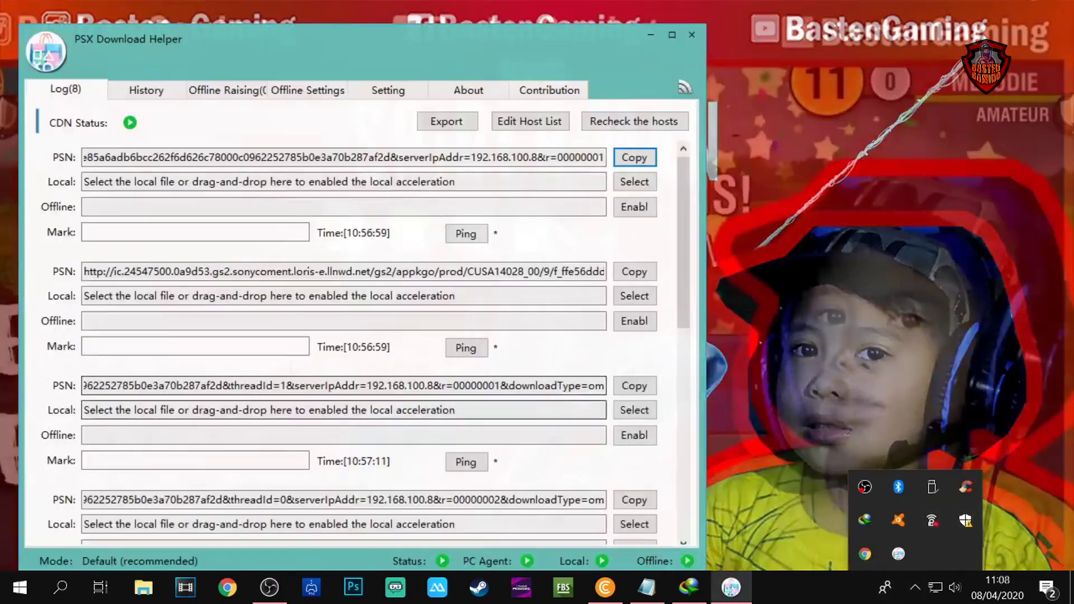
drag(320, 34, 311, 31)
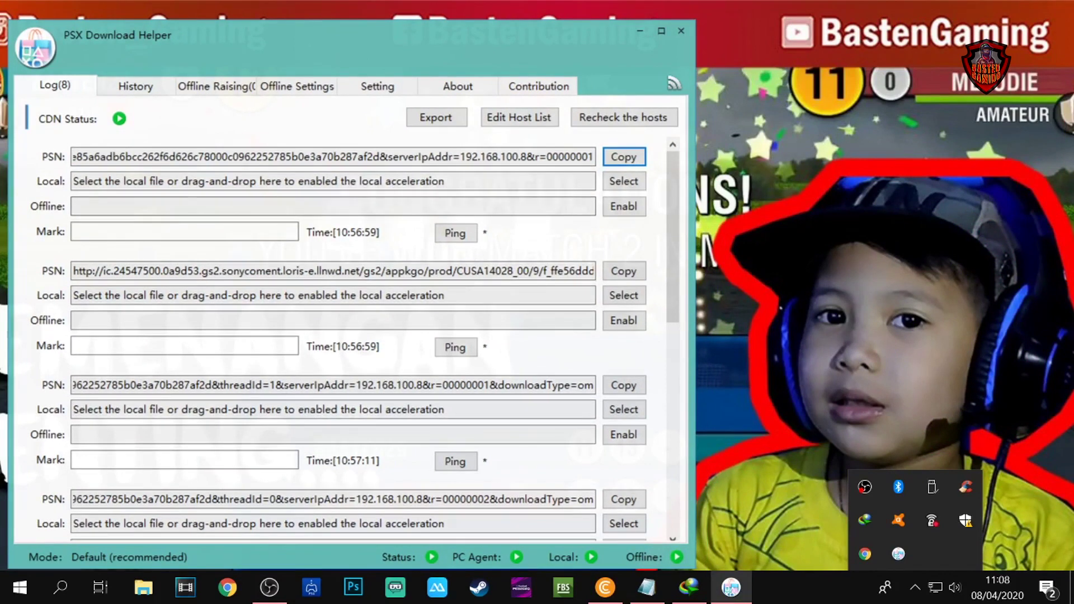
- Assign UP1594-CUSA14028_00-PARAISOISLANDADI.pkg from the PARAISOISLANDADI desktop folder as the local file of the first logged PSN address
drag(370, 154, 596, 156)
key(ctrl+a)
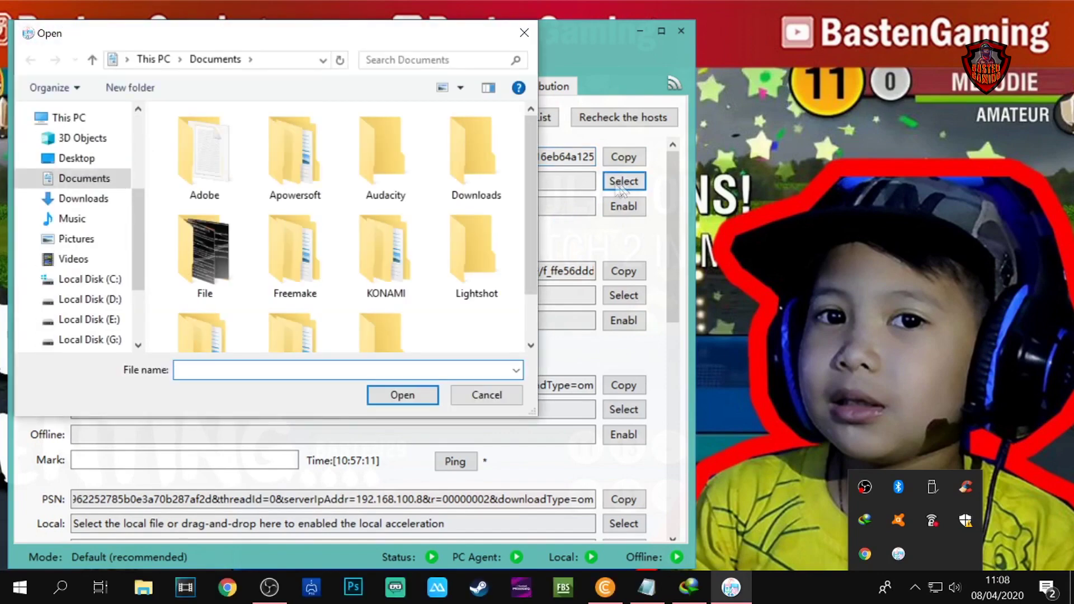
click(78, 161)
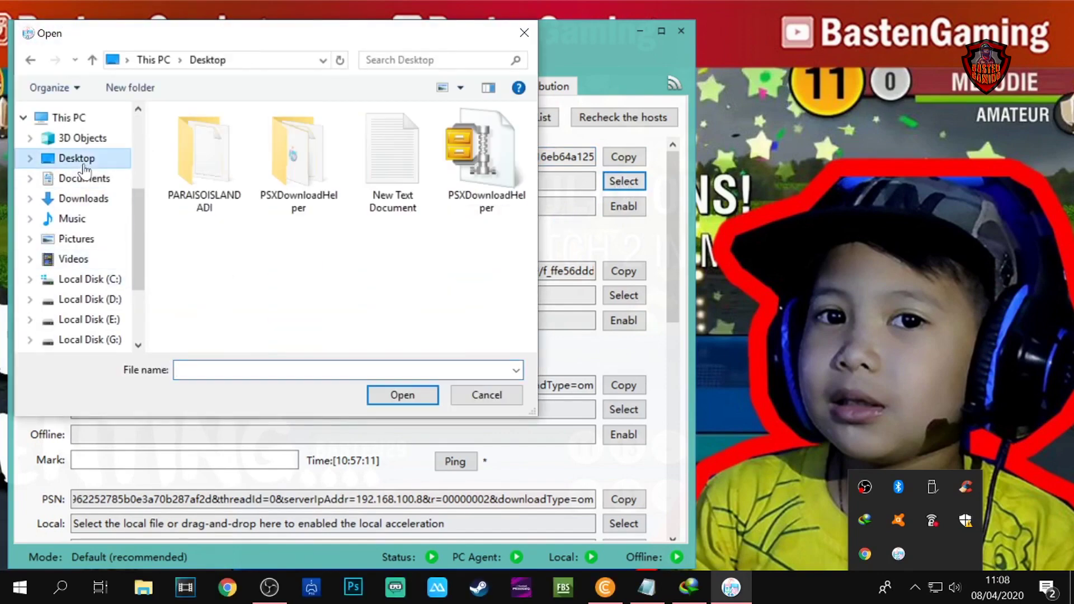
double_click(193, 169)
click(220, 138)
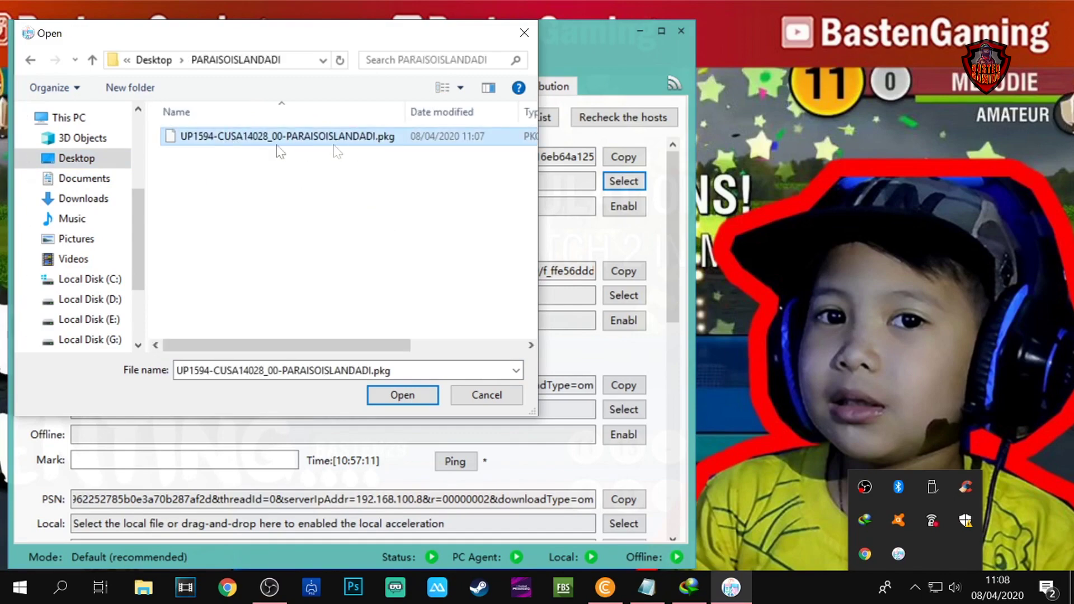
click(401, 394)
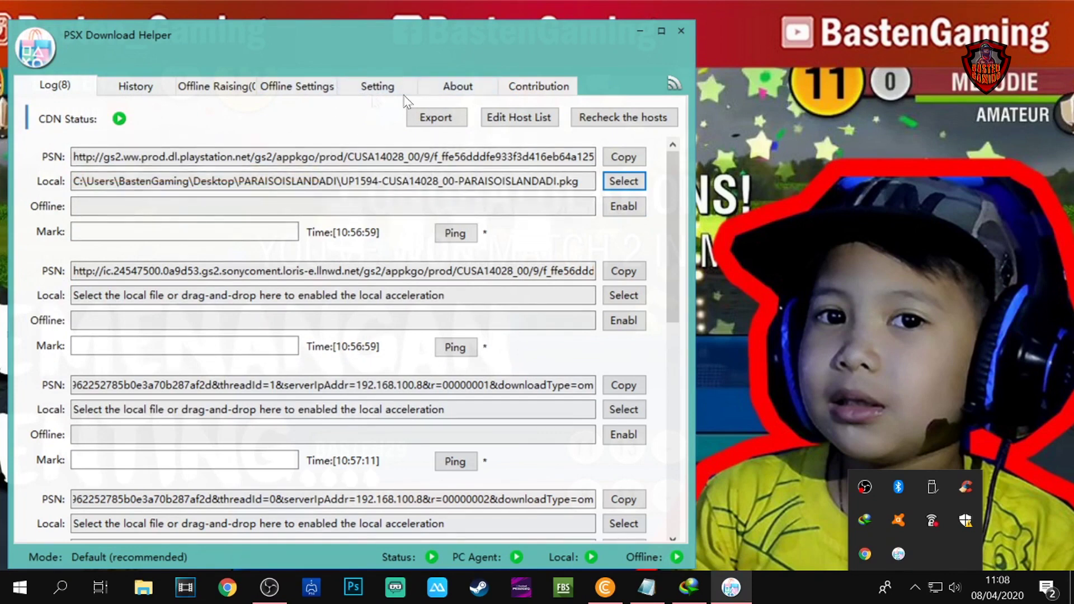
- Set the Auto Find ReplaceFile folder to PARAISOISLANDADI on the desktop and apply the settings
click(370, 87)
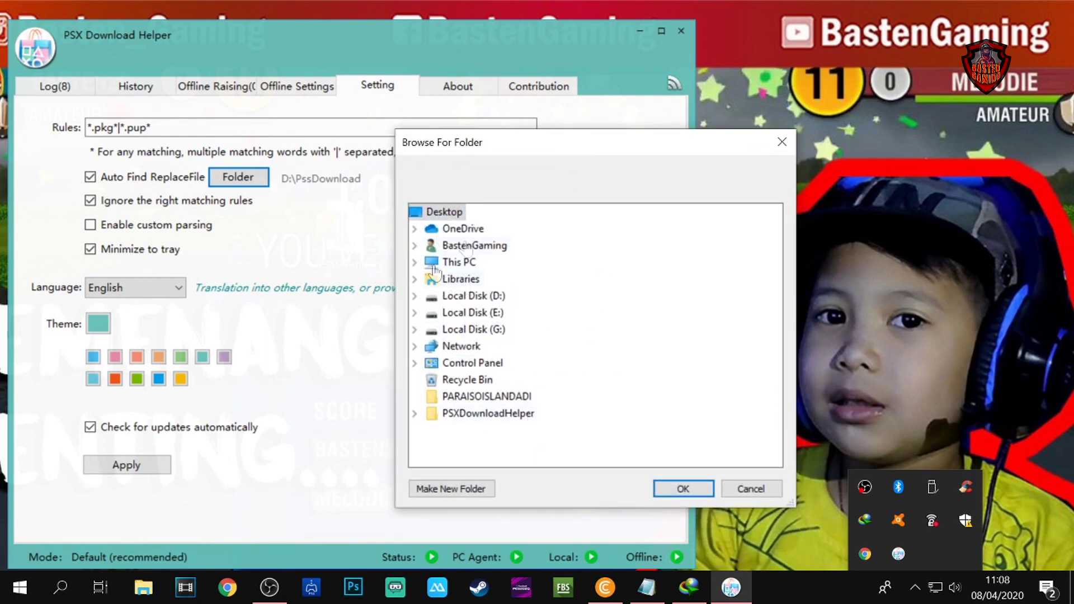
click(475, 398)
click(683, 488)
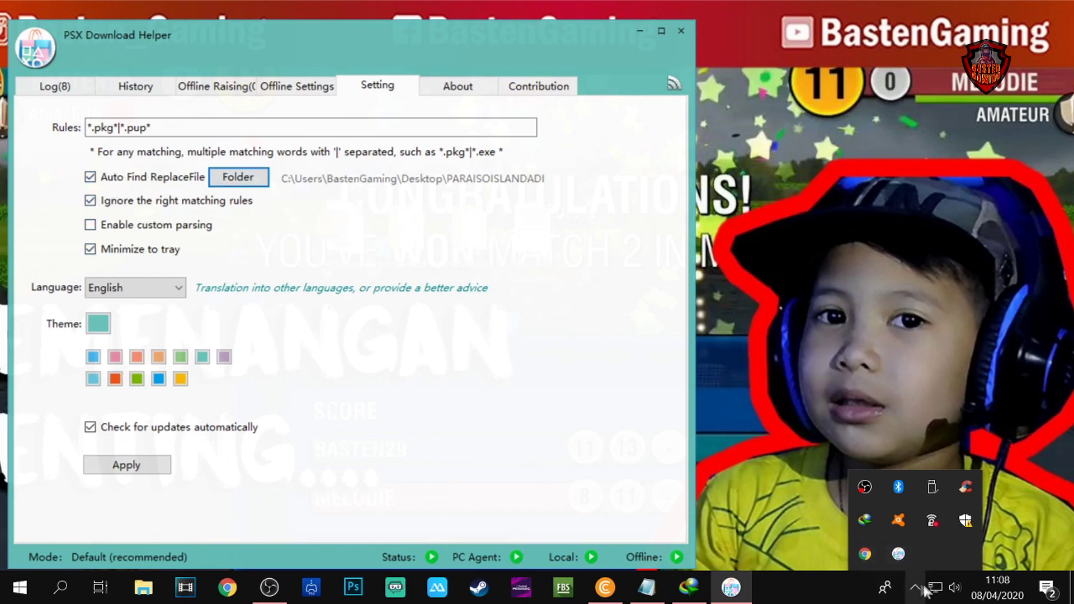
click(125, 464)
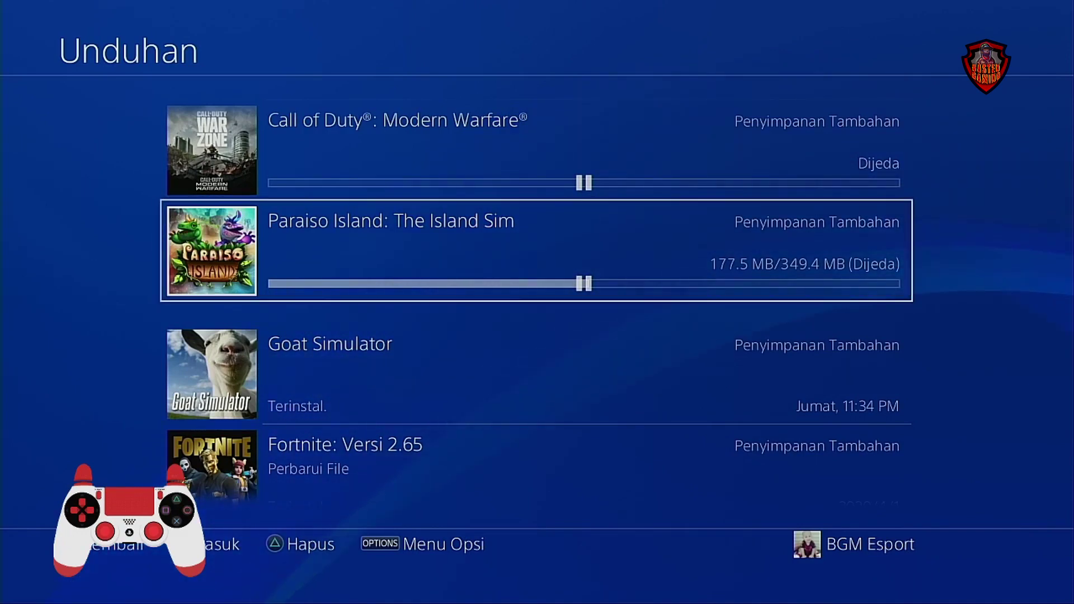
- Switch to the PS4 downloads list, resume Paraiso Island: The Island Sim with Lanjutkan, and return to its entry once it is installed
key(Return)
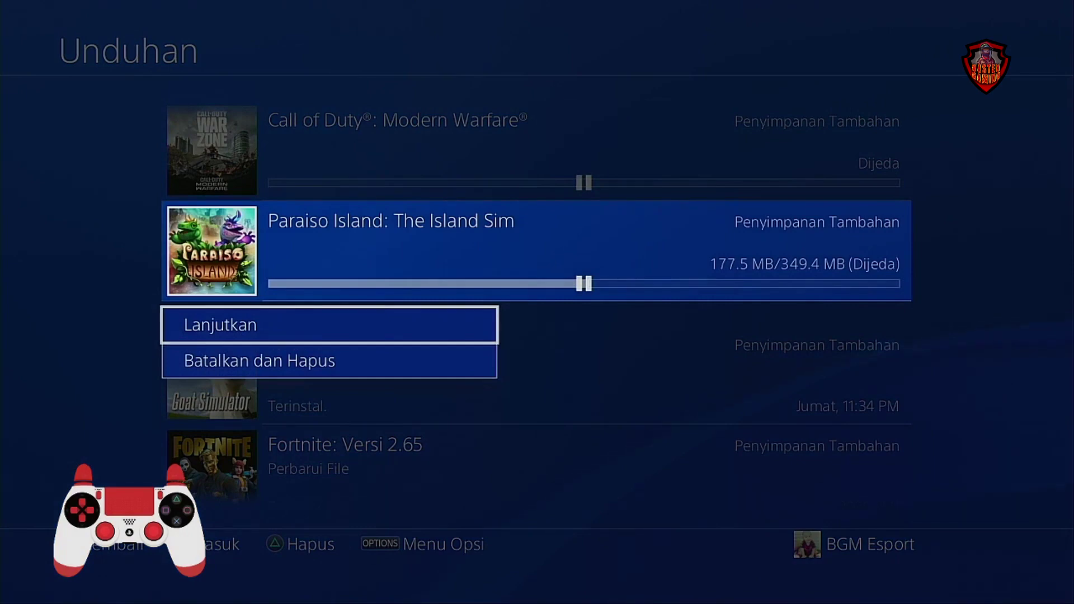
key(Return)
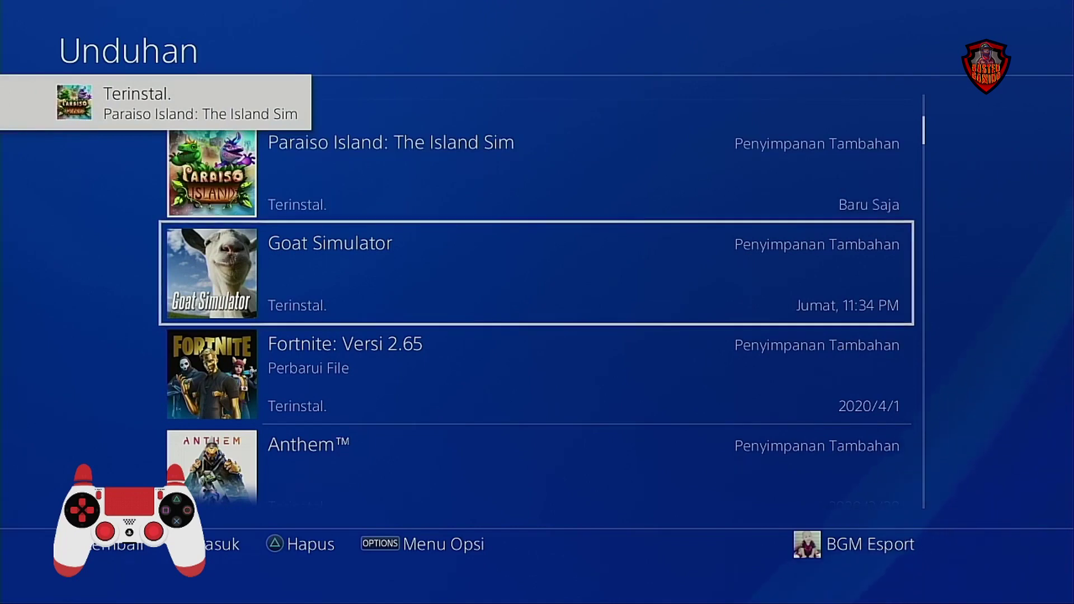
key(Up)
key(Down)
key(Up)
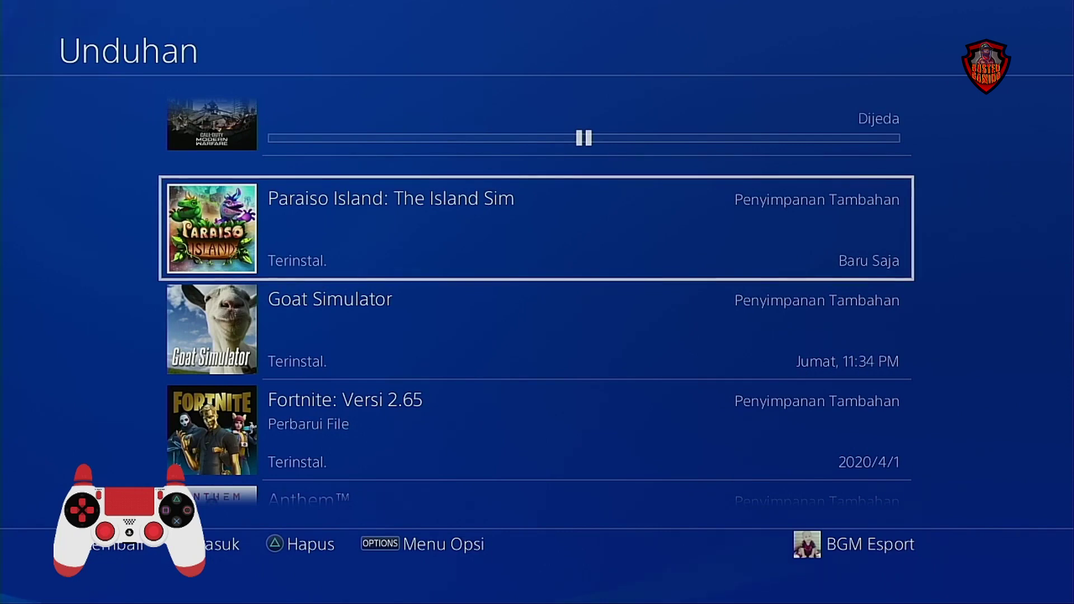
- Leave the downloads list and move along the PS4 function area from the notifications toward the settings and power options
key(Escape)
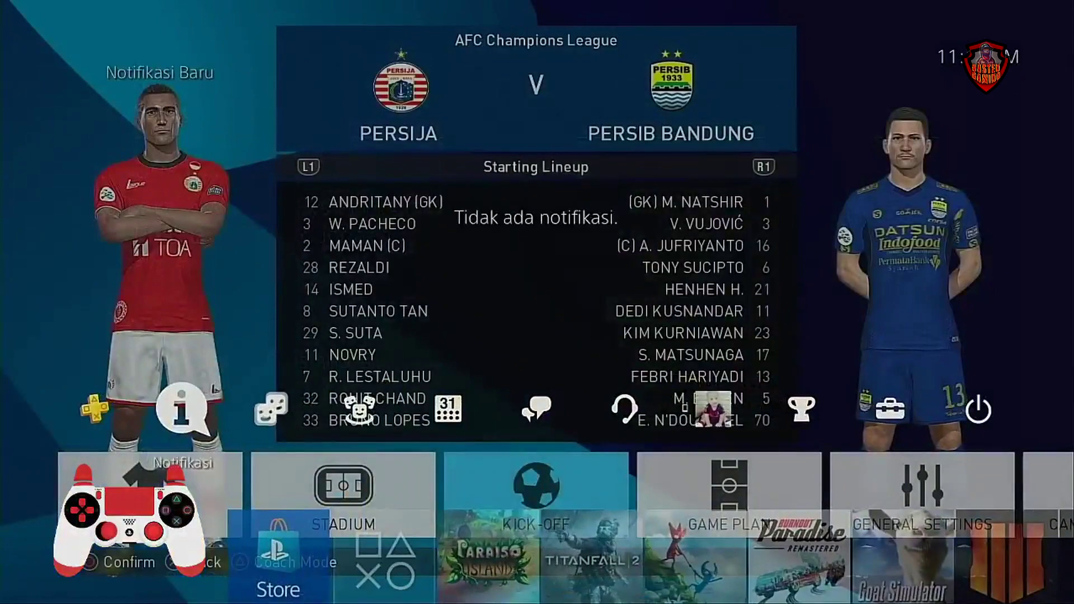
key(Right)
key(Right)
key(Right)
key(Right)
key(Right)
key(Right)
key(Right)
key(Right)
key(Right)
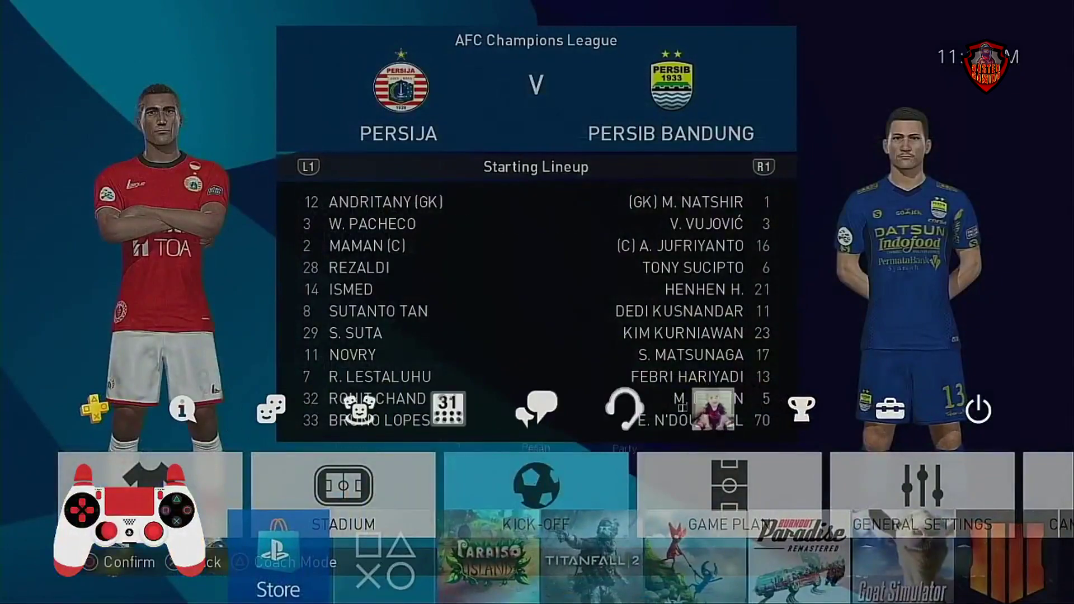